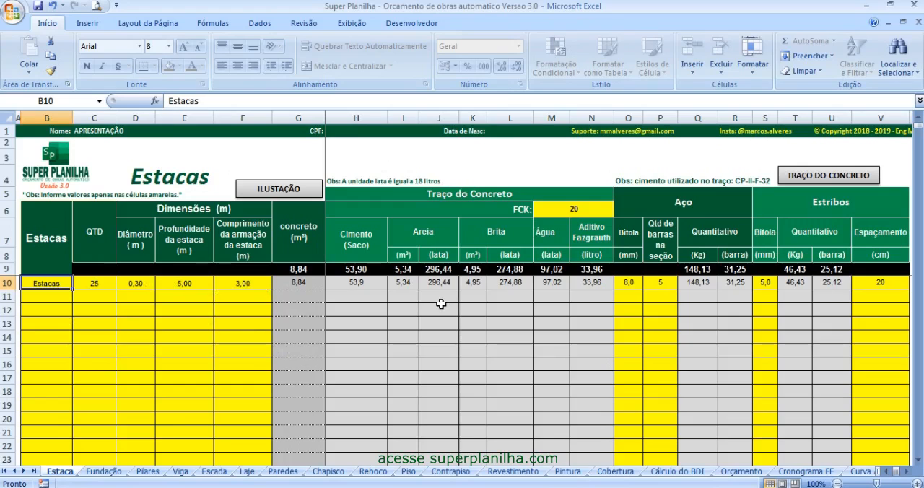
- View the pile illustration on the Estaca sheet and examine the piles' quantity, diameter, depth and reinforcement length
{"action": "left_click", "coordinate": [260, 192]}
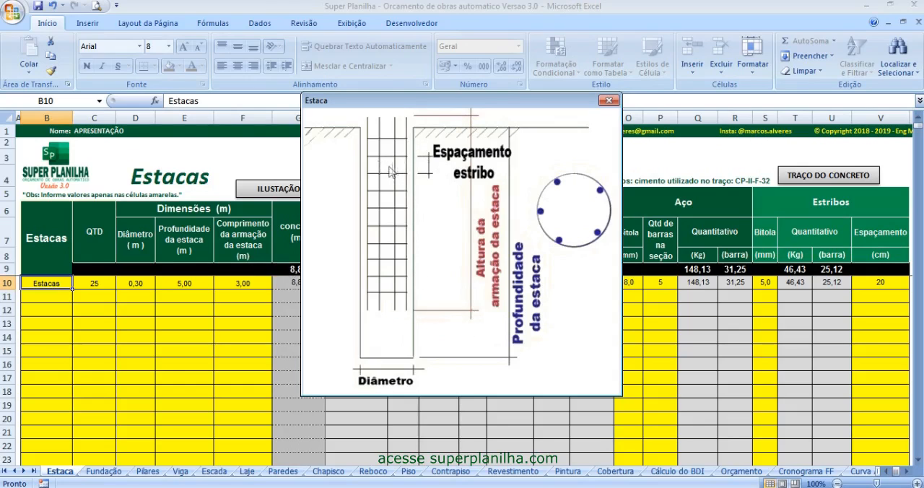
{"action": "left_click", "coordinate": [609, 100]}
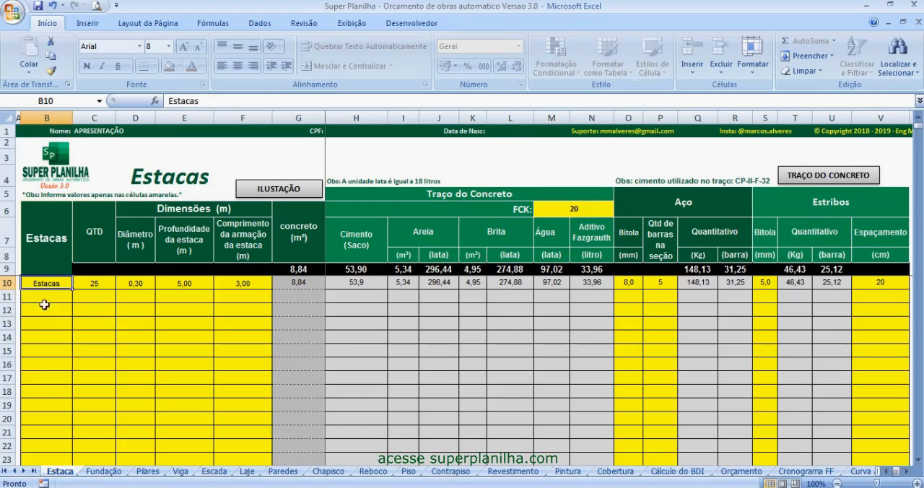
{"action": "left_click", "coordinate": [92, 284]}
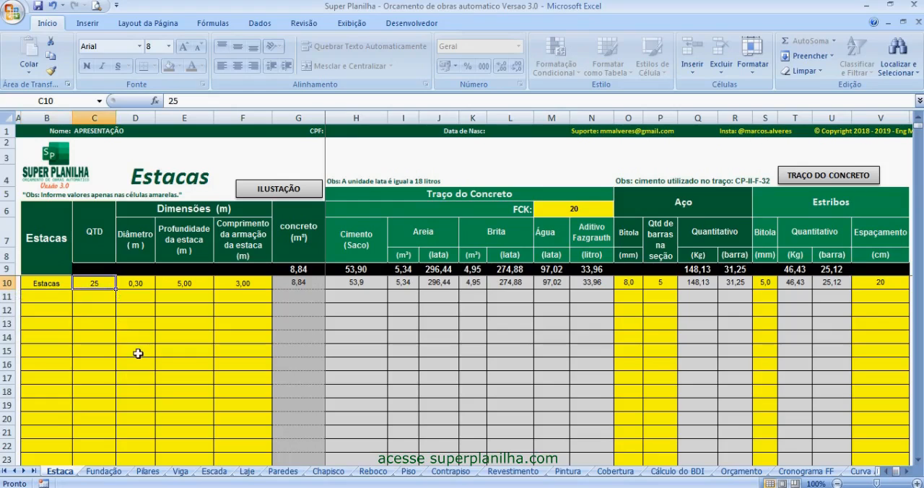
{"action": "key", "text": "Tab"}
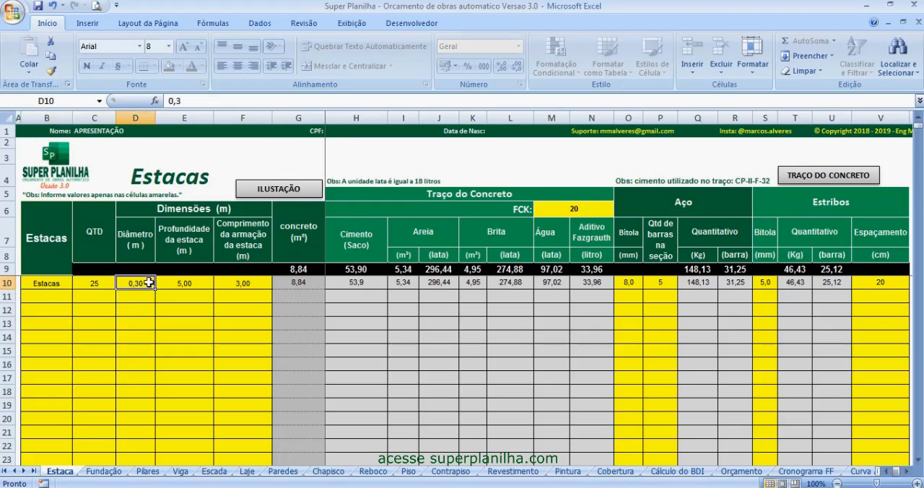
{"action": "left_click", "coordinate": [200, 283]}
{"action": "left_click", "coordinate": [250, 286]}
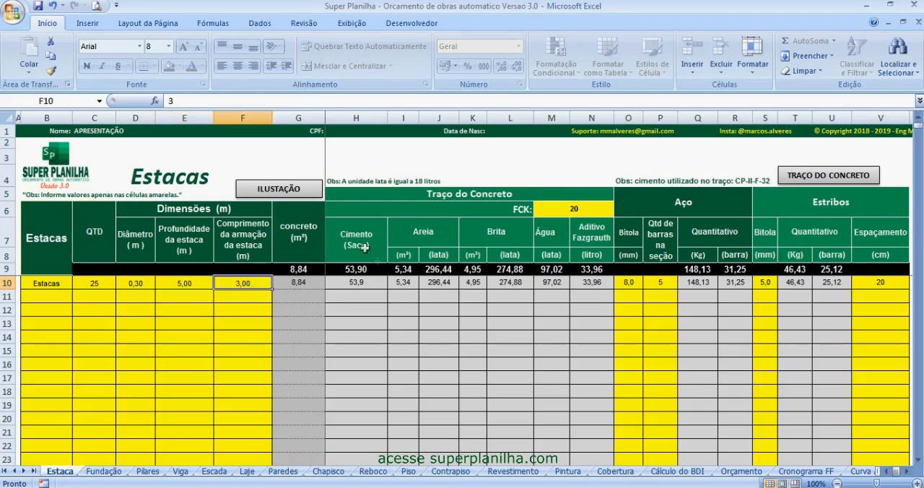
- Set the piles' concrete FCK to 25 and the steel gauge in row 10 to 10 mm
{"action": "left_click", "coordinate": [574, 210]}
{"action": "left_click", "coordinate": [620, 209]}
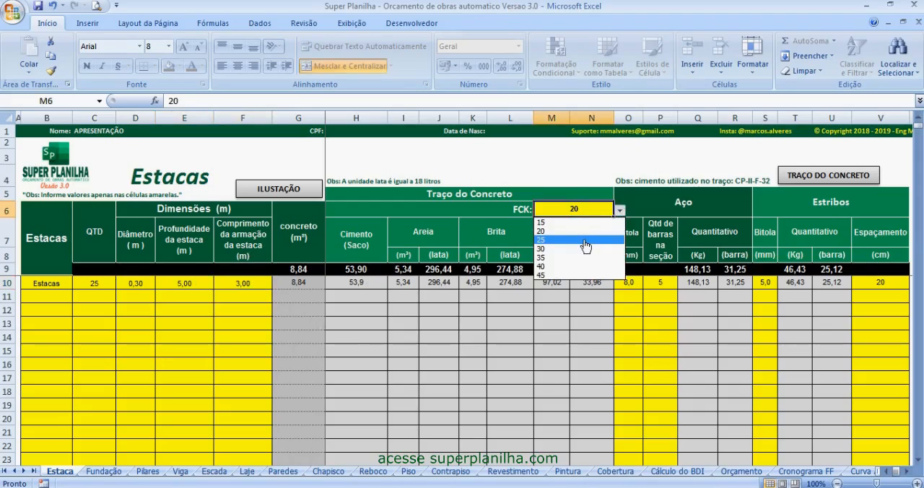
{"action": "left_click", "coordinate": [586, 246]}
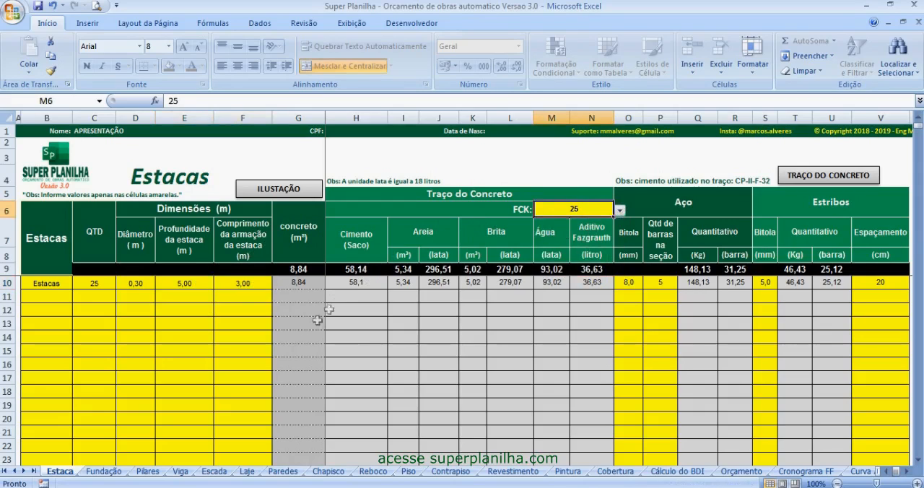
{"action": "left_click", "coordinate": [630, 283]}
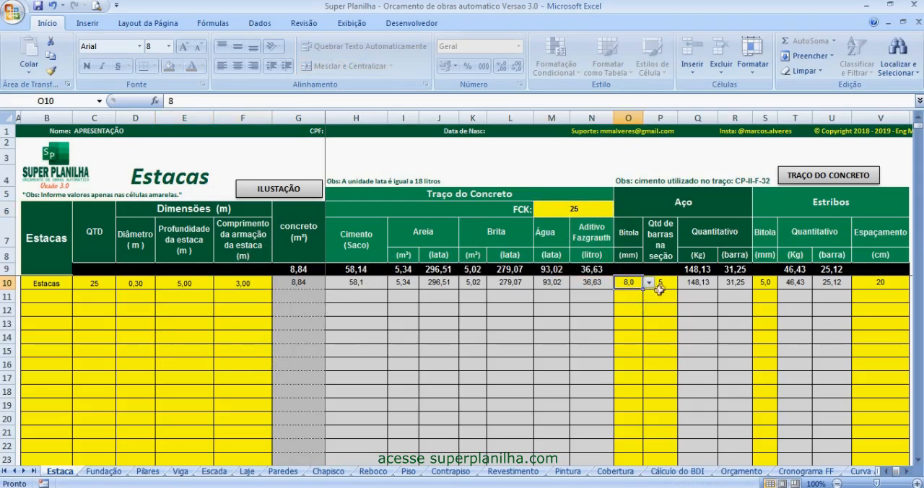
{"action": "left_click", "coordinate": [649, 283]}
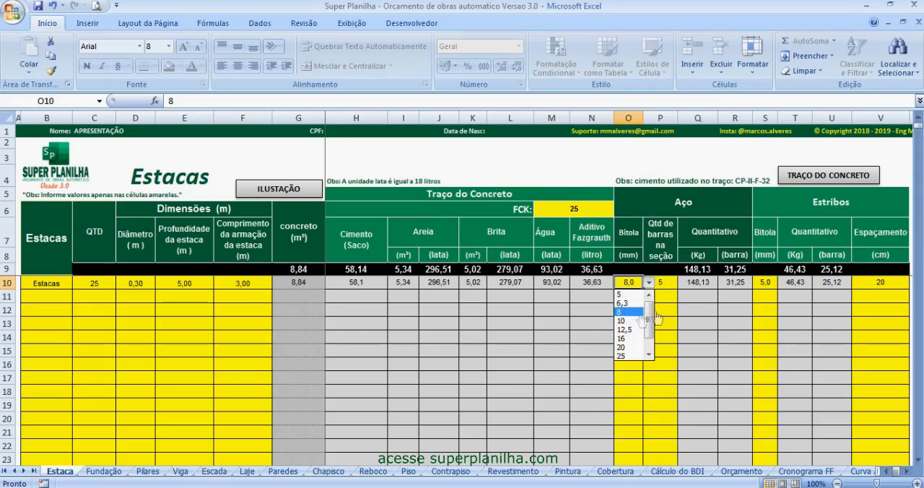
{"action": "left_click", "coordinate": [622, 320]}
- Examine the piles' bars per section, stirrup gauge and stirrup spacing, and consult the concrete mix reference
{"action": "left_click", "coordinate": [665, 283]}
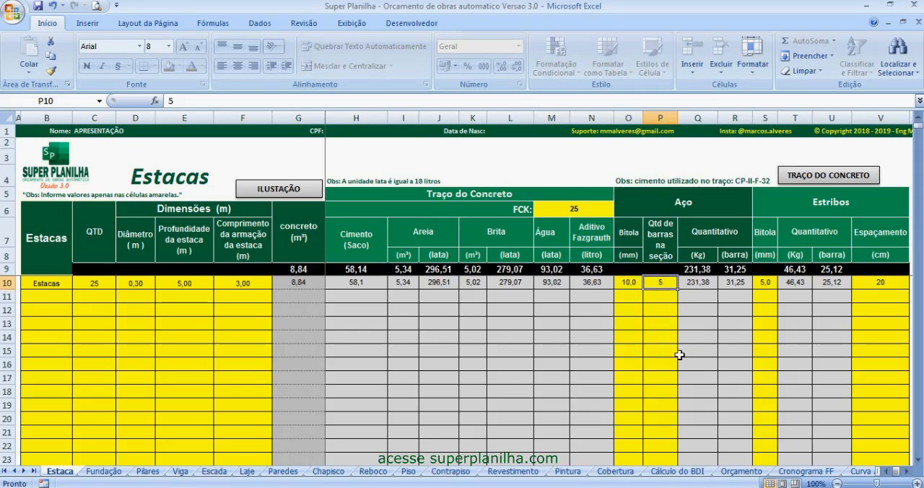
{"action": "left_click", "coordinate": [765, 284]}
{"action": "left_click", "coordinate": [877, 284]}
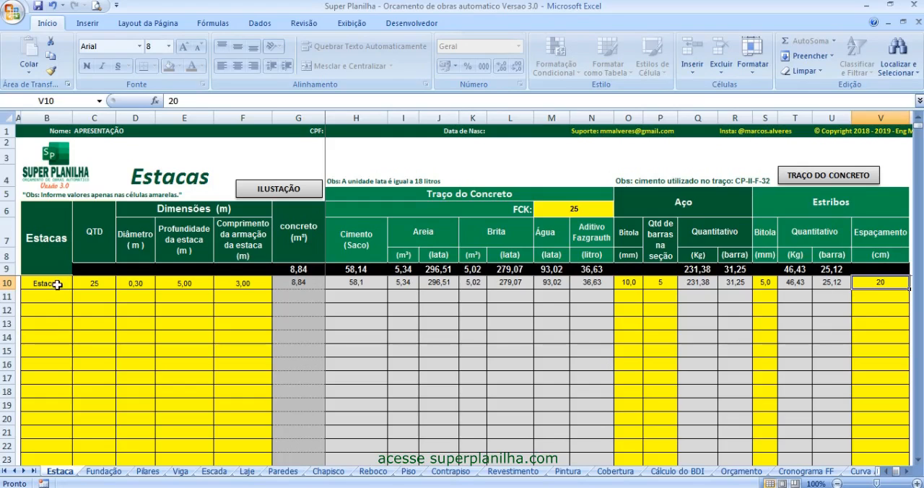
{"action": "left_click", "coordinate": [768, 283]}
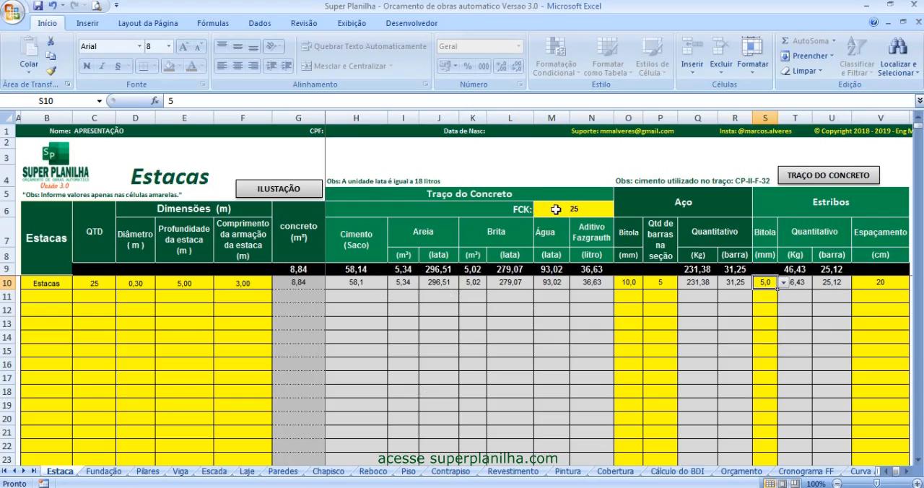
{"action": "left_click", "coordinate": [821, 183]}
- Choose Bloco sobre estaca as the foundation type on the Fundação sheet
{"action": "left_click", "coordinate": [105, 473]}
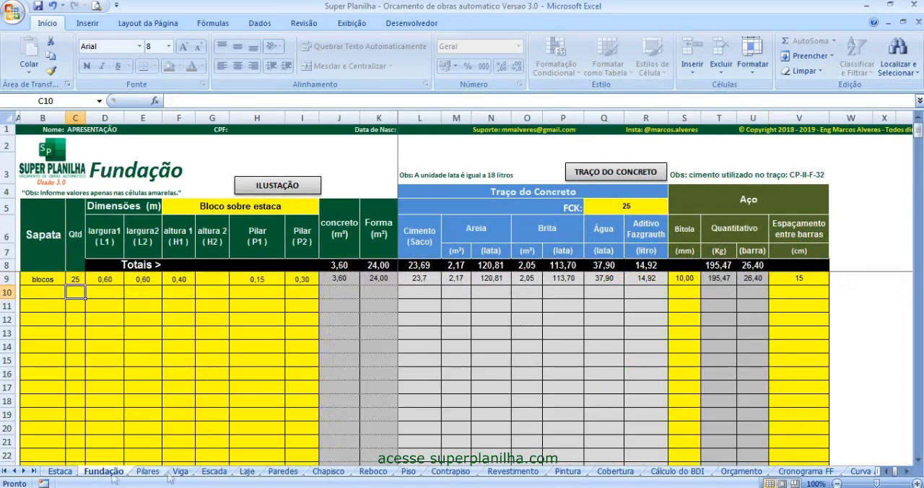
{"action": "left_click", "coordinate": [312, 209]}
{"action": "left_click", "coordinate": [325, 208]}
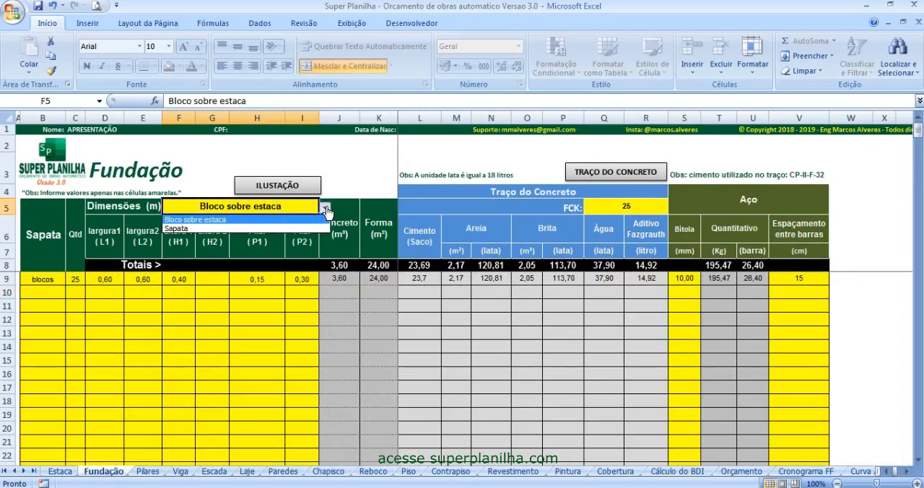
{"action": "left_click", "coordinate": [258, 221]}
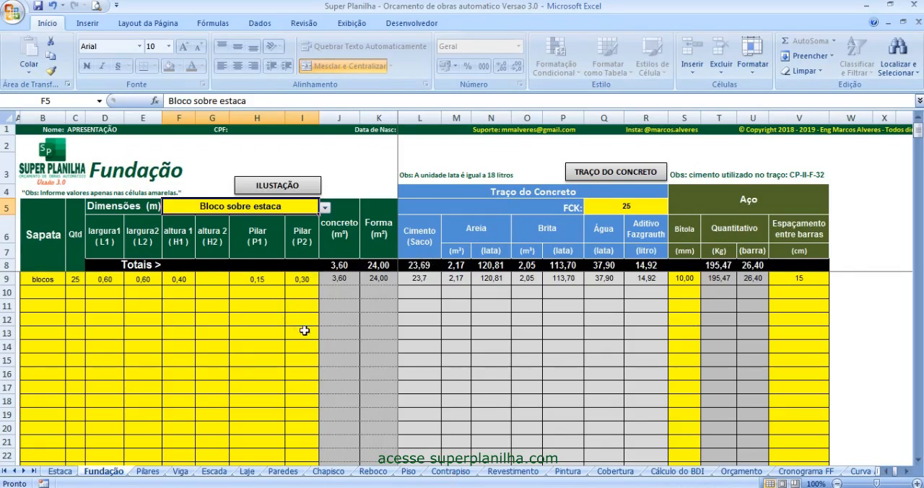
- Try clearing the pile entry's name, quantity and dimensions on the Estaca sheet, and undo the deletion
{"action": "key", "text": "ctrl+Page_Up"}
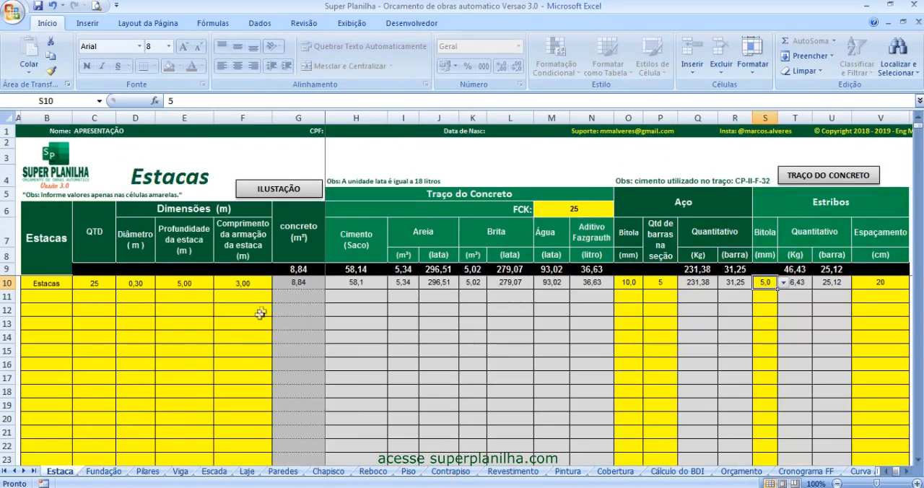
{"action": "left_click_drag", "start_coordinate": [244, 285], "coordinate": [53, 285]}
{"action": "key", "text": "Delete"}
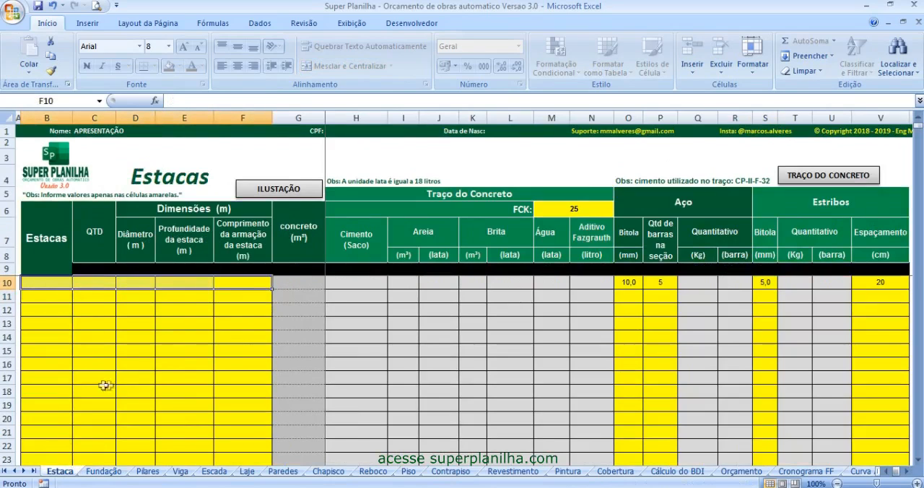
{"action": "left_click", "coordinate": [52, 7]}
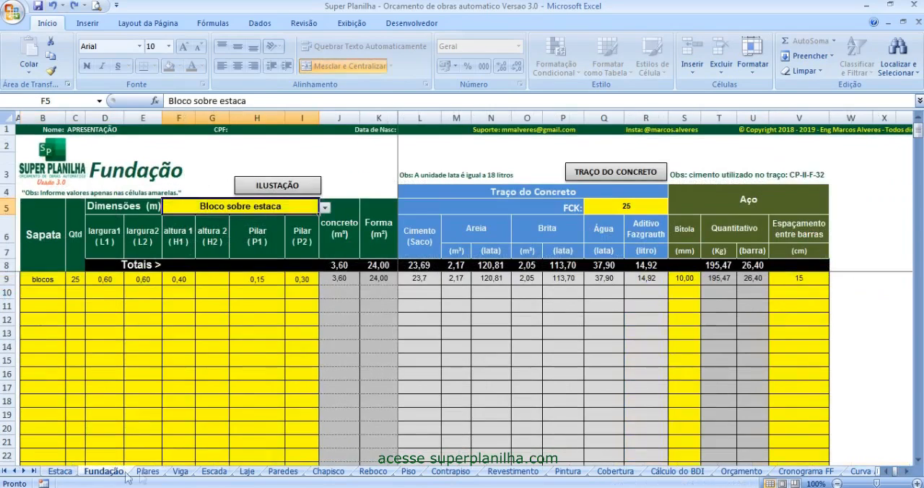
- Examine the blocks' quantity, widths and height on the Fundação sheet and compare them with the foundation illustration
{"action": "left_click", "coordinate": [103, 471]}
{"action": "left_click", "coordinate": [43, 278]}
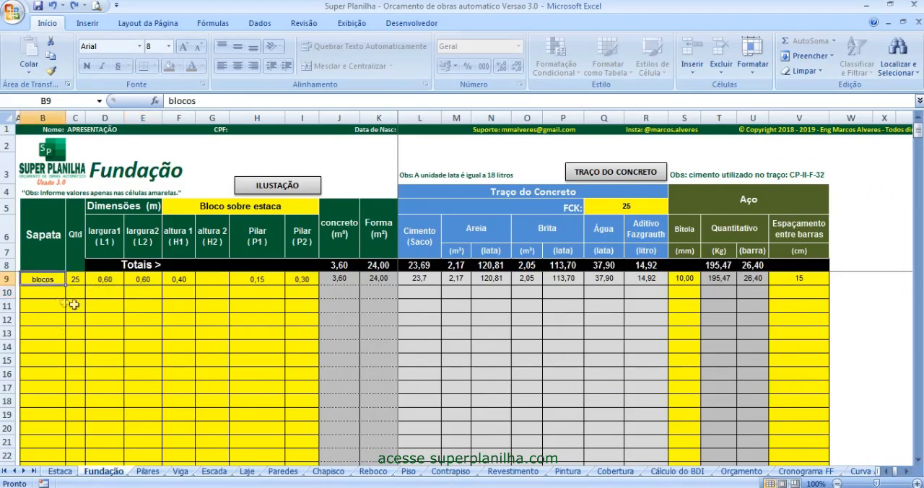
{"action": "left_click", "coordinate": [77, 281]}
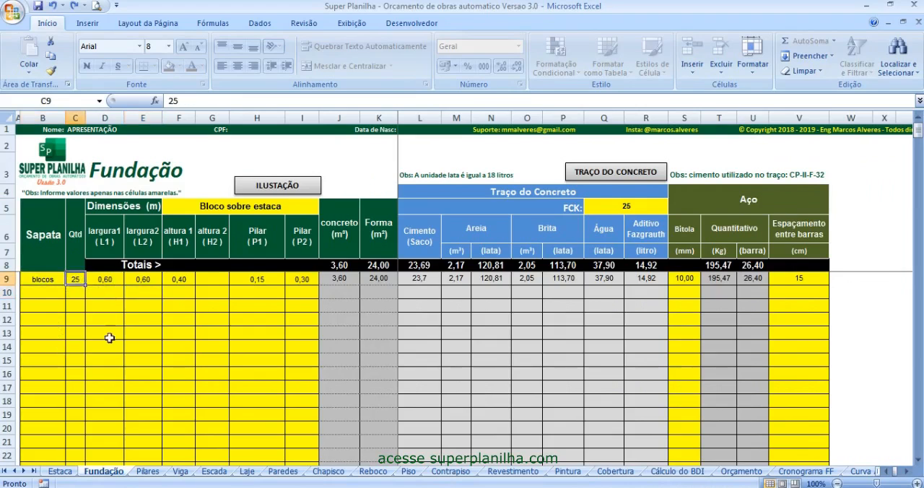
{"action": "left_click", "coordinate": [107, 280]}
{"action": "left_click", "coordinate": [143, 280]}
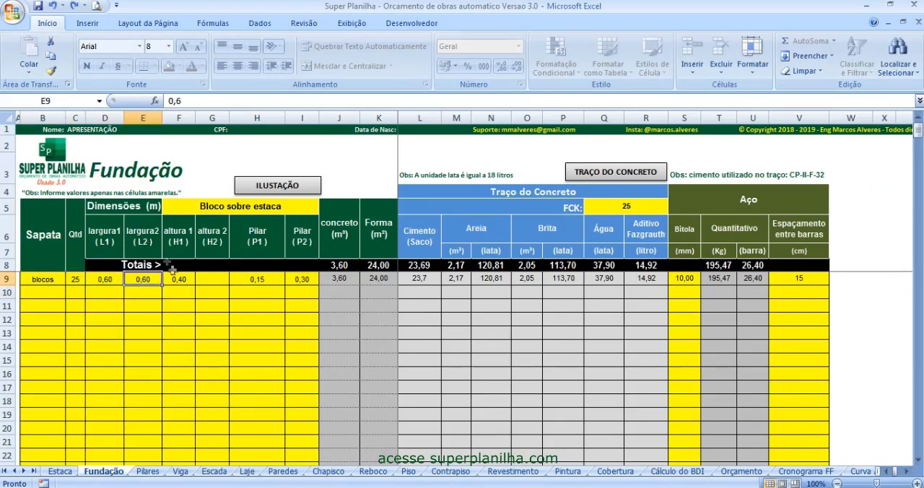
{"action": "left_click_drag", "start_coordinate": [184, 279], "coordinate": [115, 280]}
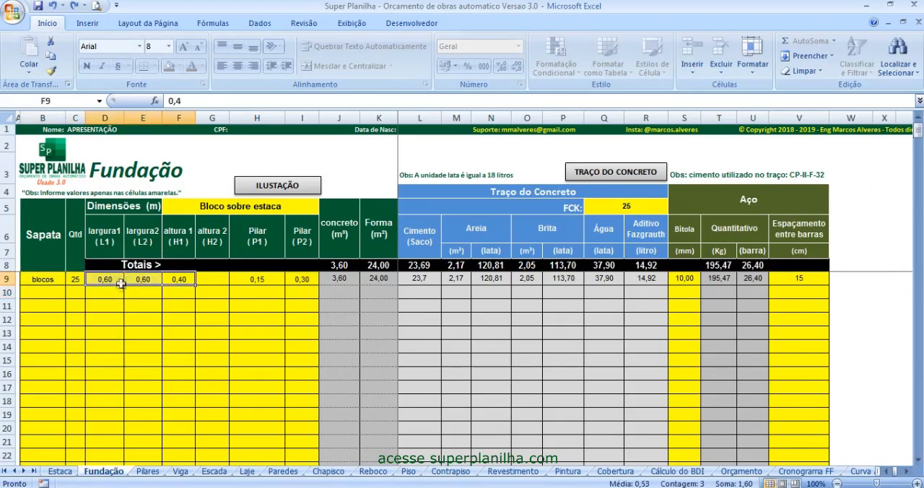
{"action": "left_click", "coordinate": [286, 187]}
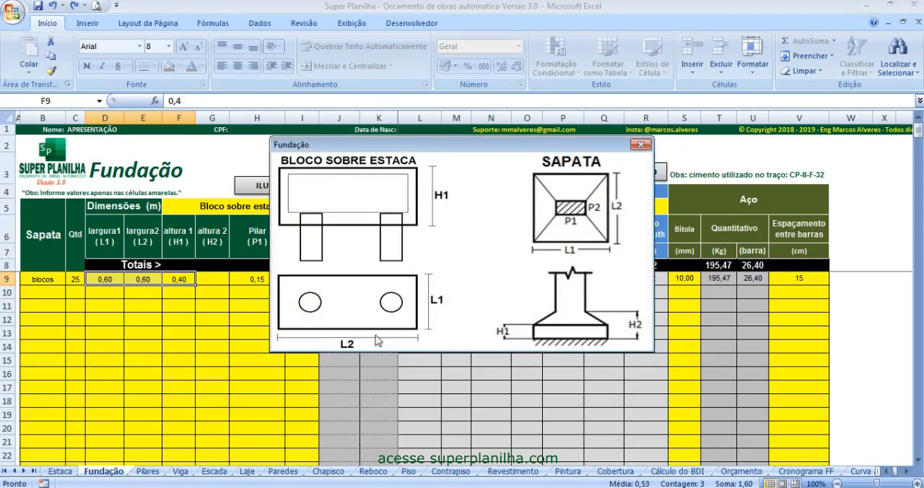
- Clear the Pilar P1 and P2 values of the blocks entry in row 9
{"action": "left_click_drag", "start_coordinate": [257, 280], "coordinate": [302, 281]}
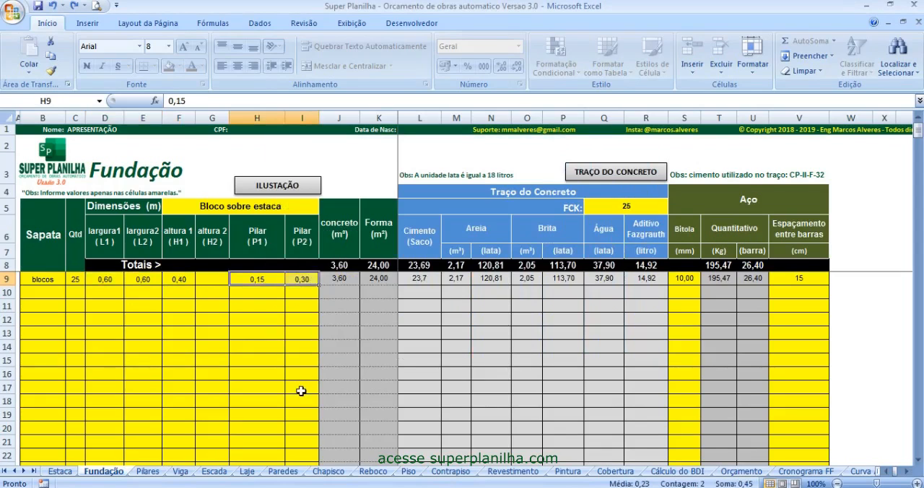
{"action": "key", "text": "Delete"}
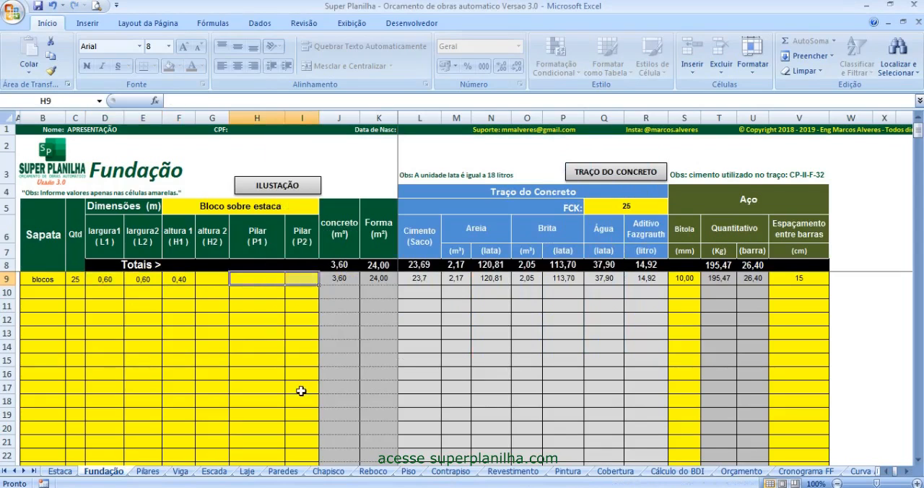
{"action": "left_click", "coordinate": [250, 348]}
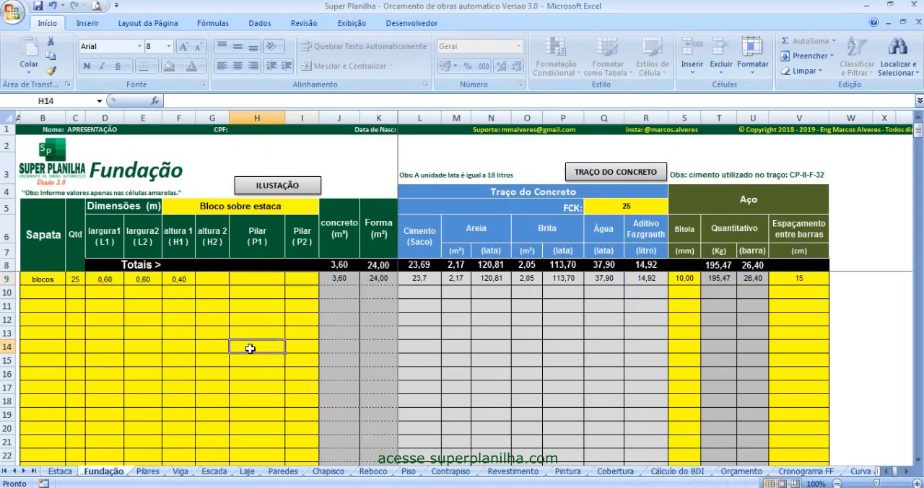
- Examine the foundation's concrete FCK, steel gauge and bar spacing
{"action": "left_click", "coordinate": [633, 208]}
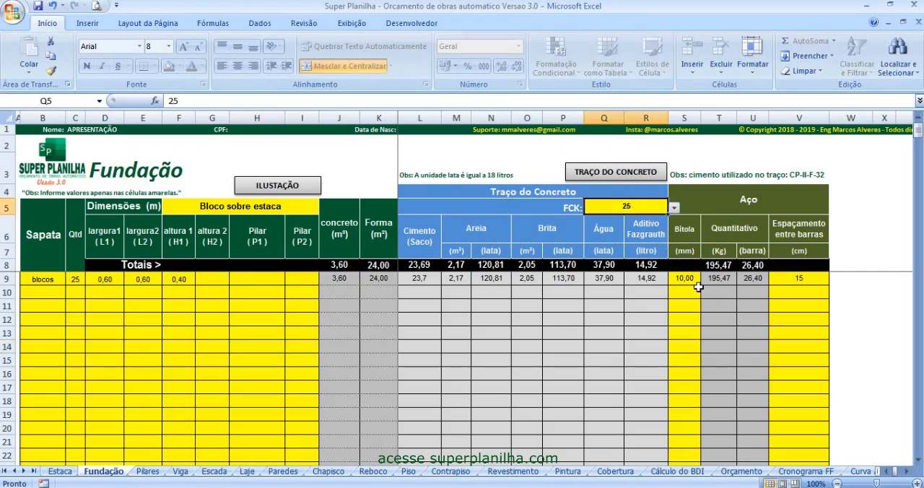
{"action": "left_click", "coordinate": [693, 289]}
{"action": "left_click", "coordinate": [692, 281]}
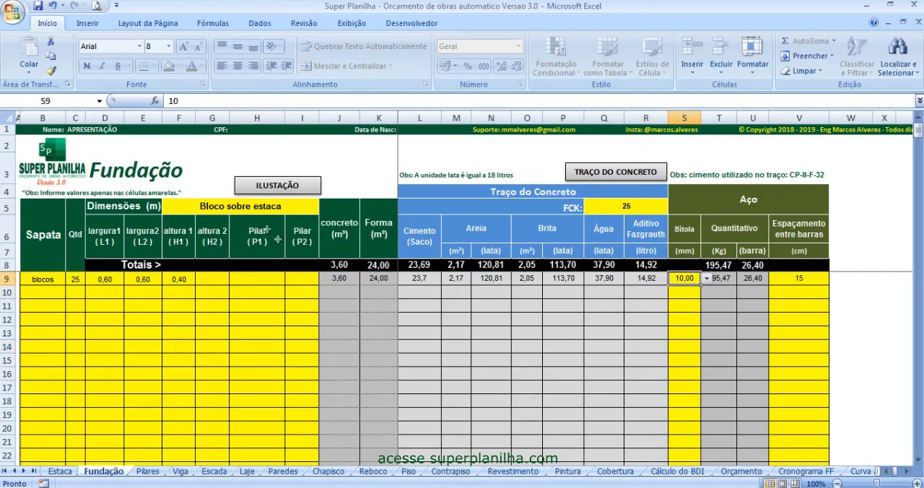
{"action": "left_click", "coordinate": [816, 280]}
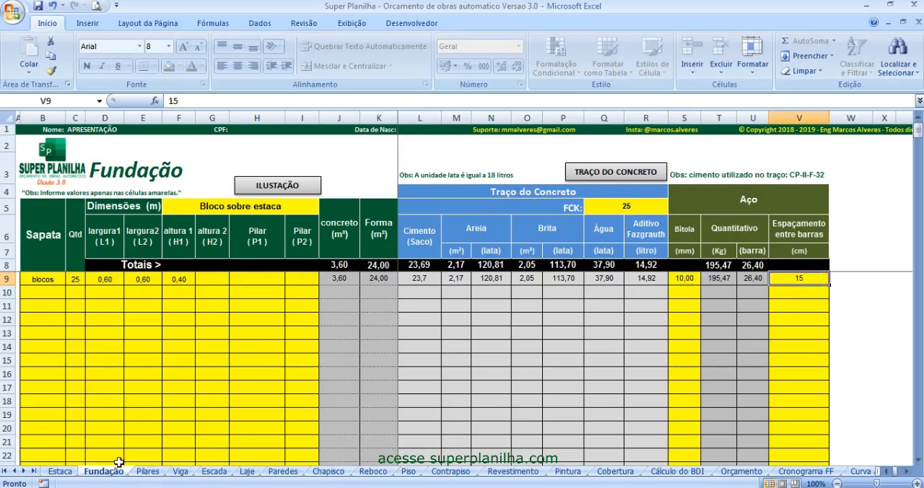
- Add "pilar 2" in row 10 of the Pilares sheet with quantity 1, widths 0,20 and 0,40 m, and height 3 m
{"action": "left_click", "coordinate": [148, 471]}
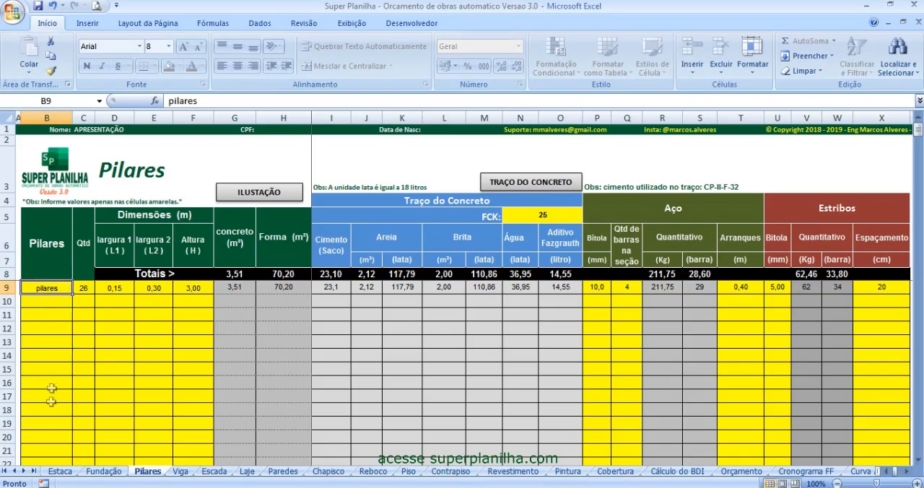
{"action": "left_click", "coordinate": [54, 298]}
{"action": "type", "text": "pi"}
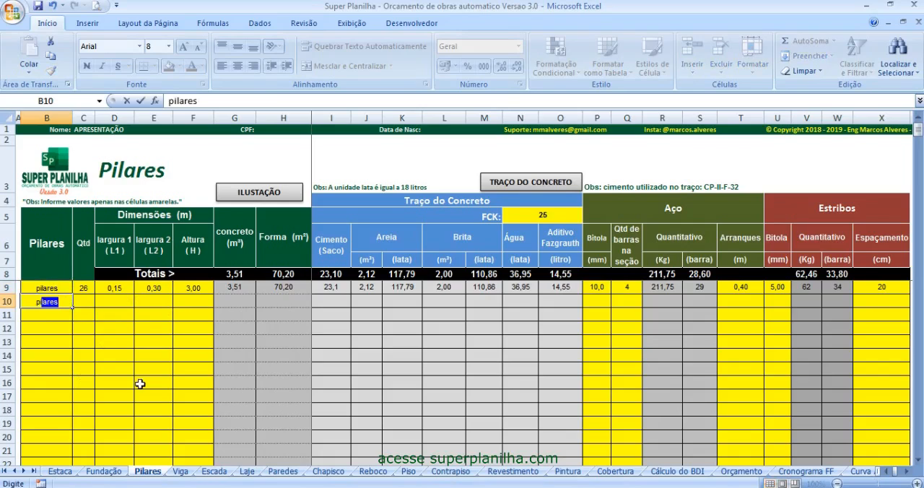
{"action": "type", "text": "lar"}
{"action": "key", "text": "BackSpace"}
{"action": "type", "text": "2"}
{"action": "key", "text": "Tab"}
{"action": "type", "text": "1"}
{"action": "key", "text": "Tab"}
{"action": "type", "text": ",2"}
{"action": "key", "text": "Tab"}
{"action": "type", "text": ",4"}
{"action": "key", "text": "Tab"}
{"action": "type", "text": "3"}
{"action": "key", "text": "Return"}
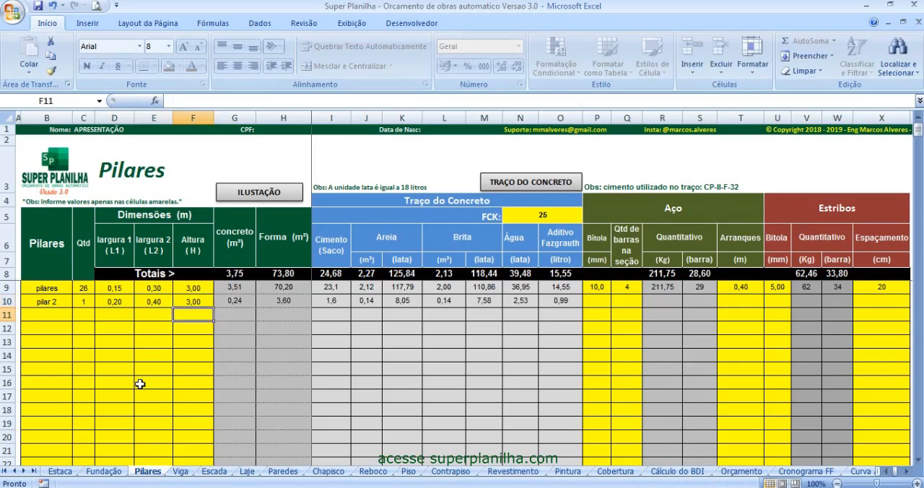
- Set the steel of pilar 2 to a 10 mm gauge with 5 bars per section
{"action": "left_click", "coordinate": [588, 302]}
{"action": "left_click", "coordinate": [617, 302]}
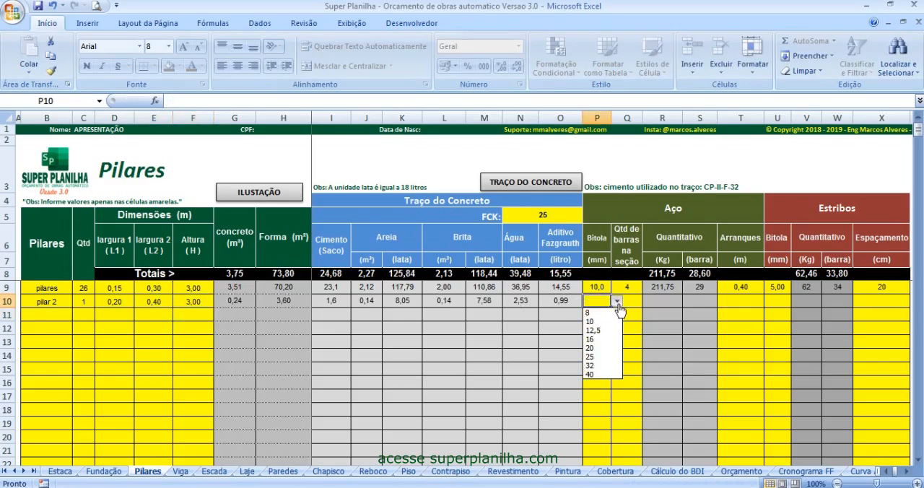
{"action": "left_click", "coordinate": [592, 321]}
{"action": "left_click", "coordinate": [626, 302]}
{"action": "type", "text": "5"}
{"action": "key", "text": "Tab"}
- View the pillar illustration to check the starter bars (Arranques) and the L1, L2 and H dimensions
{"action": "left_click", "coordinate": [747, 302]}
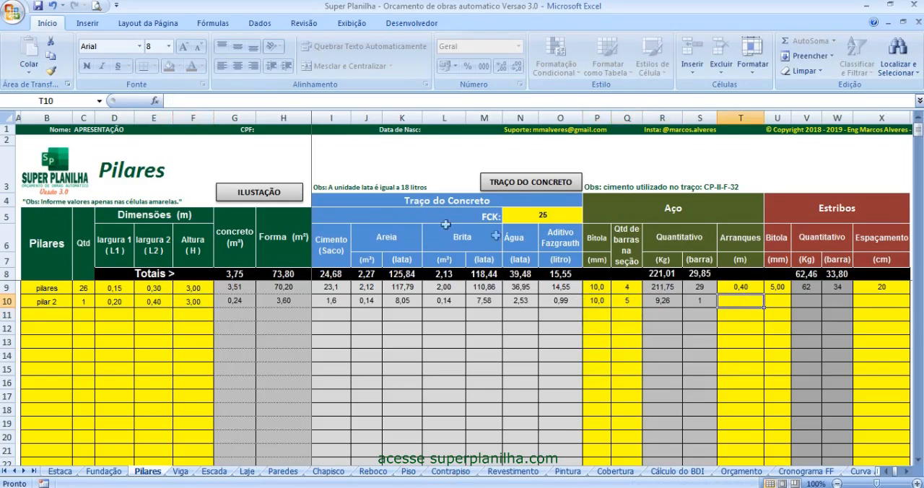
{"action": "left_click", "coordinate": [269, 194]}
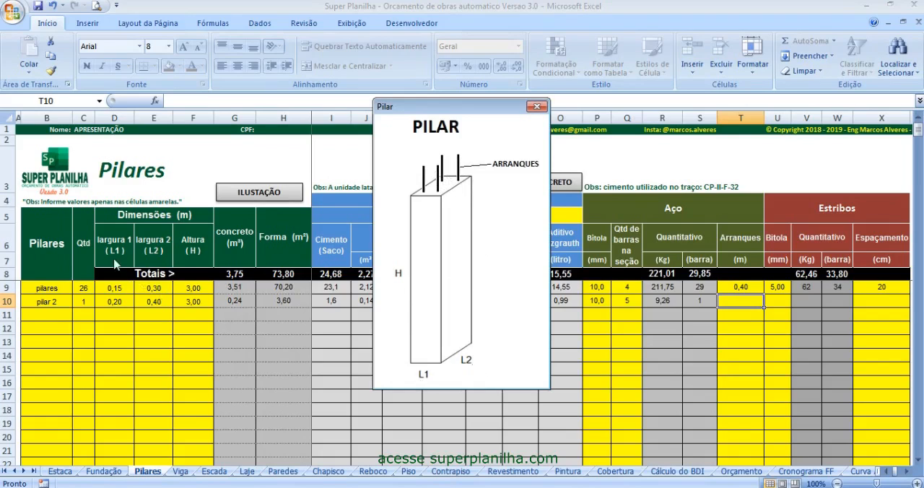
{"action": "left_click", "coordinate": [536, 107]}
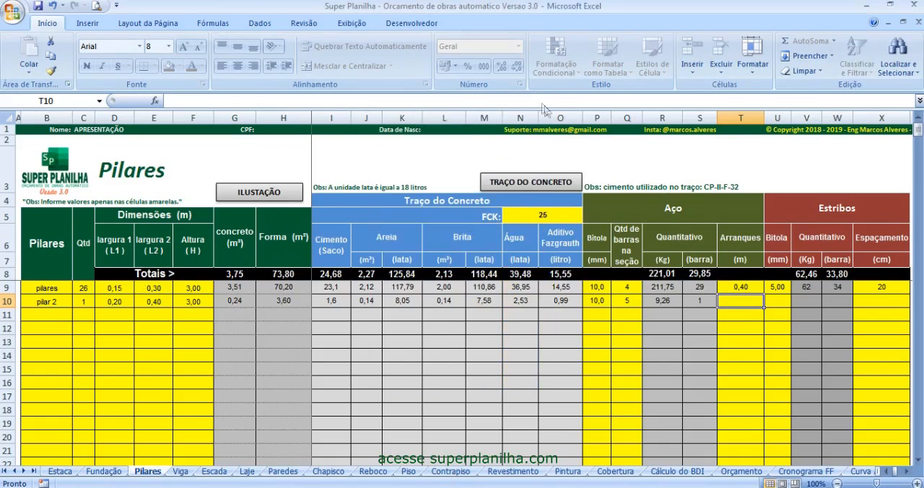
- Enter the starter-bar length of pilar 2 and set its stirrups to a 6,3 mm gauge with 15 cm spacing
{"action": "type", "text": ",4"}
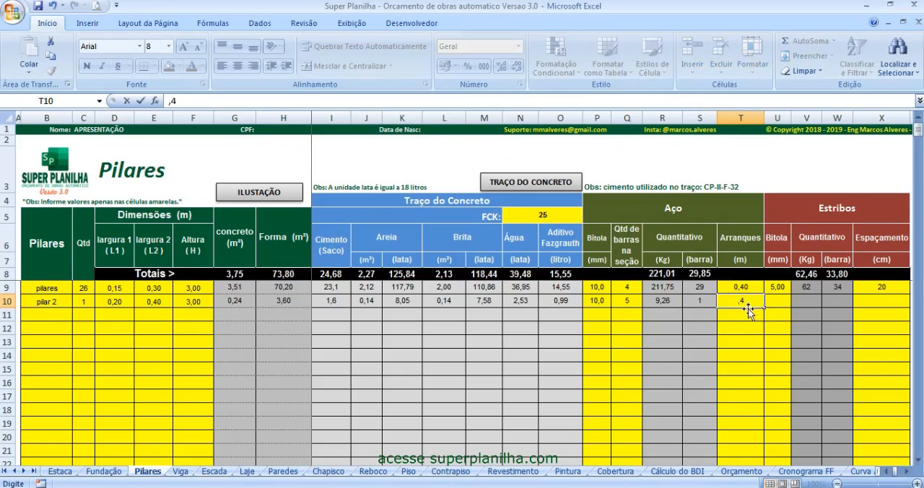
{"action": "key", "text": "Tab"}
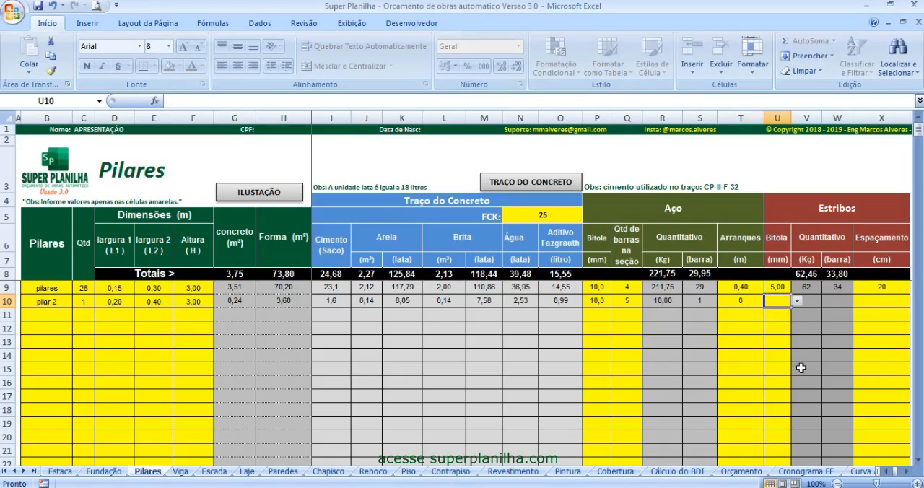
{"action": "left_click", "coordinate": [797, 301]}
{"action": "left_click", "coordinate": [783, 322]}
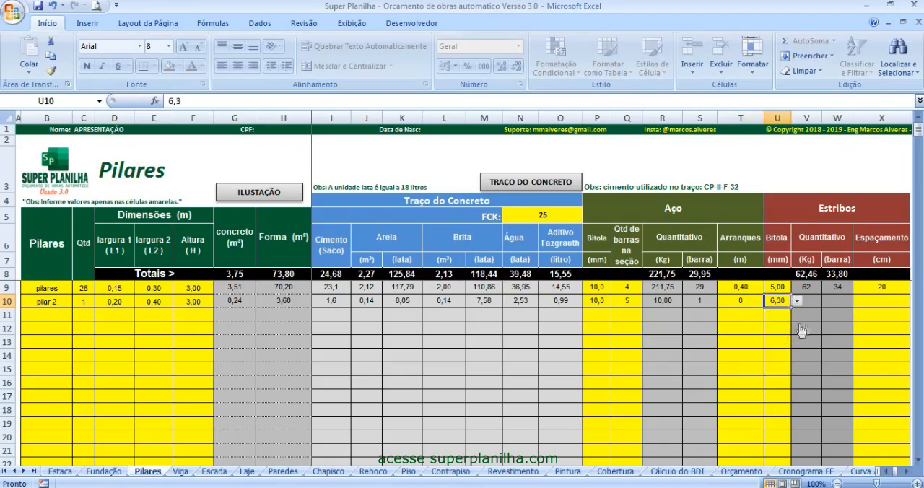
{"action": "left_click", "coordinate": [881, 306]}
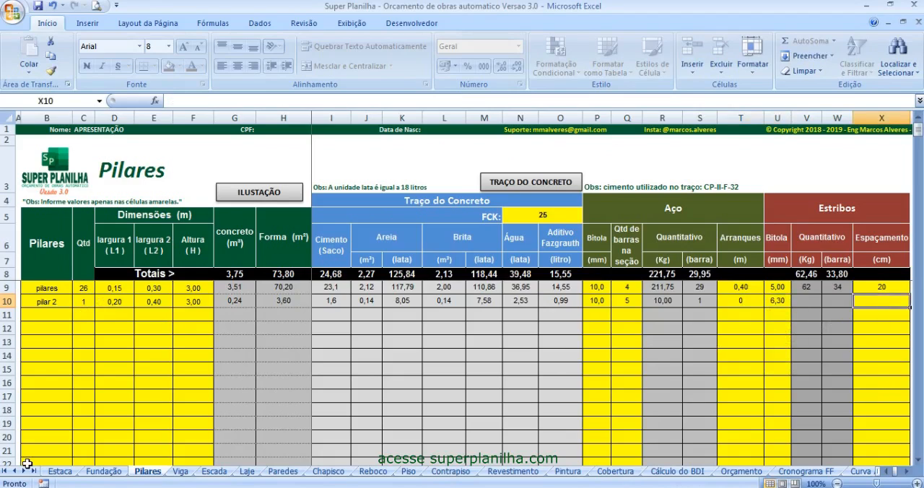
{"action": "type", "text": "15"}
{"action": "key", "text": "Return"}
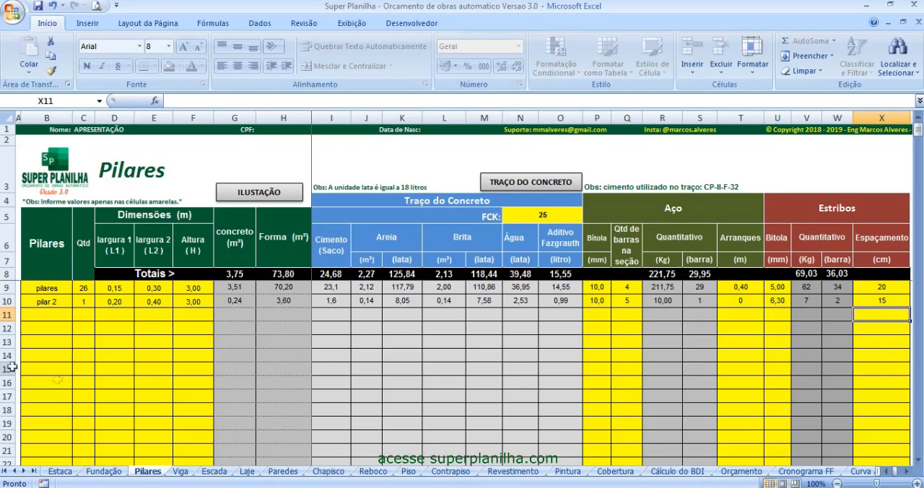
- On the Viga sheet, view the beam illustration and check the type options available for the first beam
{"action": "left_click", "coordinate": [182, 473]}
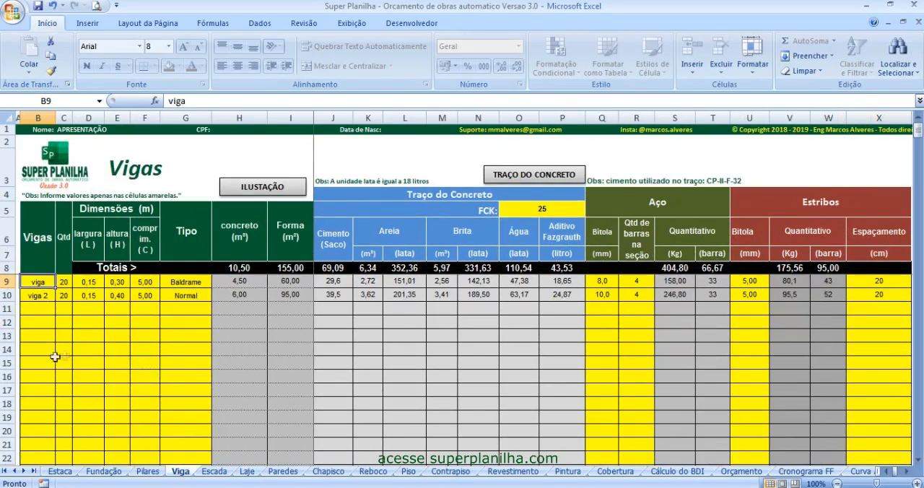
{"action": "left_click", "coordinate": [267, 191]}
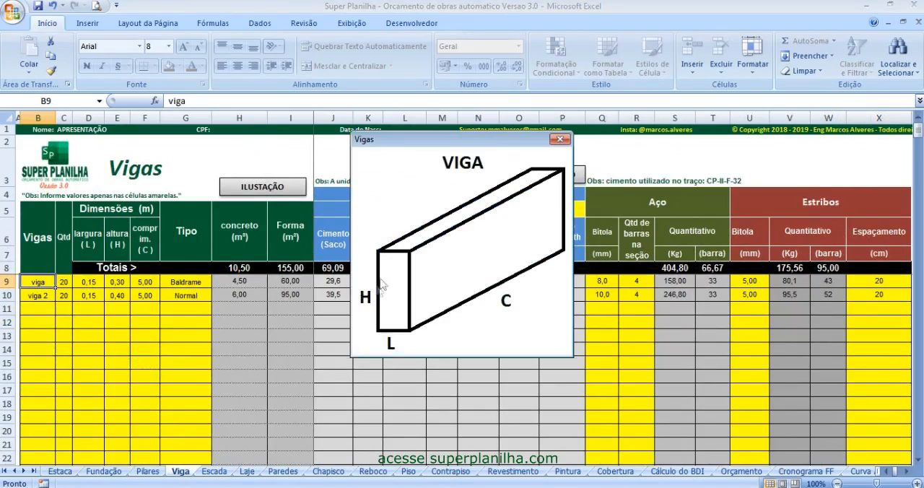
{"action": "left_click", "coordinate": [561, 140]}
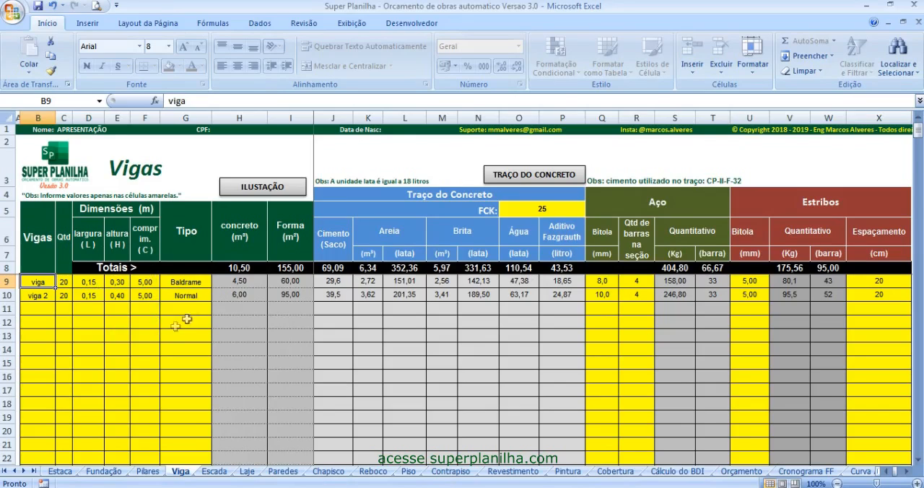
{"action": "left_click", "coordinate": [198, 286]}
{"action": "left_click", "coordinate": [217, 284]}
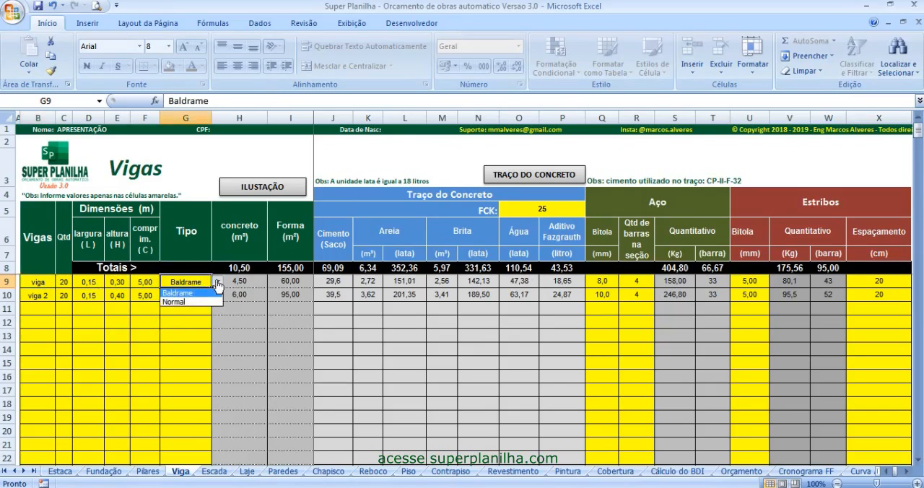
{"action": "left_click", "coordinate": [216, 285]}
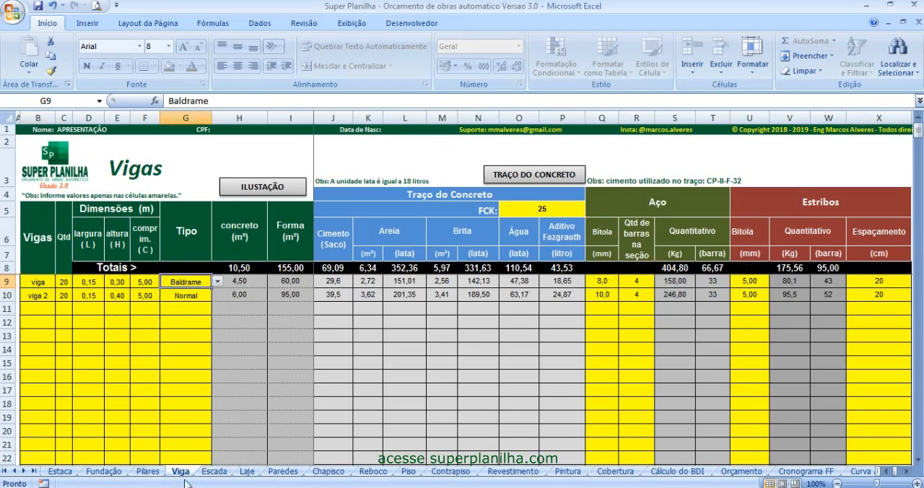
- On the Escada sheet, try a quantity of 2 for the staircase and return it to 1
{"action": "left_click", "coordinate": [214, 471]}
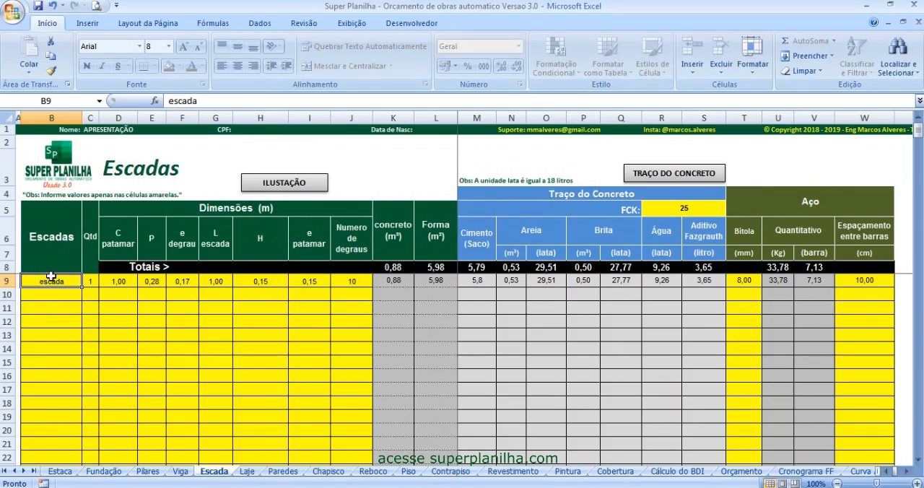
{"action": "left_click", "coordinate": [91, 282]}
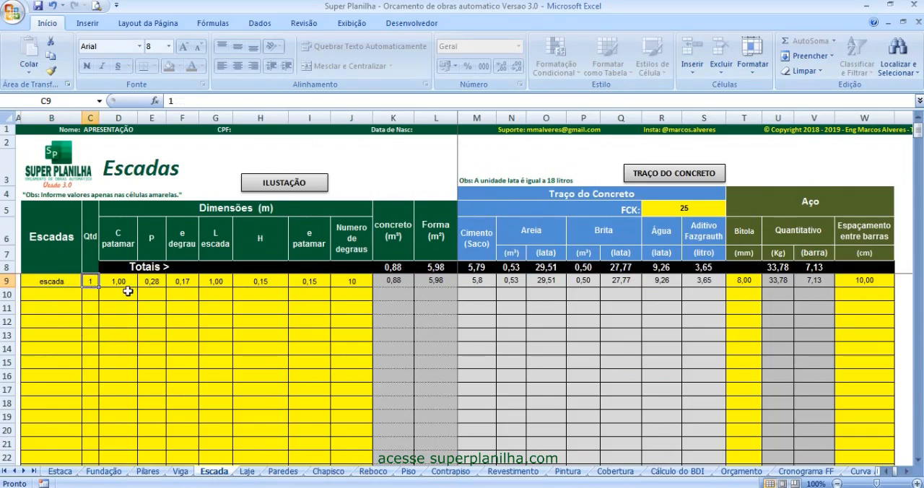
{"action": "type", "text": "2"}
{"action": "key", "text": "Return"}
{"action": "type", "text": "1"}
{"action": "key", "text": "Return"}
- View the staircase illustration to identify the landing, step, width and thickness dimensions
{"action": "left_click", "coordinate": [283, 184]}
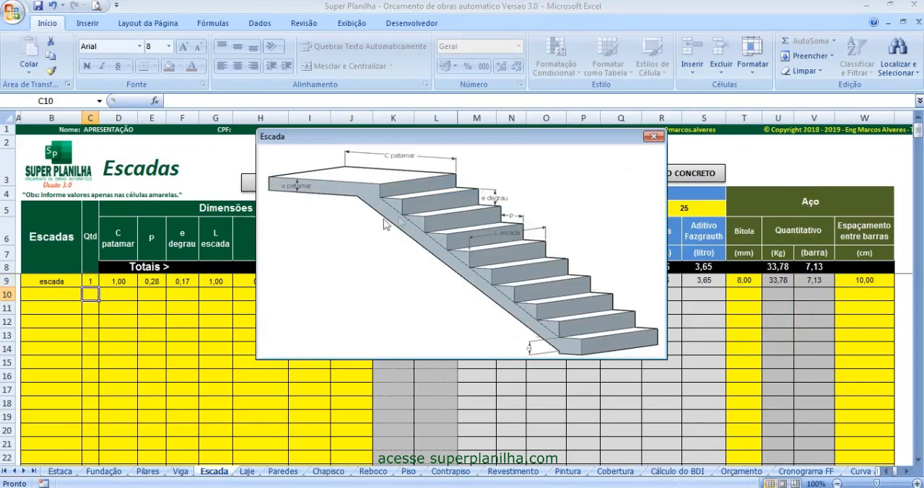
{"action": "left_click_drag", "start_coordinate": [448, 137], "coordinate": [602, 133]}
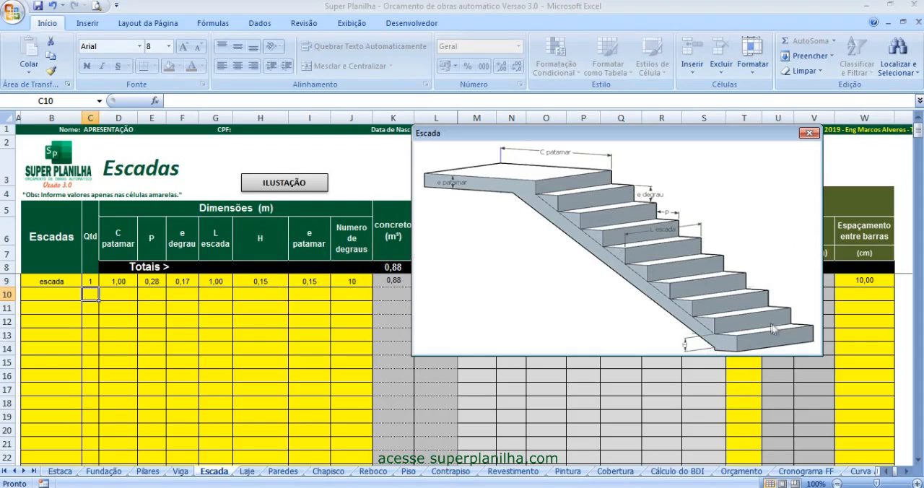
{"action": "left_click", "coordinate": [809, 133]}
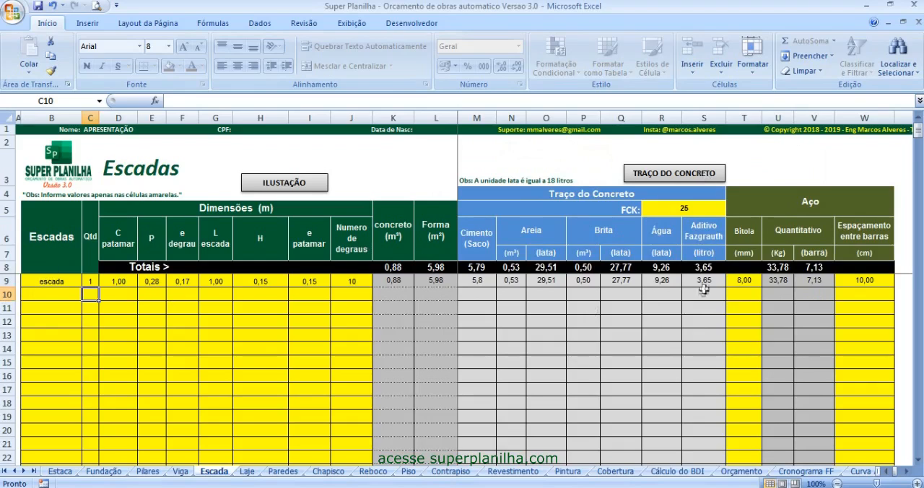
- Examine the staircase's concrete FCK, steel gauge and spacing between bars
{"action": "left_click", "coordinate": [686, 208]}
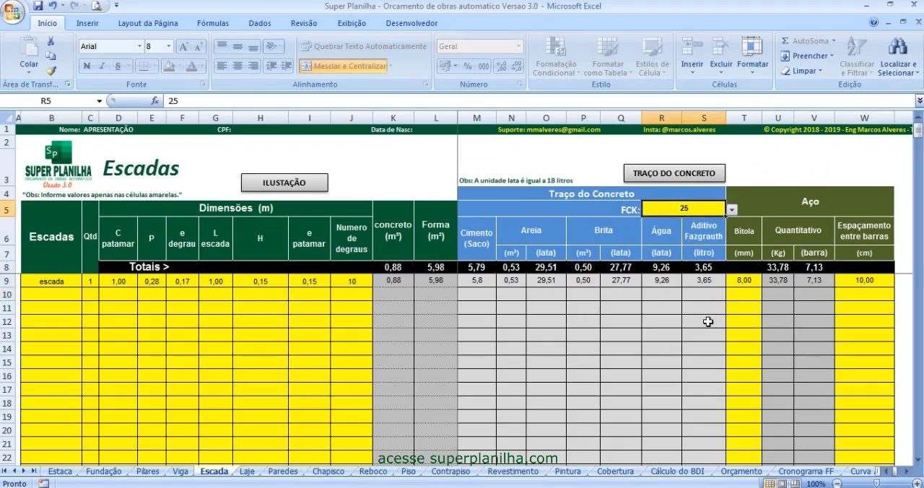
{"action": "left_click", "coordinate": [751, 282]}
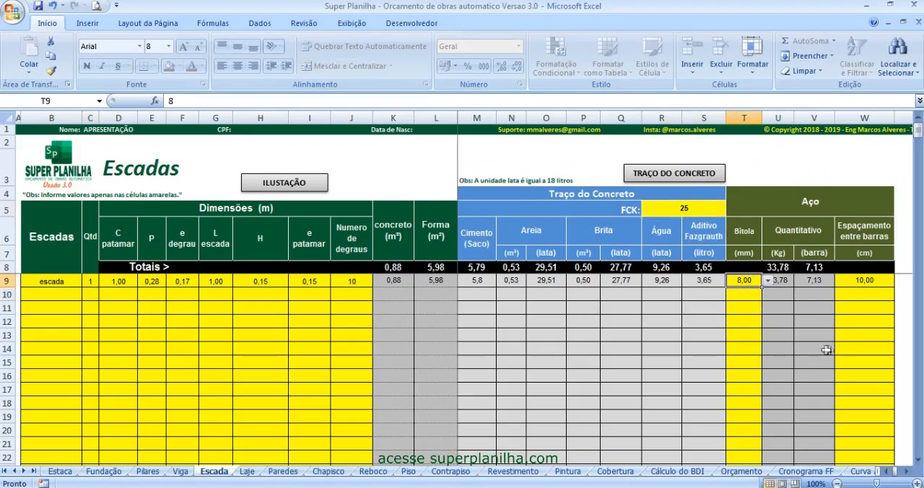
{"action": "left_click", "coordinate": [875, 283]}
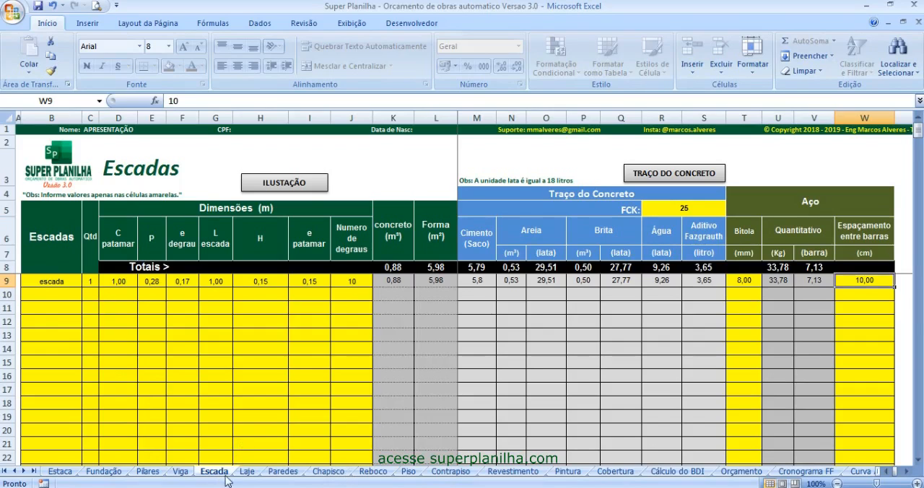
- On the Laje sheet, review the name and quantity of Laje 1 and view the slab illustration for its C, L and H dimensions
{"action": "left_click", "coordinate": [247, 471]}
{"action": "left_click", "coordinate": [63, 315]}
{"action": "left_click", "coordinate": [41, 286]}
{"action": "left_click", "coordinate": [50, 327]}
{"action": "left_click", "coordinate": [71, 286]}
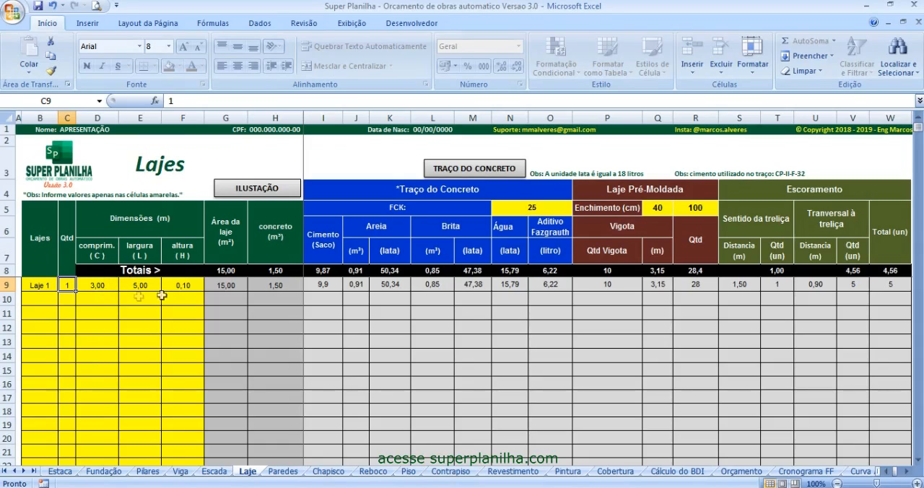
{"action": "left_click", "coordinate": [261, 192]}
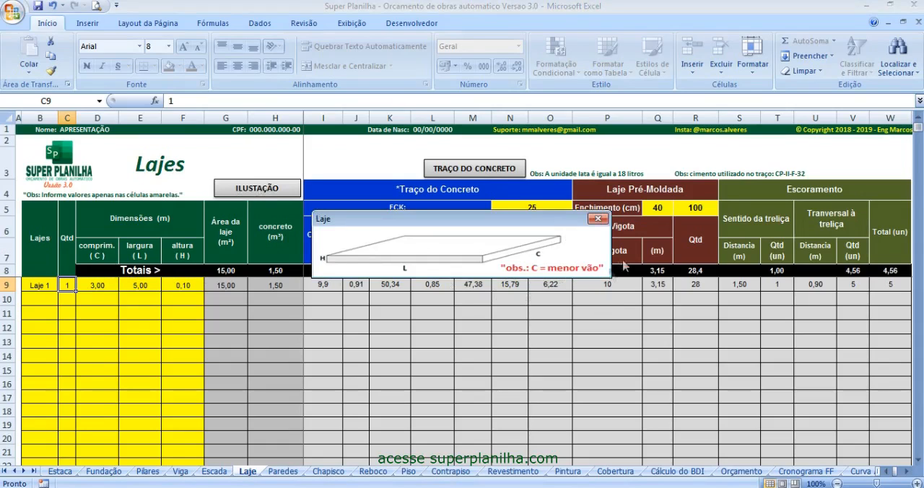
{"action": "left_click", "coordinate": [598, 218]}
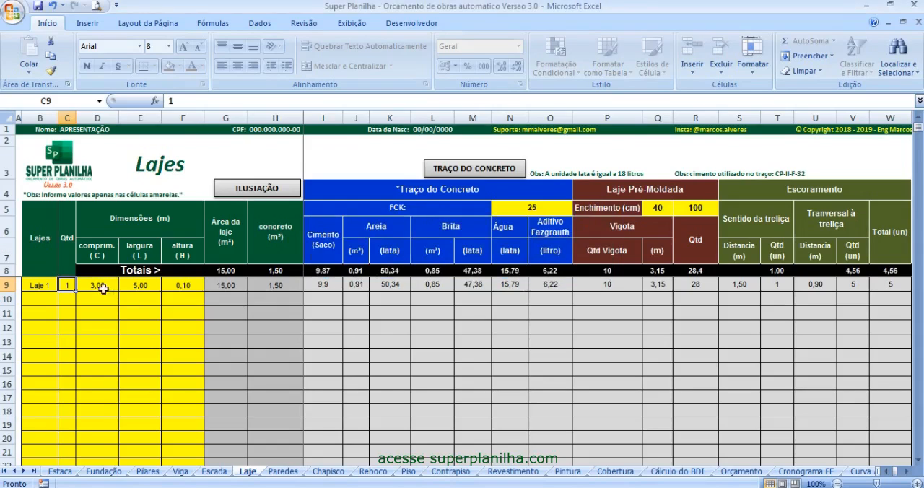
- Examine the length, width and height entered for Laje 1
{"action": "left_click", "coordinate": [102, 287]}
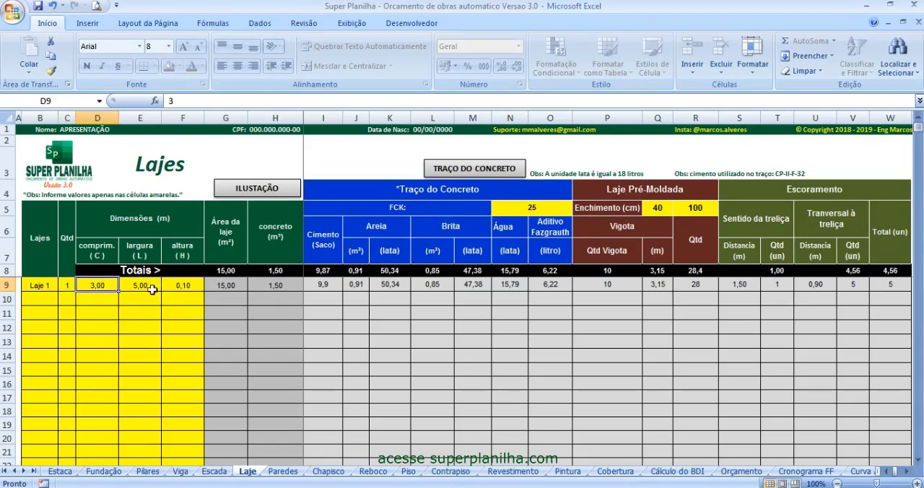
{"action": "left_click", "coordinate": [148, 286]}
{"action": "left_click", "coordinate": [101, 286]}
{"action": "left_click", "coordinate": [137, 286]}
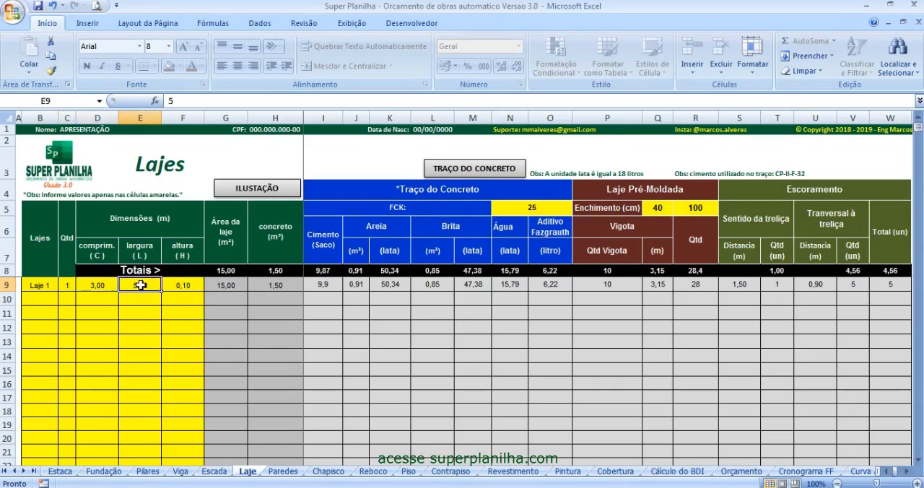
{"action": "left_click", "coordinate": [187, 287]}
- Examine the slab's concrete FCK options and the two filler dimensions of the precast slab
{"action": "left_click", "coordinate": [542, 210]}
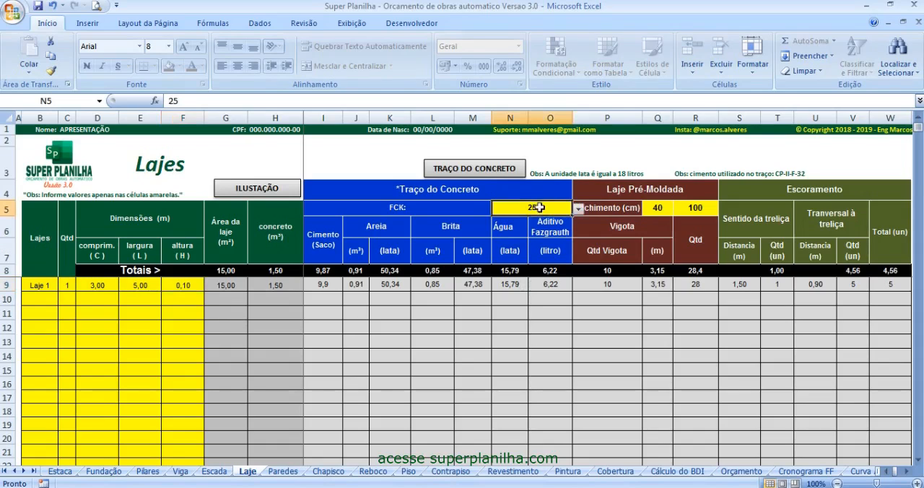
{"action": "left_click", "coordinate": [579, 209]}
{"action": "left_click", "coordinate": [578, 209]}
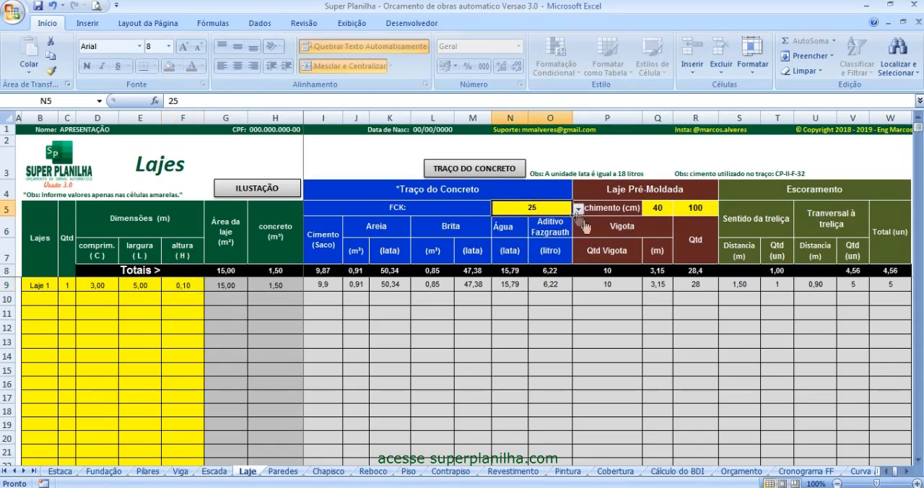
{"action": "left_click", "coordinate": [666, 210]}
{"action": "left_click", "coordinate": [689, 210]}
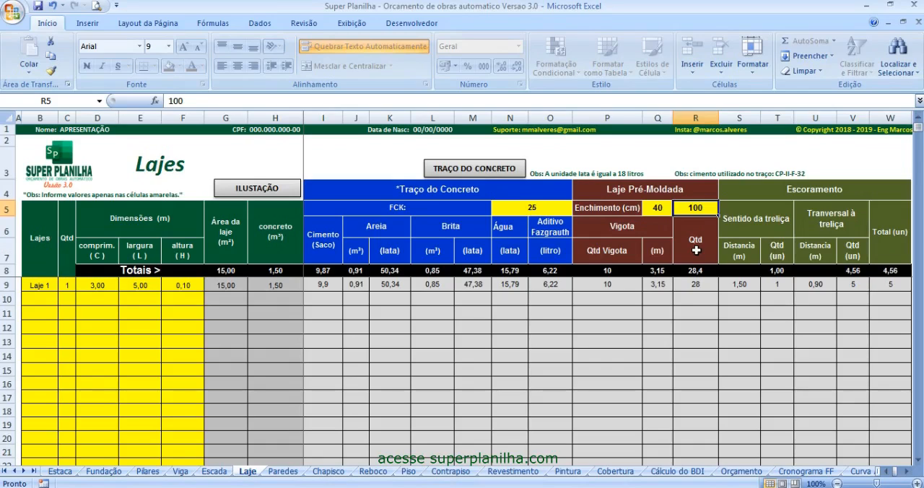
{"action": "left_click", "coordinate": [651, 210]}
{"action": "left_click", "coordinate": [696, 213]}
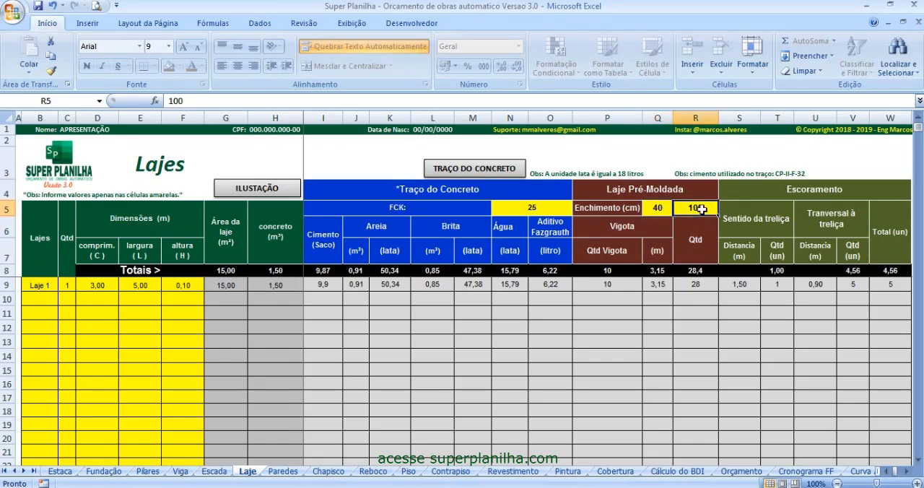
{"action": "left_click", "coordinate": [655, 209]}
{"action": "left_click", "coordinate": [682, 207]}
- Examine the total number of shoring props and the concrete mix quantities for Laje 1
{"action": "left_click", "coordinate": [901, 289]}
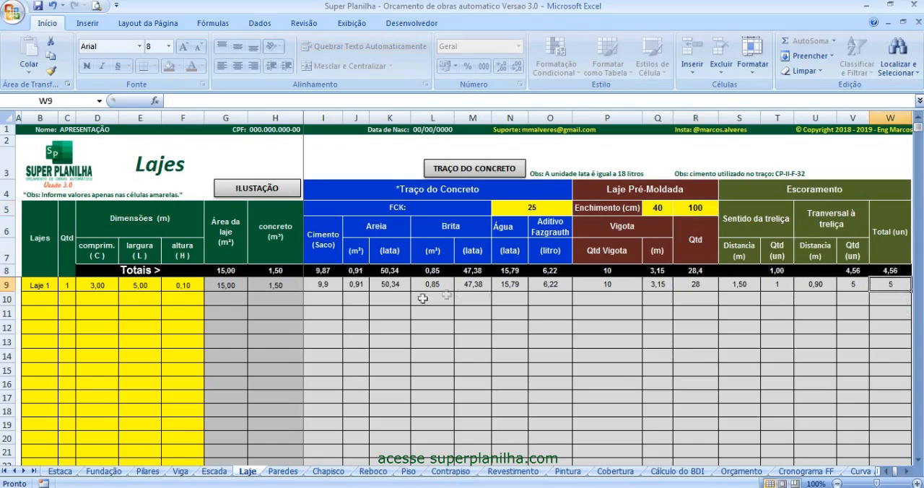
{"action": "left_click_drag", "start_coordinate": [327, 280], "coordinate": [523, 275]}
{"action": "left_click", "coordinate": [472, 312]}
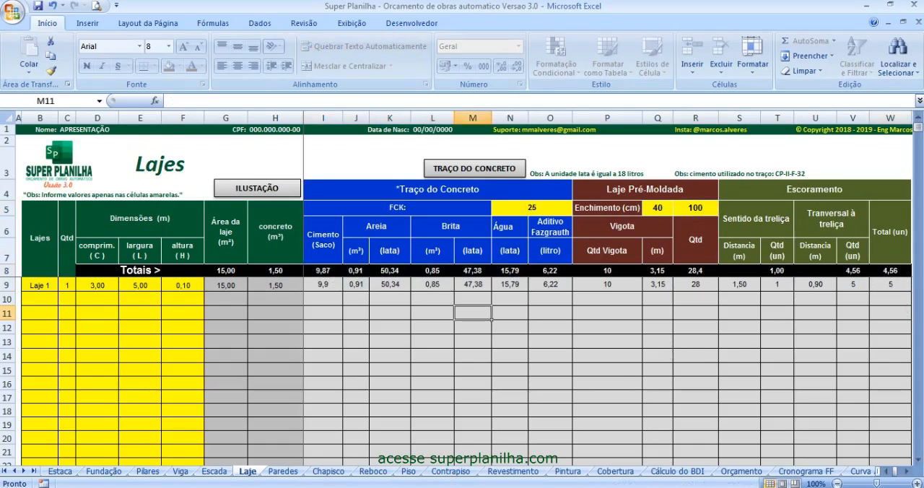
- On the Paredes sheet, examine the wall entry's name, quantity, height and length
{"action": "left_click", "coordinate": [293, 473]}
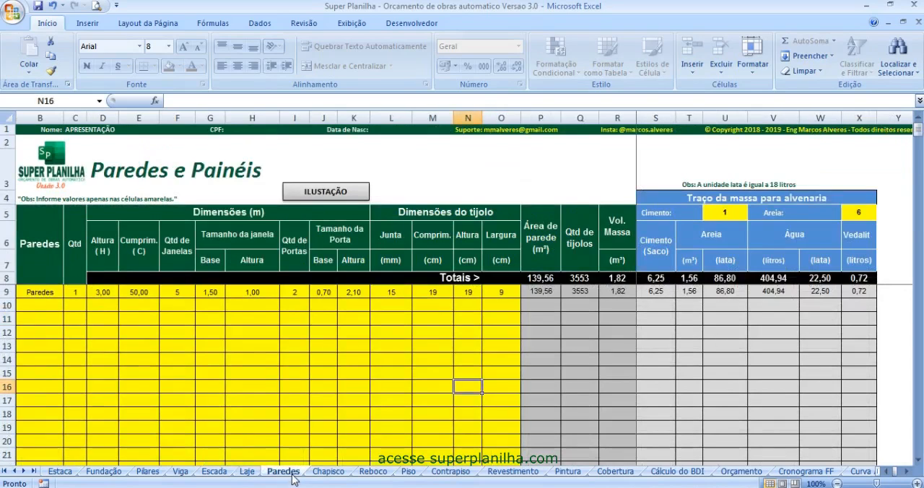
{"action": "left_click", "coordinate": [66, 365]}
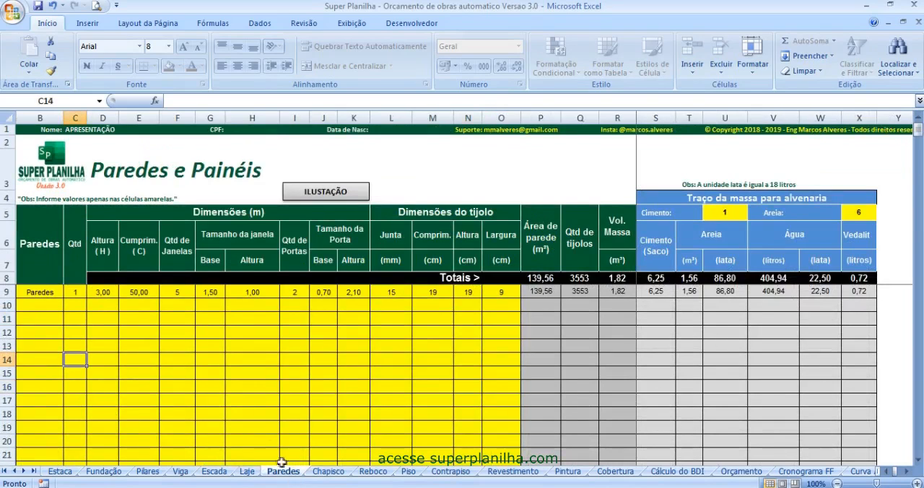
{"action": "left_click", "coordinate": [49, 292]}
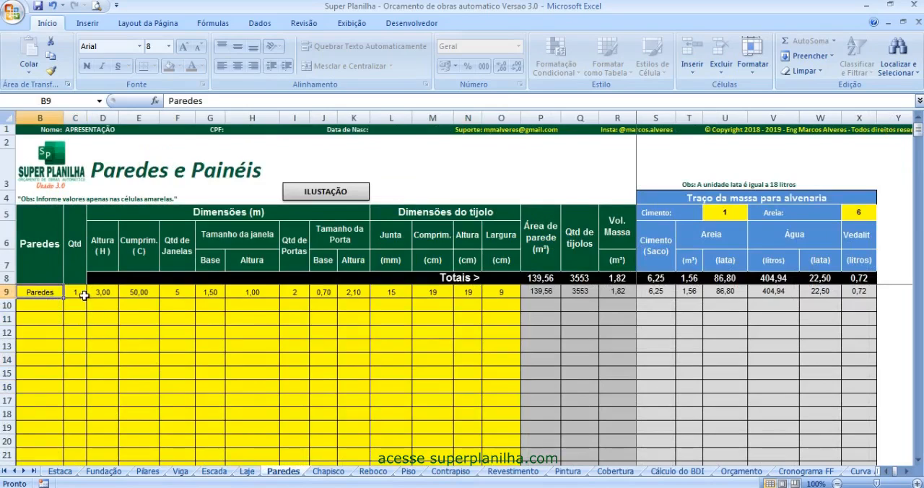
{"action": "left_click", "coordinate": [81, 294]}
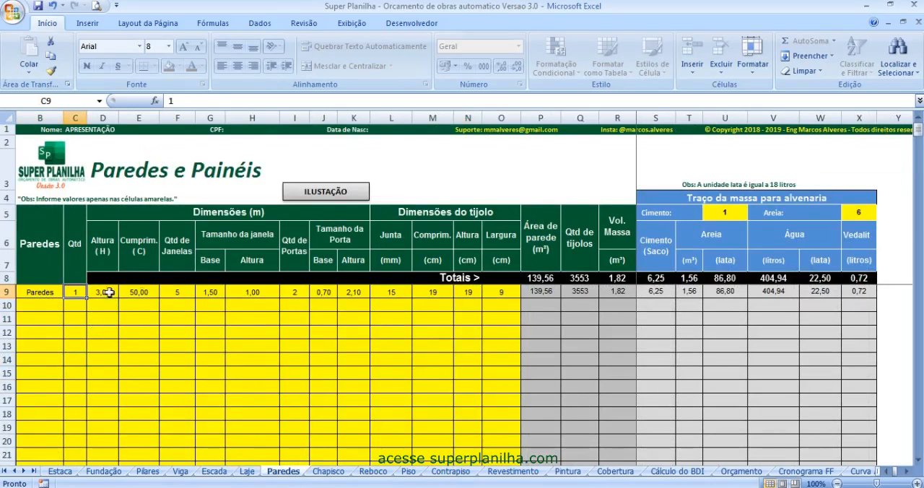
{"action": "left_click", "coordinate": [110, 294]}
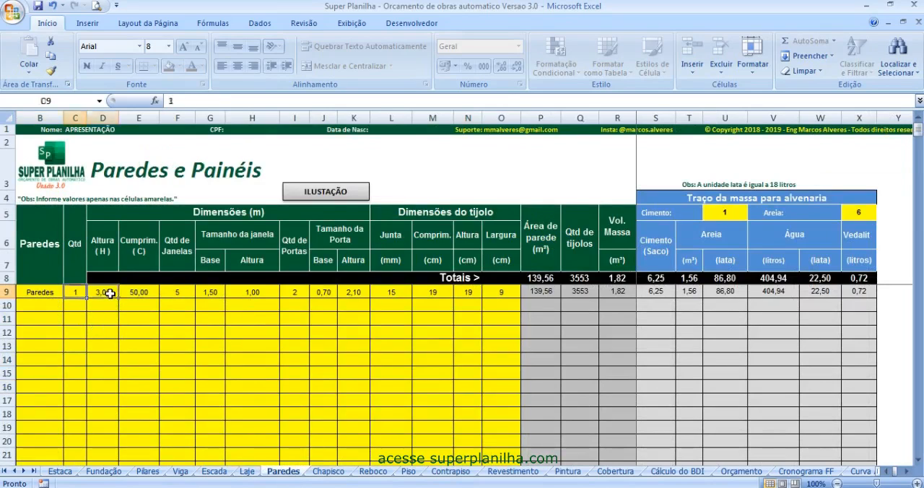
{"action": "left_click", "coordinate": [143, 292]}
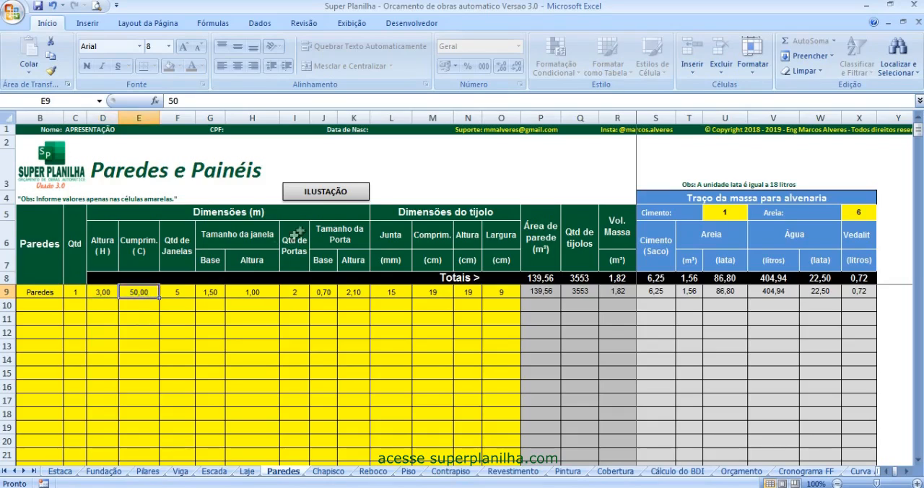
- View the wall illustration below the dimension headers to compare its brick, wall, door and window measurements, then close it
{"action": "left_click", "coordinate": [325, 193]}
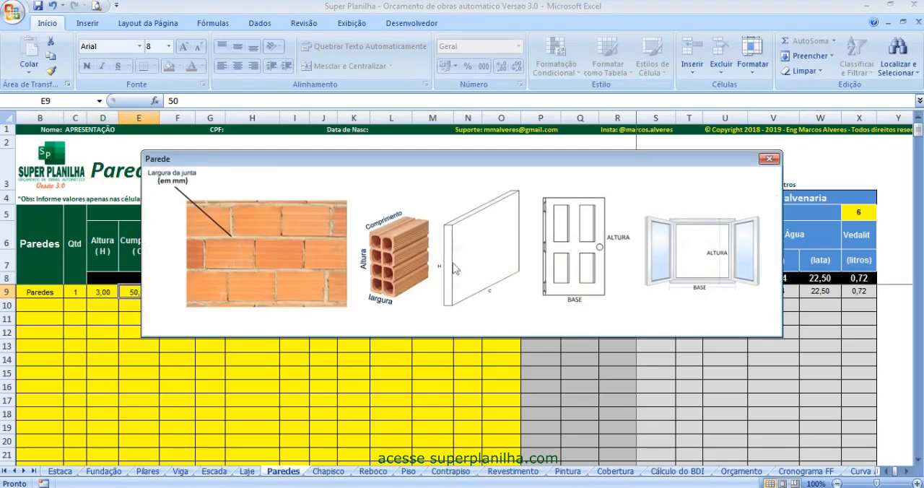
{"action": "left_click_drag", "start_coordinate": [365, 167], "coordinate": [275, 333]}
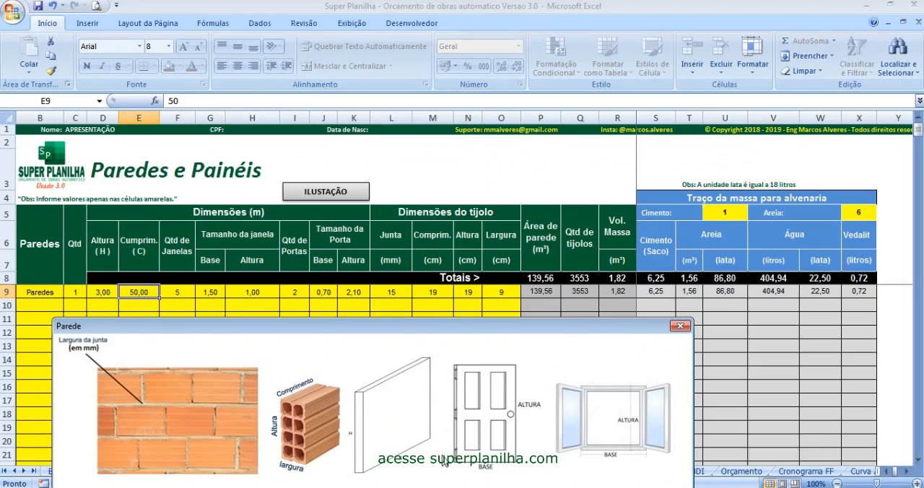
{"action": "left_click_drag", "start_coordinate": [347, 333], "coordinate": [324, 327]}
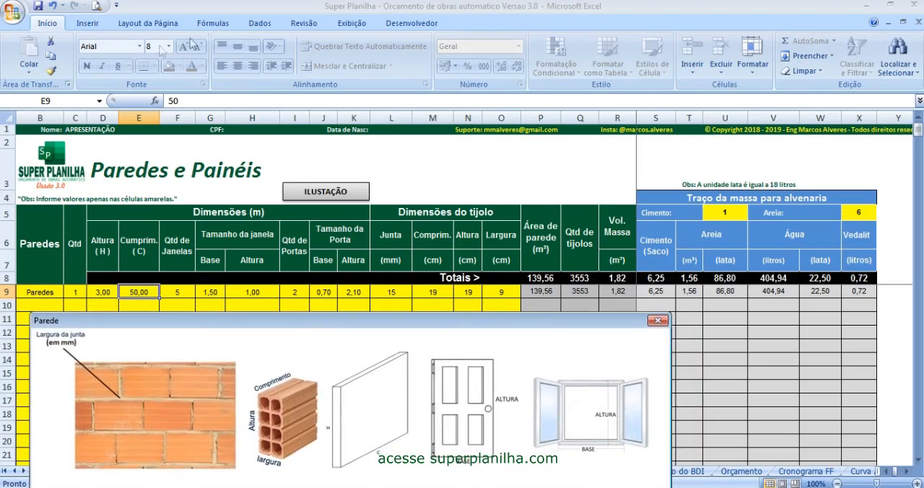
{"action": "left_click", "coordinate": [657, 320]}
- Examine the number of windows entered for the walls and consult the wall illustration again
{"action": "left_click", "coordinate": [189, 291]}
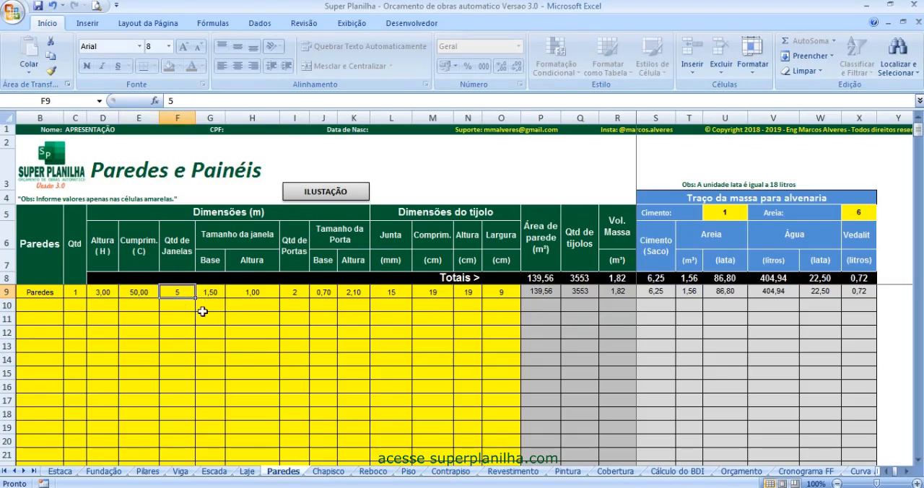
{"action": "left_click_drag", "start_coordinate": [460, 162], "coordinate": [429, 178]}
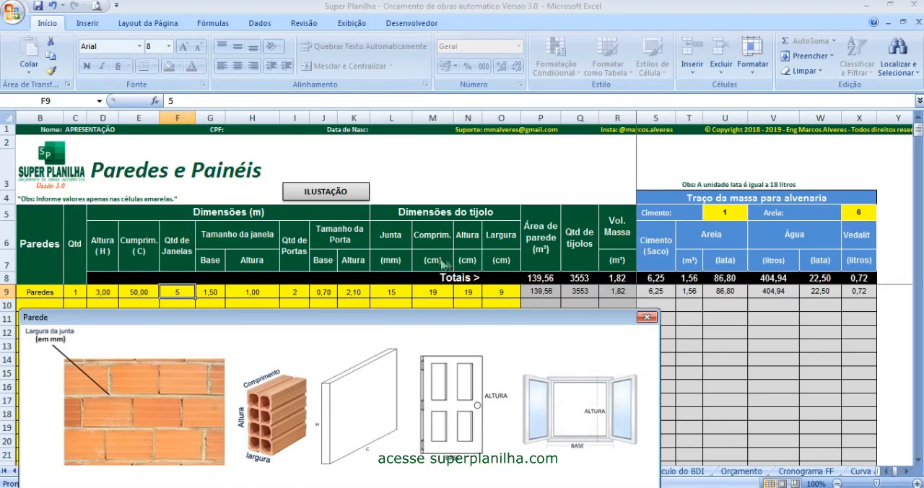
{"action": "left_click", "coordinate": [648, 318]}
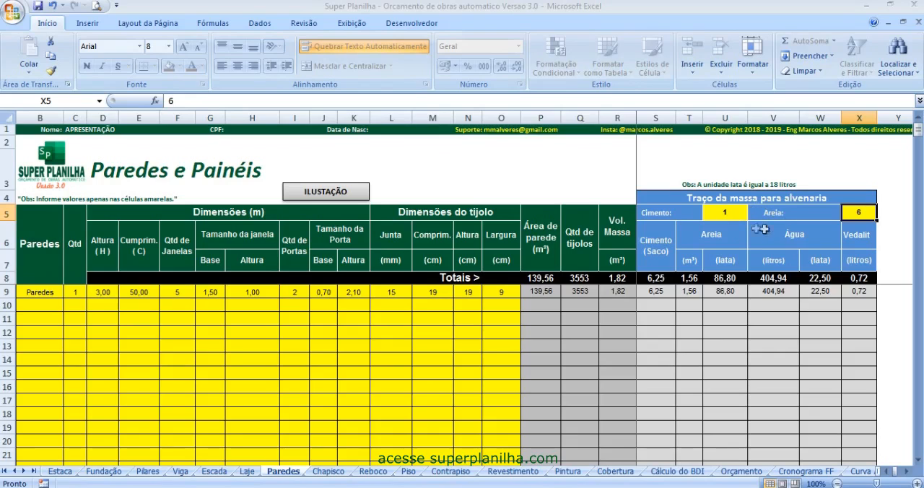
- On the Chapisco sheet, read the note attached to the first wall name
{"action": "left_click", "coordinate": [331, 472]}
{"action": "left_click", "coordinate": [61, 329]}
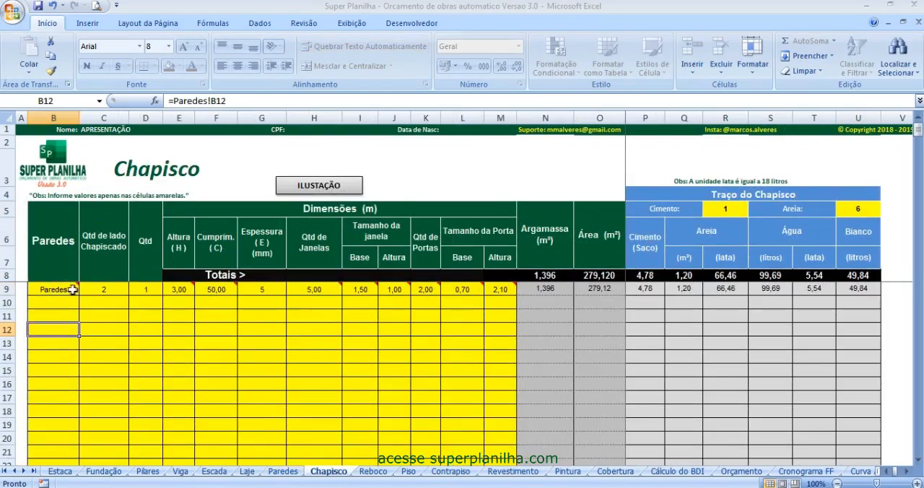
{"action": "mouse_move", "coordinate": [76, 292]}
{"action": "left_click", "coordinate": [64, 290]}
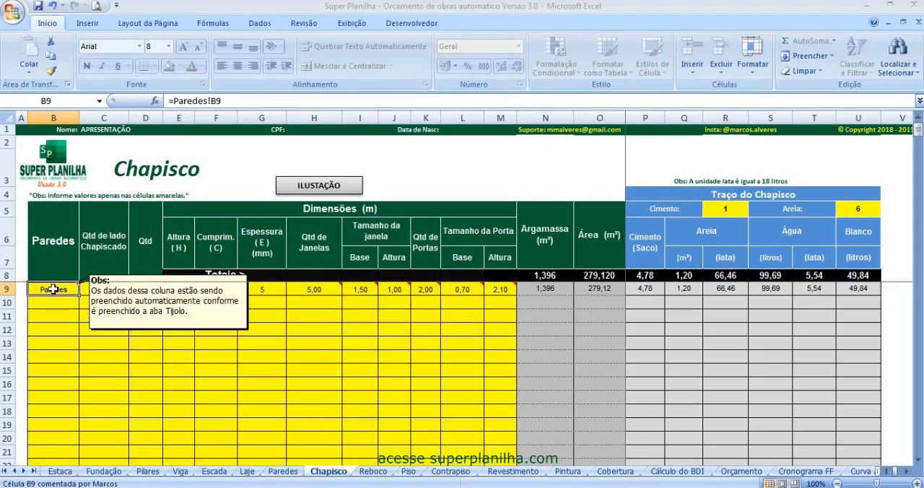
{"action": "left_click", "coordinate": [101, 343]}
- Highlight the Chapisco columns for wall names, height, length, windows and doors that are linked to the Paredes sheet
{"action": "left_click_drag", "start_coordinate": [57, 290], "coordinate": [65, 434]}
{"action": "left_click_drag", "start_coordinate": [179, 290], "coordinate": [177, 360]}
{"action": "left_click_drag", "start_coordinate": [216, 289], "coordinate": [216, 359]}
{"action": "left_click_drag", "start_coordinate": [314, 289], "coordinate": [429, 438]}
{"action": "left_click_drag", "start_coordinate": [461, 289], "coordinate": [505, 425]}
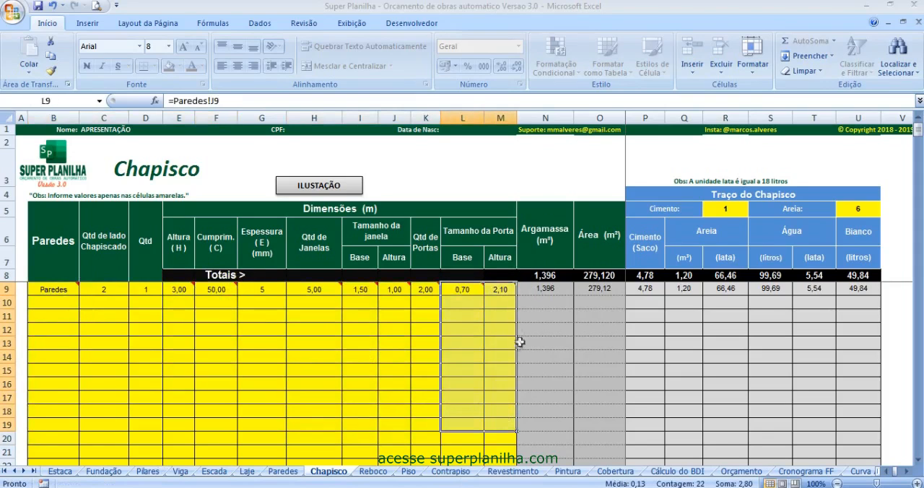
{"action": "left_click", "coordinate": [360, 371]}
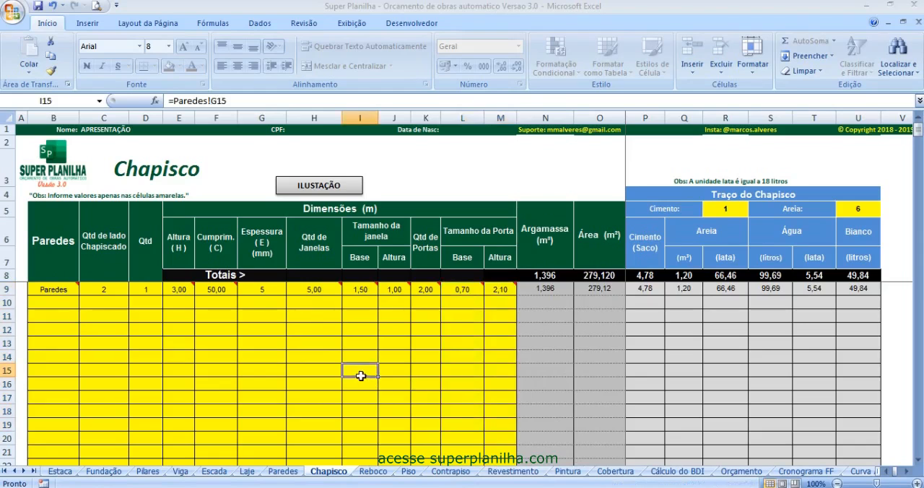
- Compare the Paredes and Chapisco sheets, checking the linked height, length, window and door cells of the first roughcast row
{"action": "left_click", "coordinate": [282, 471]}
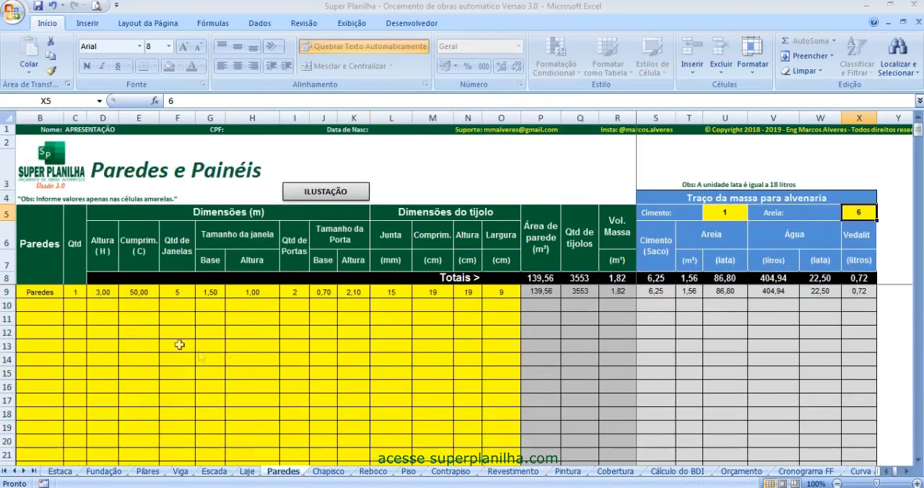
{"action": "left_click", "coordinate": [328, 472]}
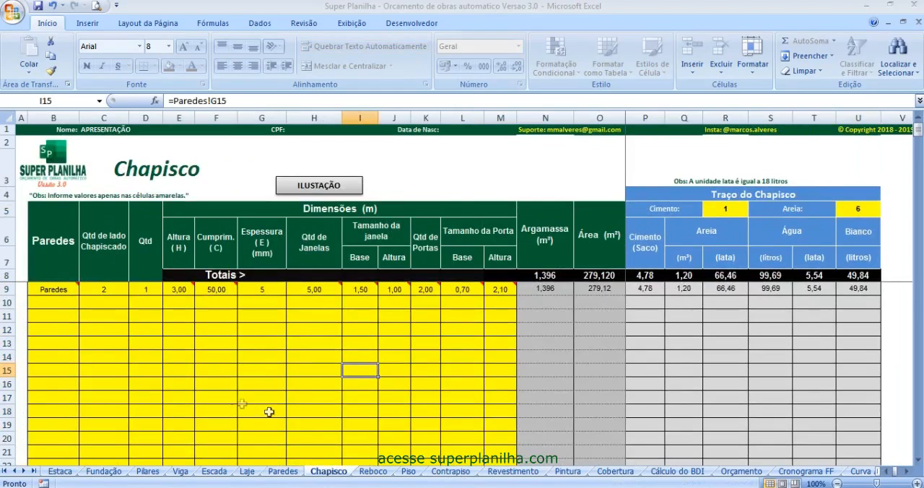
{"action": "left_click", "coordinate": [173, 344]}
{"action": "left_click", "coordinate": [177, 291]}
{"action": "left_click", "coordinate": [217, 290]}
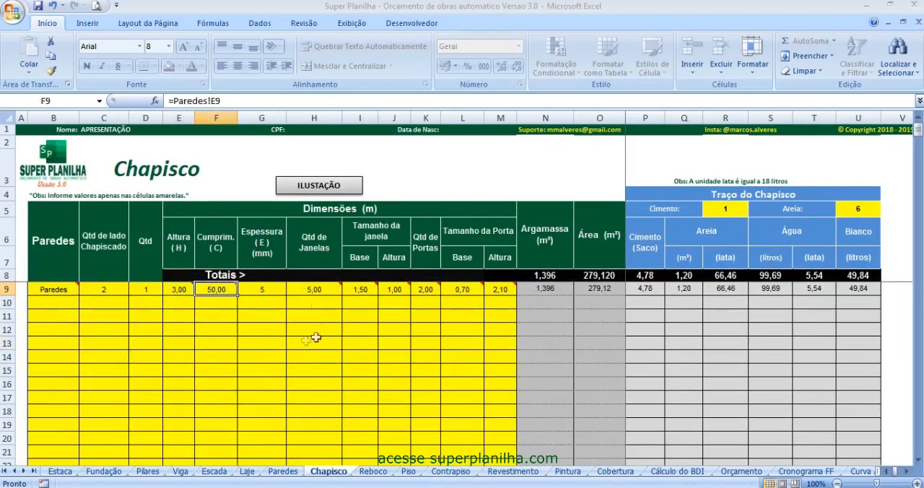
{"action": "left_click", "coordinate": [314, 289]}
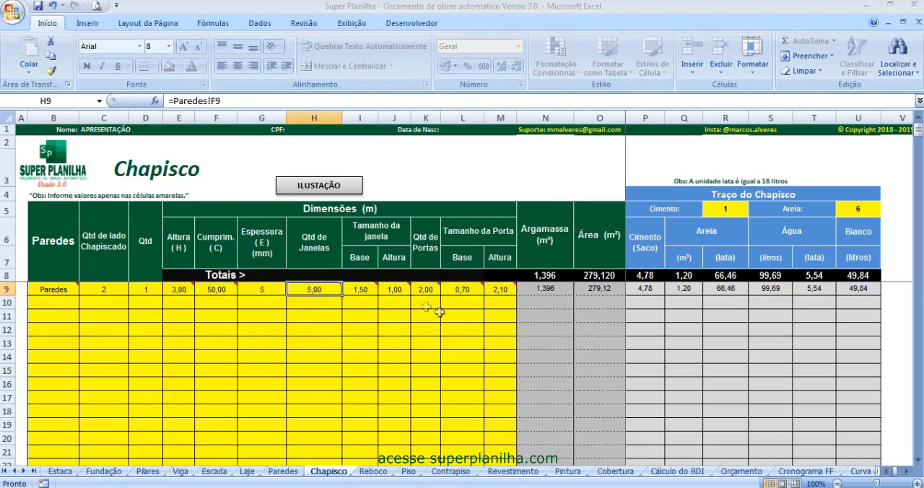
{"action": "left_click", "coordinate": [363, 290]}
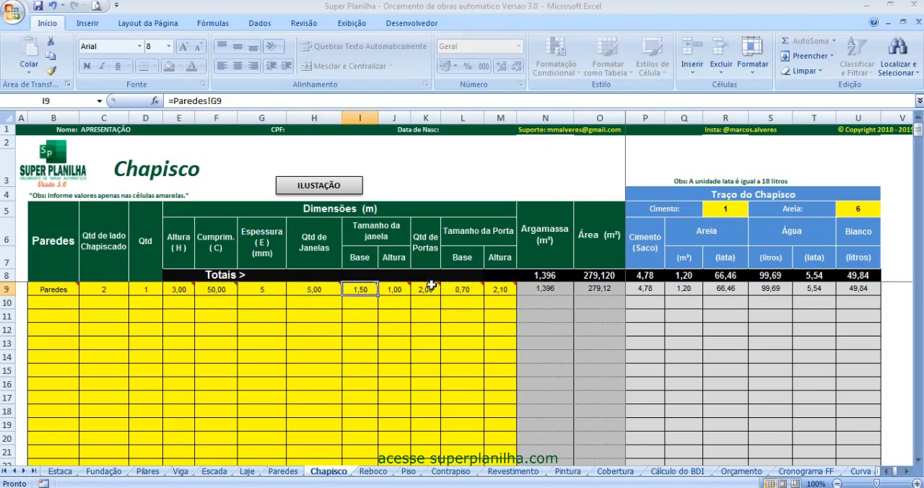
{"action": "left_click", "coordinate": [428, 288]}
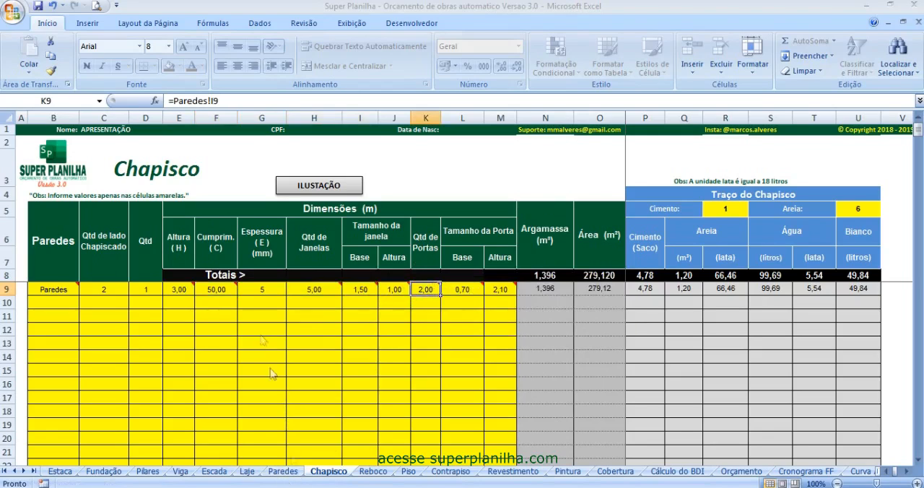
- Examine the number of roughcast sides, the quantity and the thickness column on the Chapisco sheet
{"action": "left_click", "coordinate": [115, 291]}
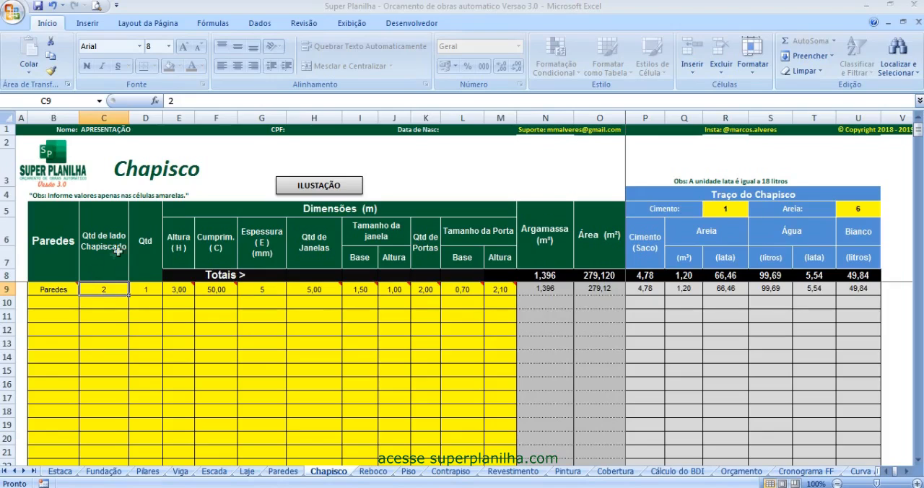
{"action": "left_click", "coordinate": [146, 292]}
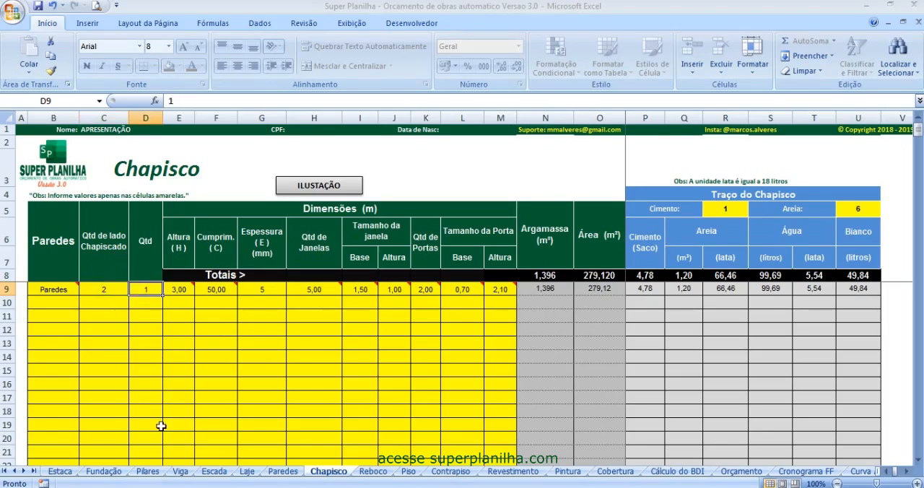
{"action": "left_click", "coordinate": [271, 300]}
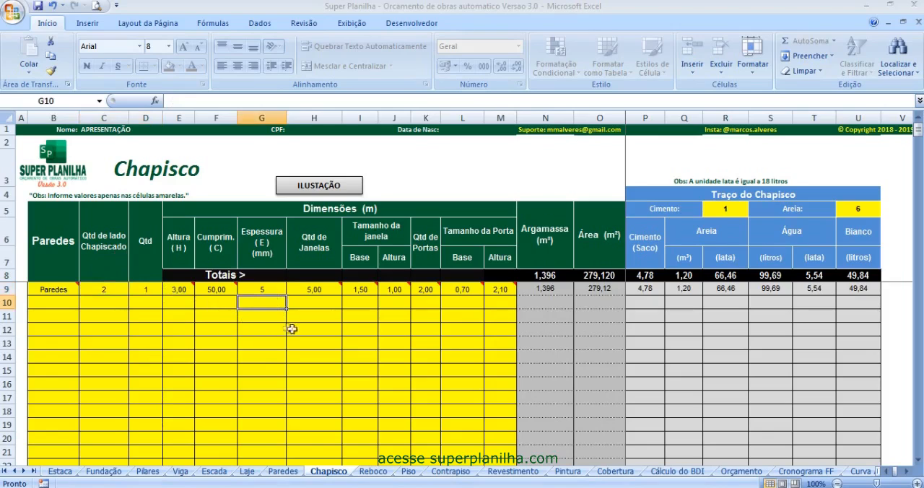
- View the roughcast illustration for its H, C and E dimensions and examine the cement proportion of the mix
{"action": "mouse_move", "coordinate": [307, 284]}
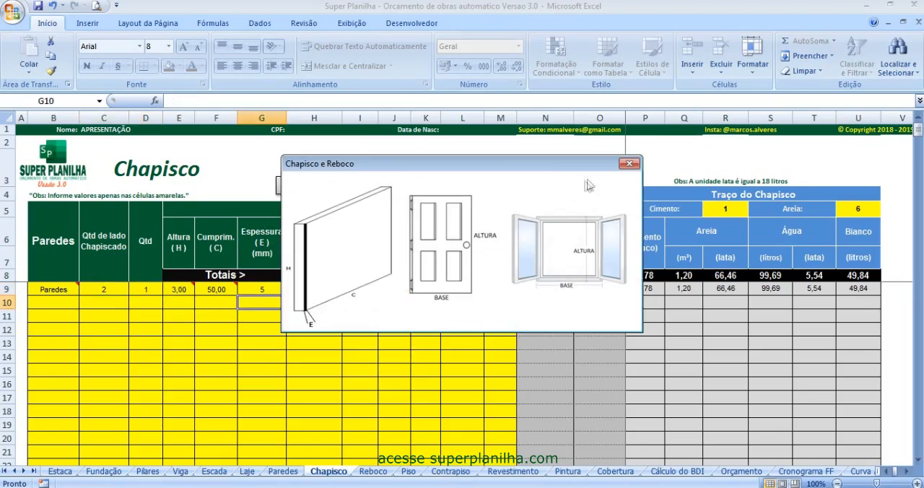
{"action": "left_click", "coordinate": [630, 163]}
{"action": "left_click", "coordinate": [309, 357]}
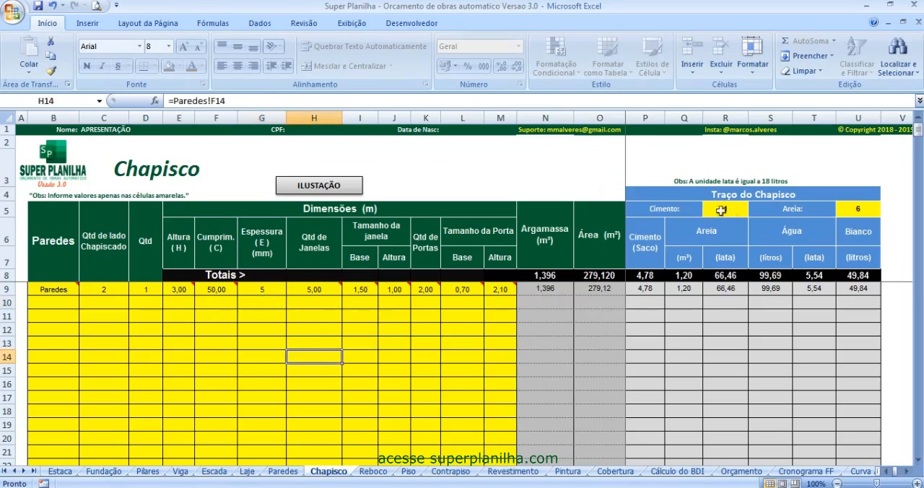
{"action": "left_click", "coordinate": [721, 210]}
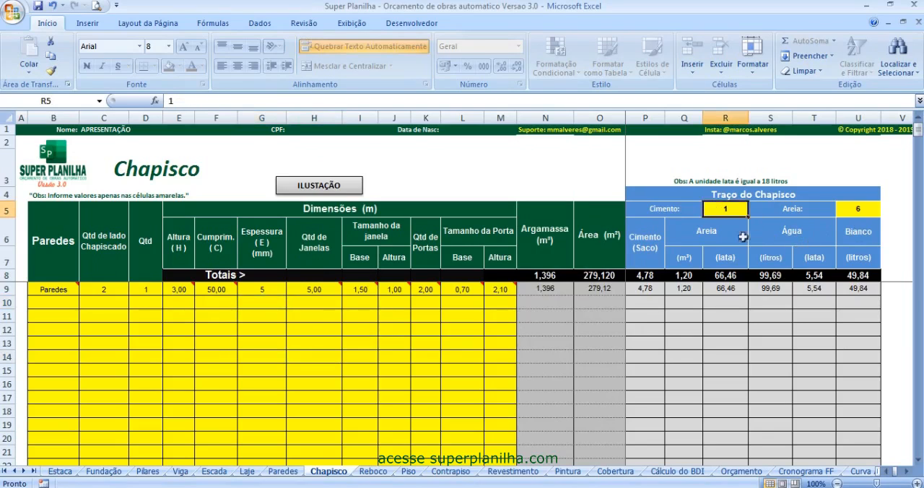
- Compare the layout of the Reboco sheet with the Chapisco sheet
{"action": "left_click", "coordinate": [377, 473]}
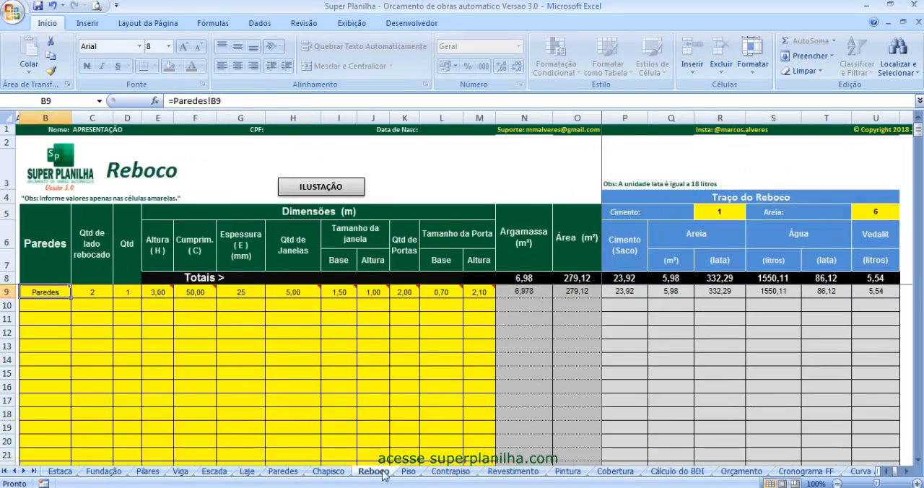
{"action": "left_click", "coordinate": [333, 473]}
{"action": "left_click", "coordinate": [377, 473]}
- On the Piso sheet, set the quantity of the Pisos entry to 1
{"action": "key", "text": "ctrl+Page_Down"}
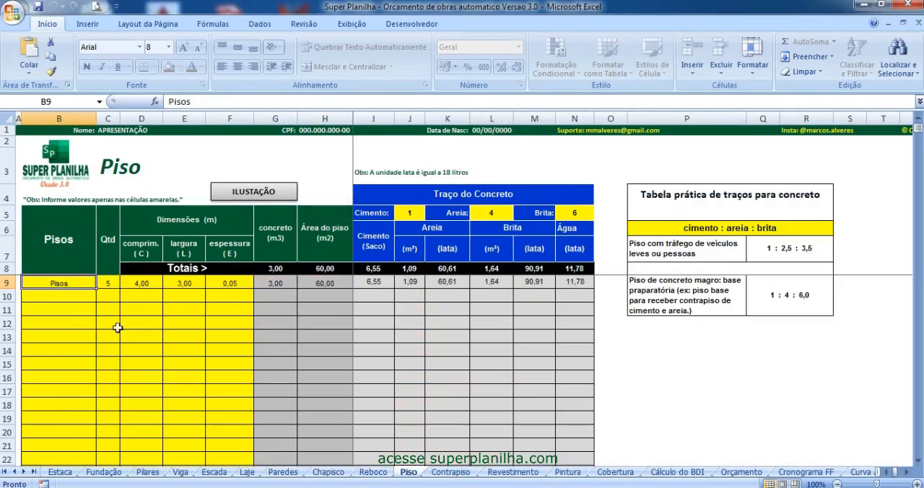
{"action": "left_click", "coordinate": [105, 285]}
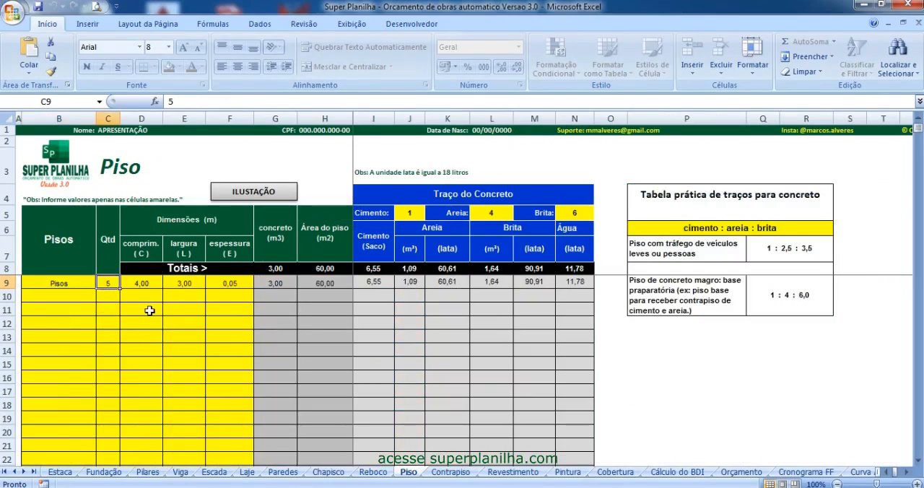
{"action": "type", "text": "1"}
{"action": "key", "text": "Tab"}
{"action": "key", "text": "Tab"}
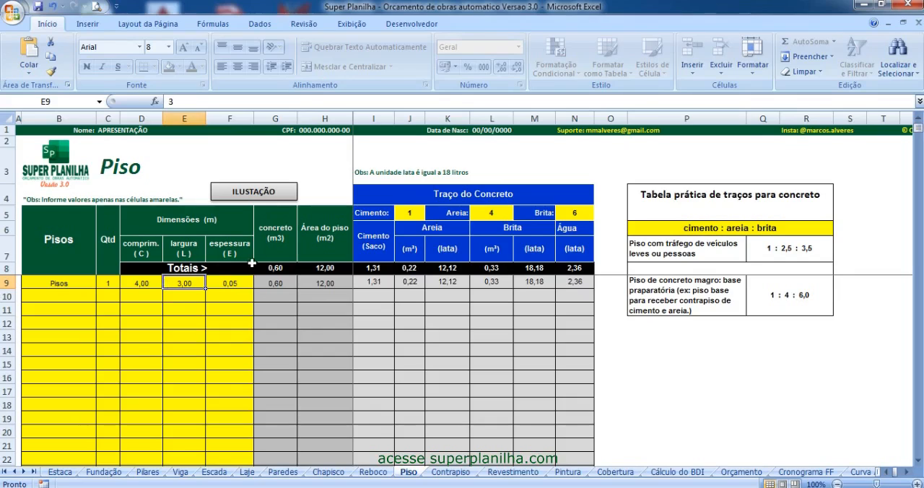
- View the floor illustration for its C, L and E dimensions and examine the cement proportion of the concrete mix
{"action": "left_click", "coordinate": [256, 195]}
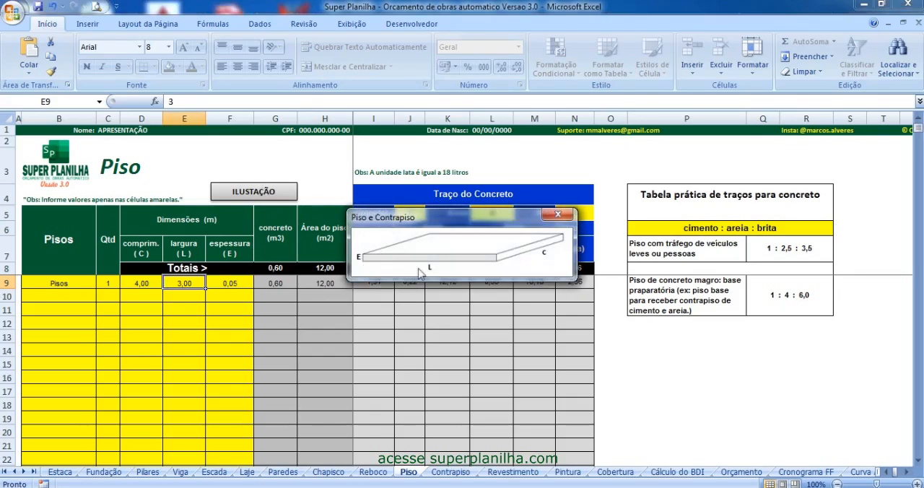
{"action": "left_click", "coordinate": [558, 214]}
{"action": "left_click", "coordinate": [417, 215]}
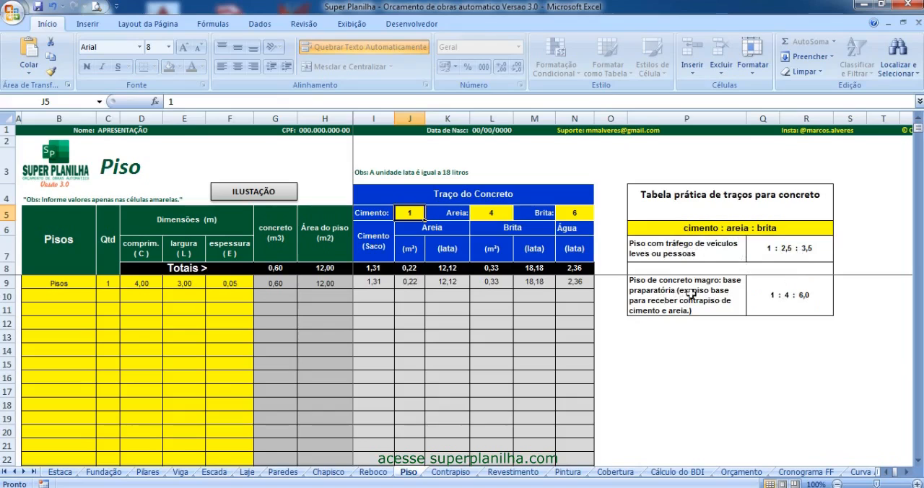
- Compare the Contrapiso sheet with the Piso sheet and examine the sand proportion of its mortar mix
{"action": "left_click", "coordinate": [452, 473]}
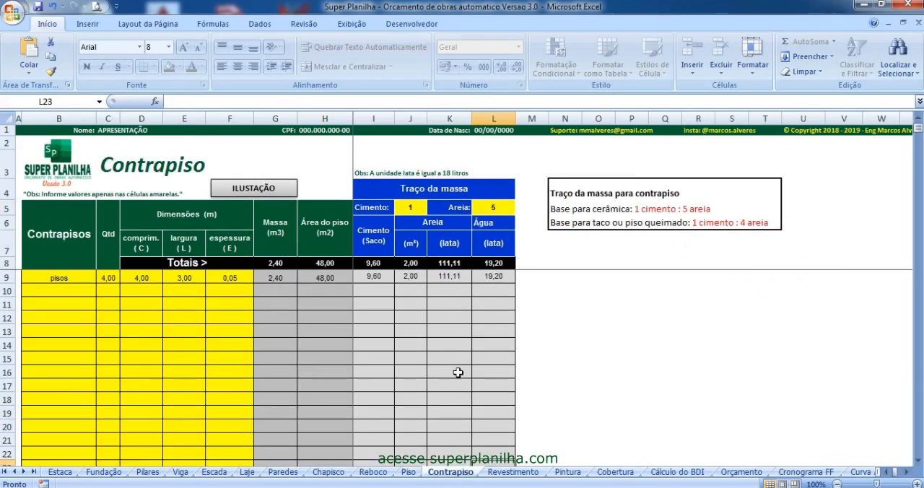
{"action": "left_click", "coordinate": [409, 473]}
{"action": "left_click", "coordinate": [449, 472]}
{"action": "left_click", "coordinate": [492, 210]}
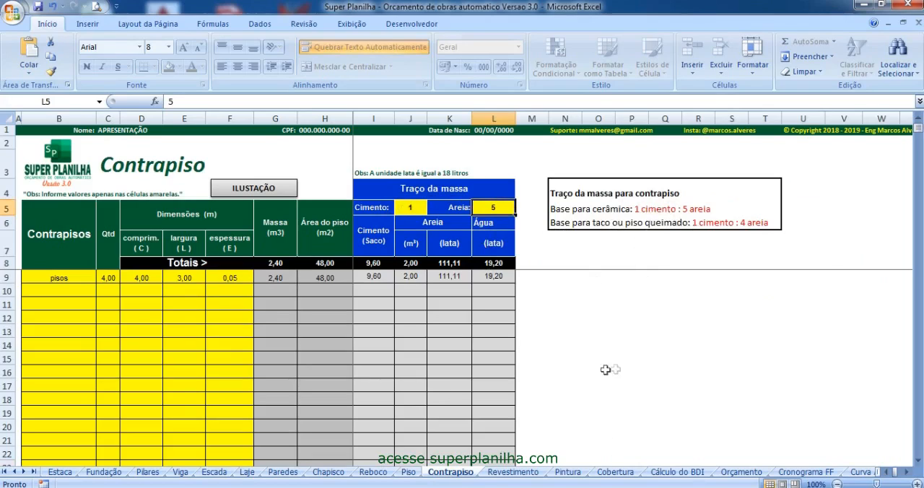
- On the Revestimento sheet, review the Piso entry's quantity and dimensions and view the illustration of the floor and ceramic tile dimensions
{"action": "key", "text": "ctrl+Page_Down"}
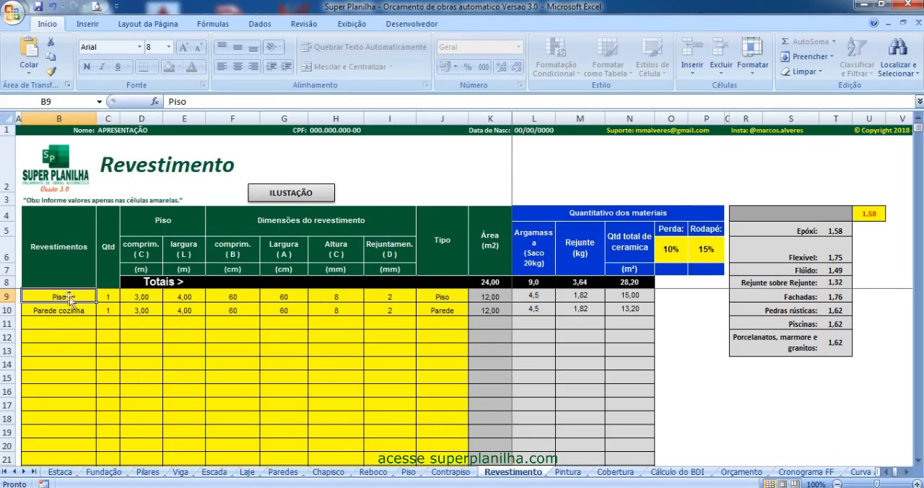
{"action": "left_click", "coordinate": [104, 299]}
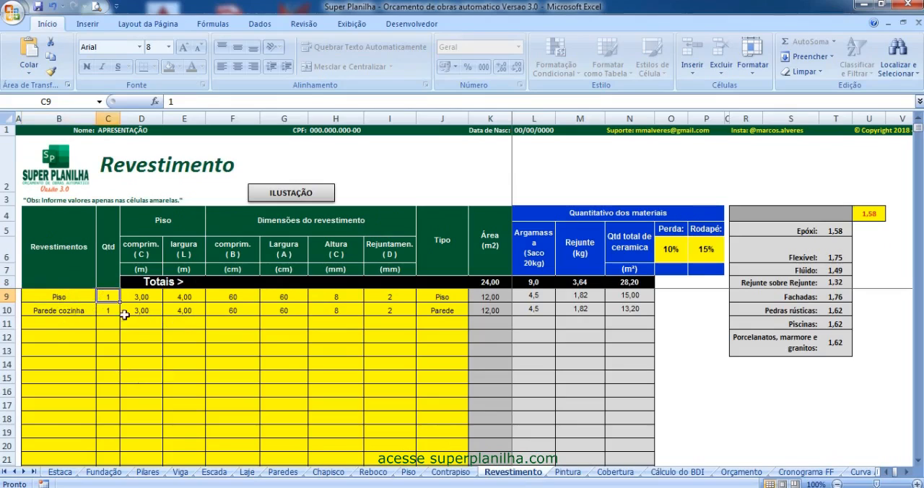
{"action": "left_click_drag", "start_coordinate": [137, 298], "coordinate": [179, 296]}
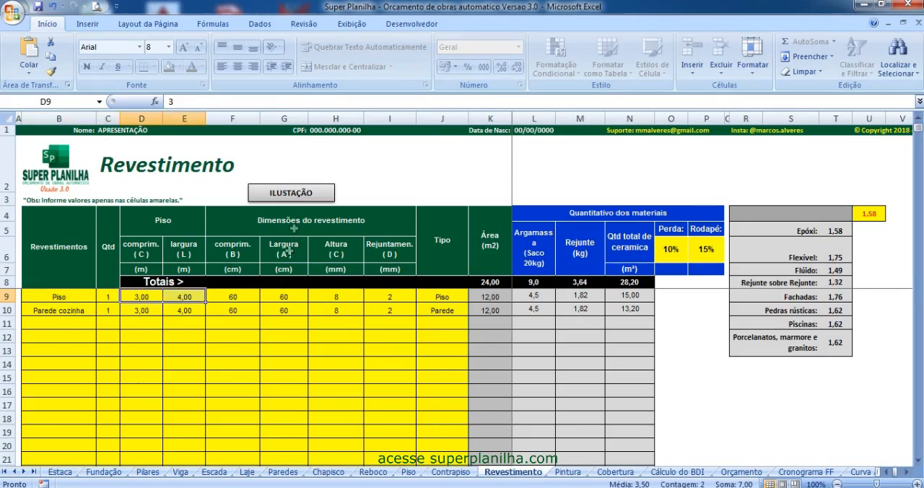
{"action": "left_click", "coordinate": [305, 195]}
{"action": "left_click_drag", "start_coordinate": [459, 154], "coordinate": [506, 153]}
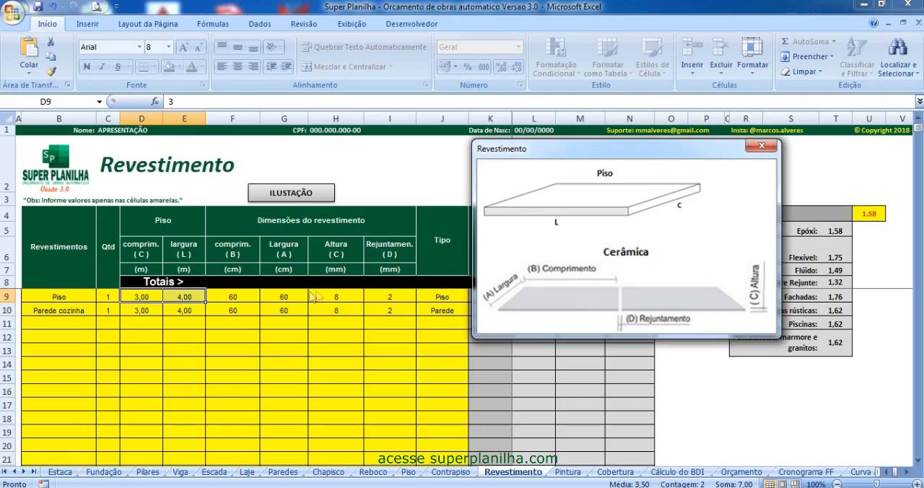
{"action": "left_click", "coordinate": [761, 146]}
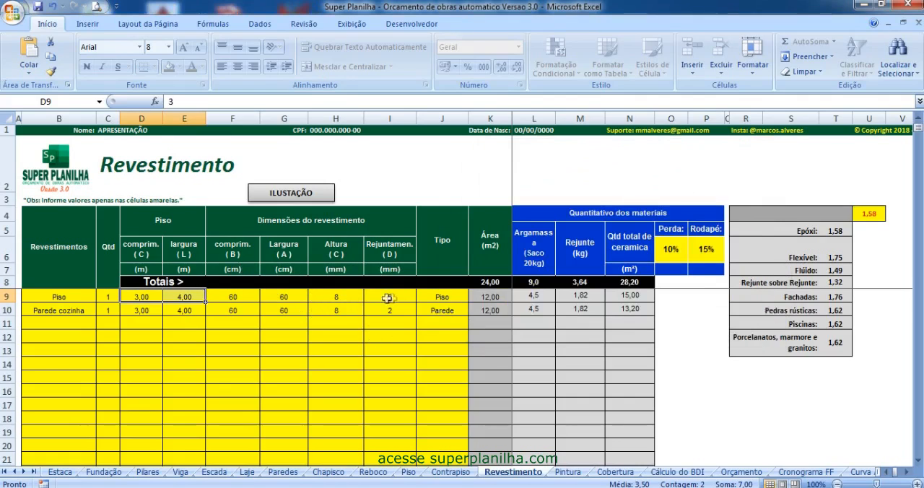
- Examine the covering type, the Perda and Rodapé percentages and the grout coefficient on the Revestimento sheet
{"action": "left_click", "coordinate": [462, 298]}
{"action": "left_click", "coordinate": [475, 298]}
{"action": "left_click", "coordinate": [475, 298]}
{"action": "left_click", "coordinate": [671, 250]}
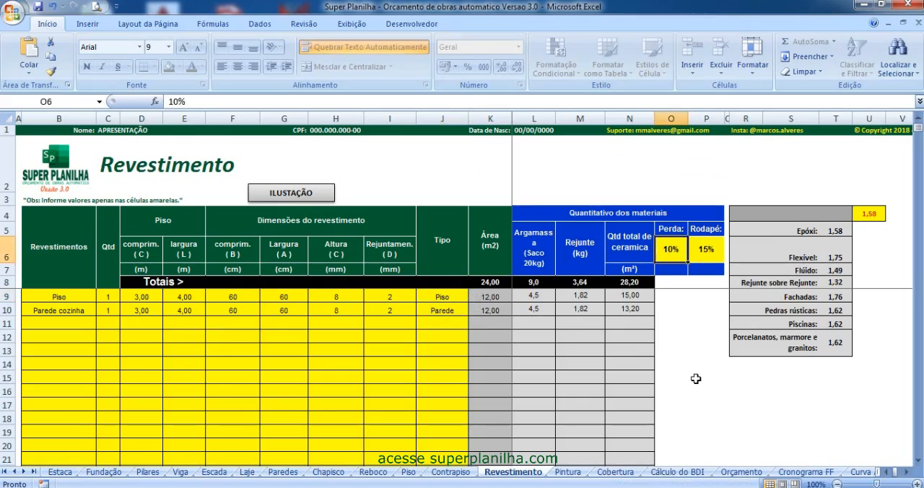
{"action": "left_click", "coordinate": [711, 252]}
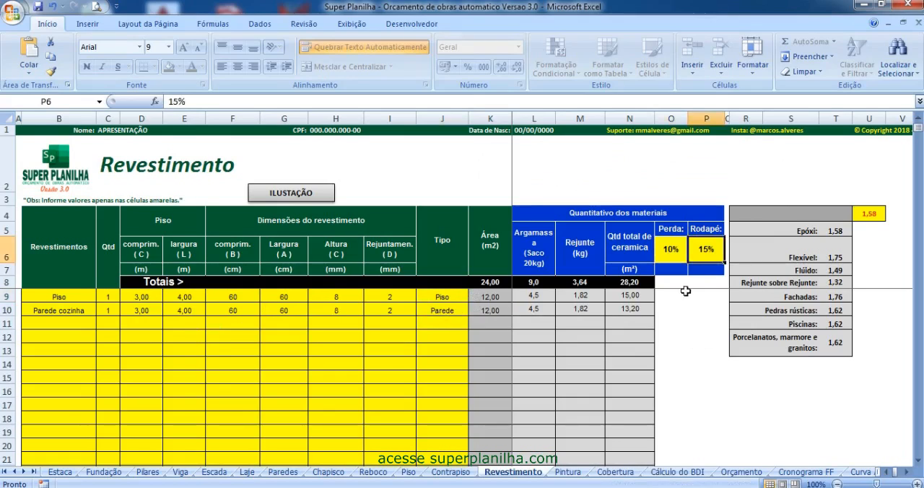
{"action": "left_click", "coordinate": [867, 214]}
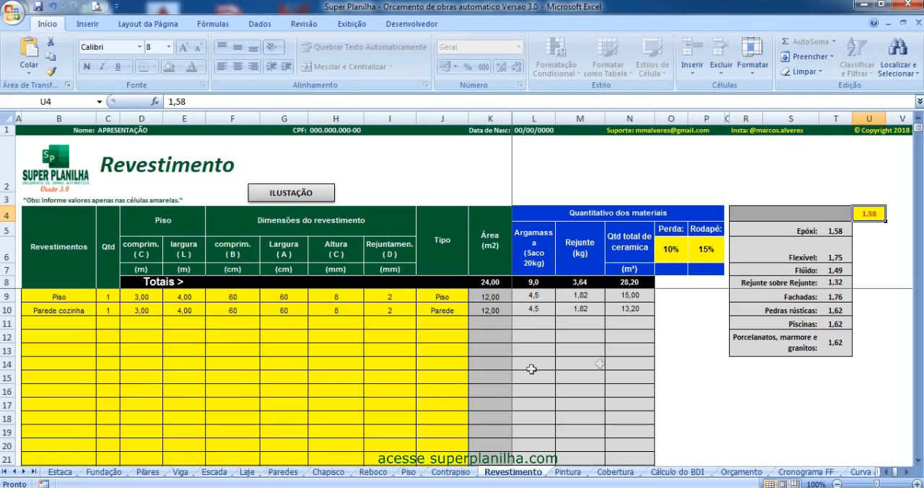
- On the Pintura sheet, review the painted side and wall quantities and view the illustration of ceiling, wall, door and window dimensions
{"action": "left_click", "coordinate": [570, 474]}
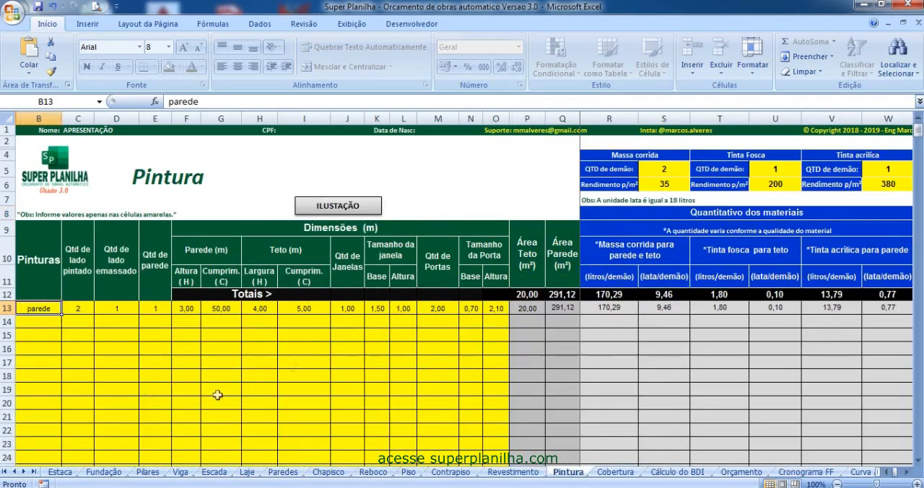
{"action": "left_click", "coordinate": [347, 360]}
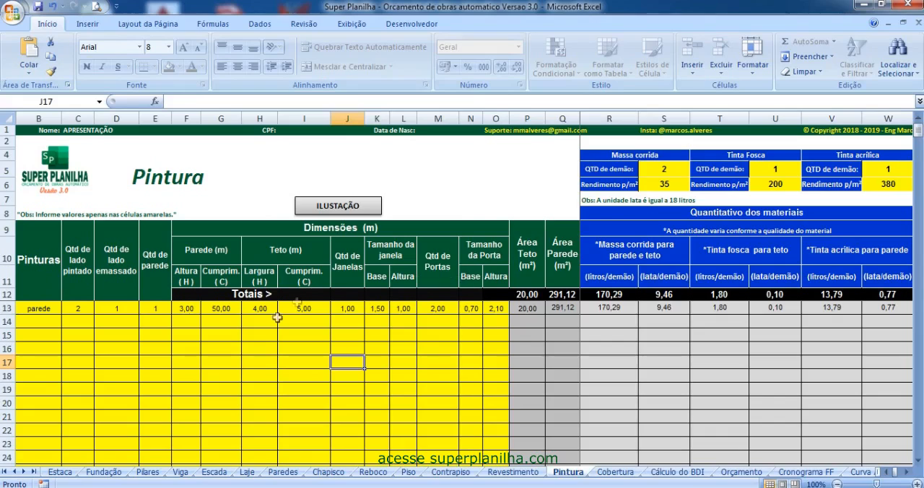
{"action": "left_click", "coordinate": [75, 308]}
{"action": "left_click", "coordinate": [358, 207]}
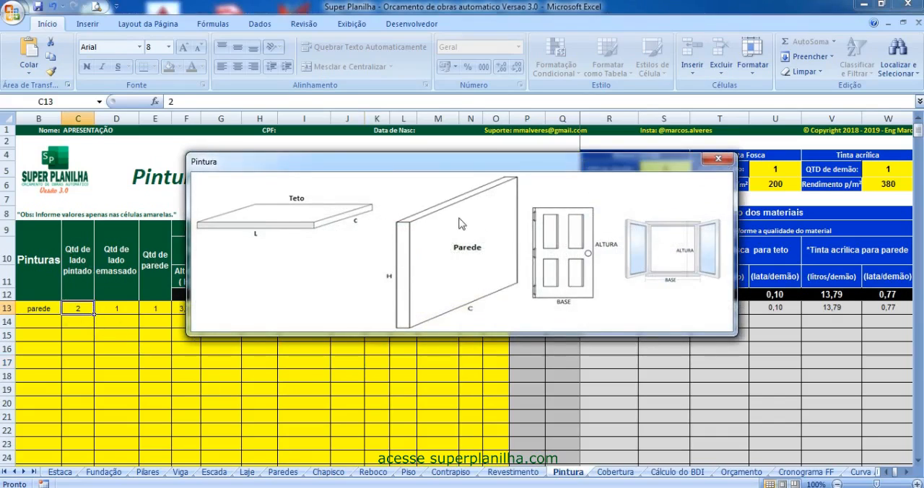
{"action": "left_click_drag", "start_coordinate": [397, 162], "coordinate": [465, 122]}
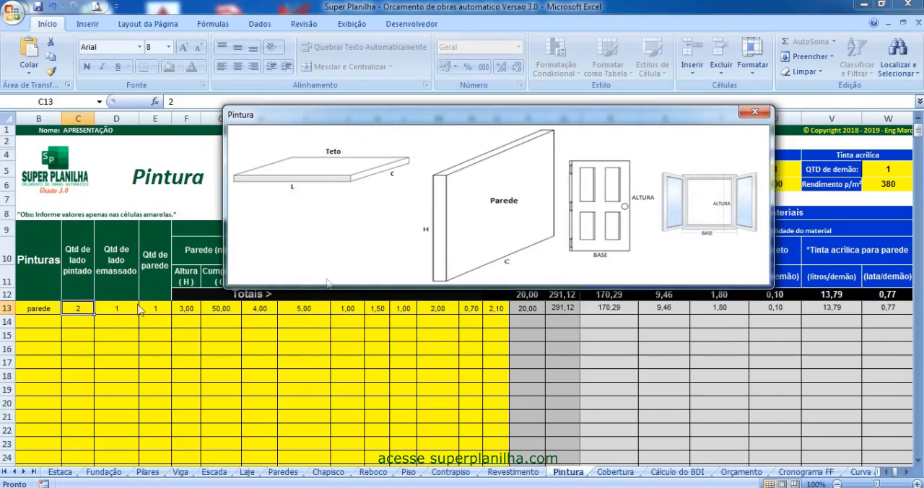
{"action": "left_click", "coordinate": [754, 112]}
{"action": "left_click", "coordinate": [159, 316]}
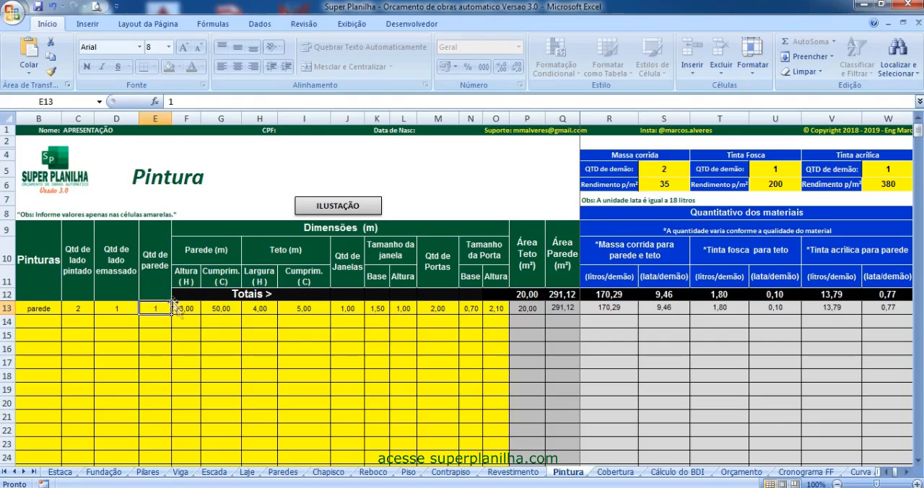
- On the Pintura sheet, set the number of coats to 2 for both Tinta Fosca and Tinta acrílica
{"action": "left_click", "coordinate": [669, 169]}
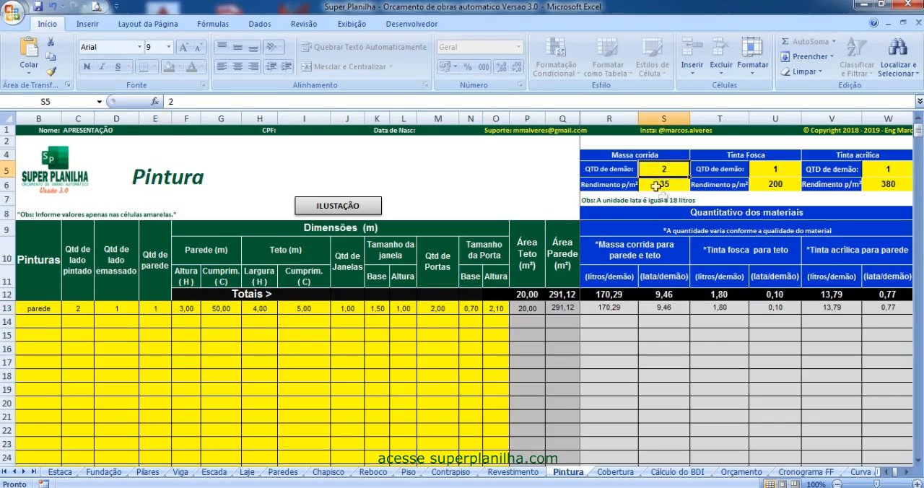
{"action": "left_click", "coordinate": [661, 187]}
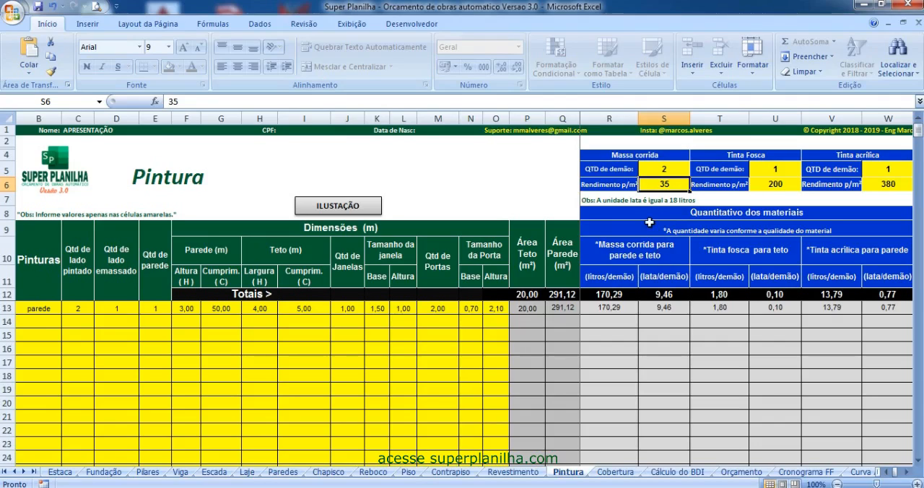
{"action": "left_click", "coordinate": [785, 170]}
{"action": "type", "text": "2"}
{"action": "key", "text": "Return"}
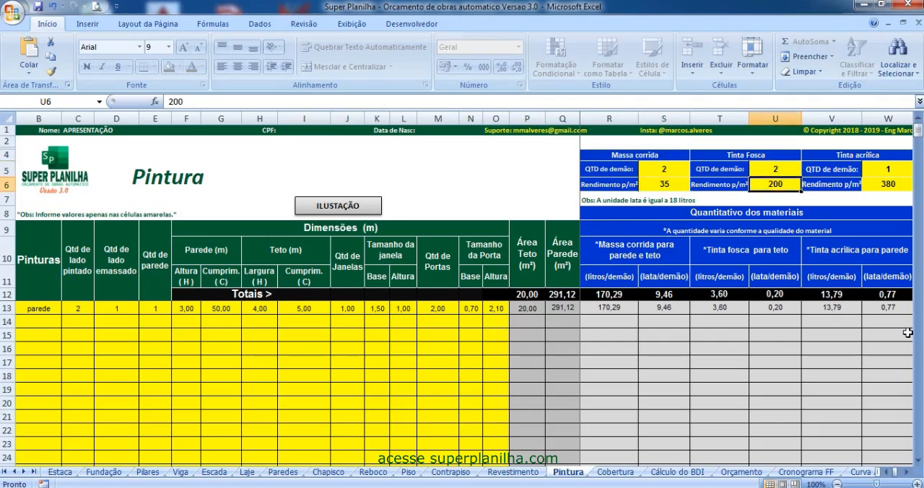
{"action": "left_click", "coordinate": [873, 170]}
{"action": "type", "text": "2"}
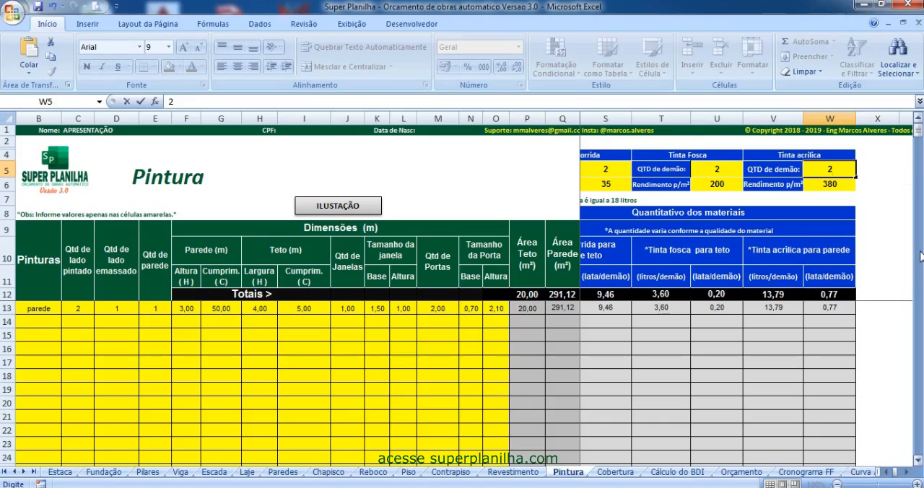
{"action": "key", "text": "Return"}
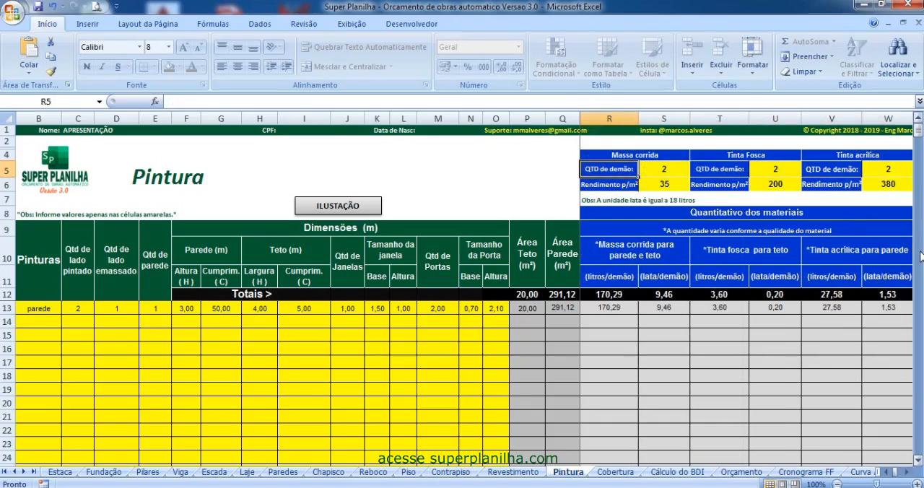
{"action": "left_click", "coordinate": [874, 185]}
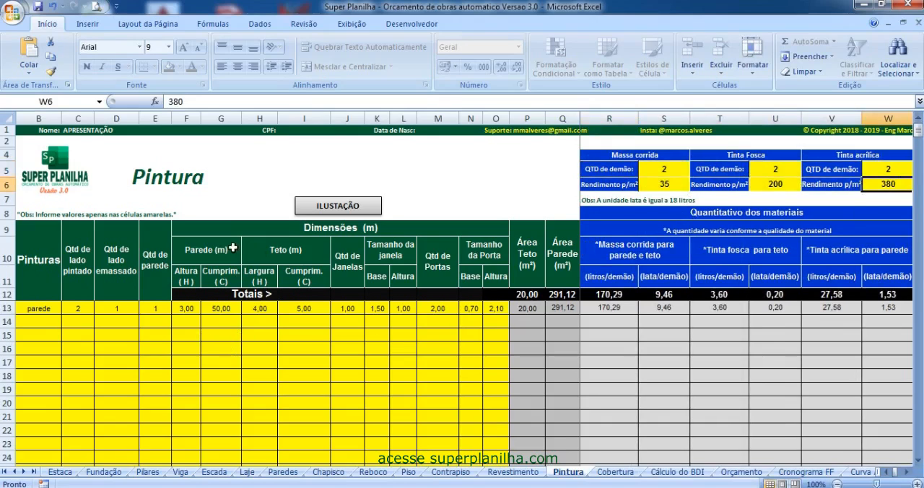
- On the Cobertura sheet, review the cobertura entry and view the illustration of roof dimensions, slopes and tile types
{"action": "left_click", "coordinate": [615, 471]}
{"action": "left_click", "coordinate": [78, 317]}
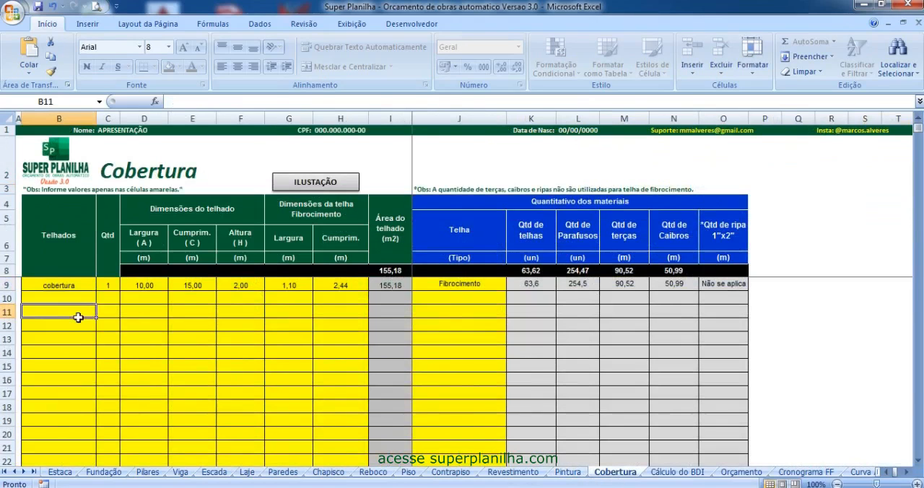
{"action": "left_click", "coordinate": [69, 282]}
{"action": "left_click", "coordinate": [112, 284]}
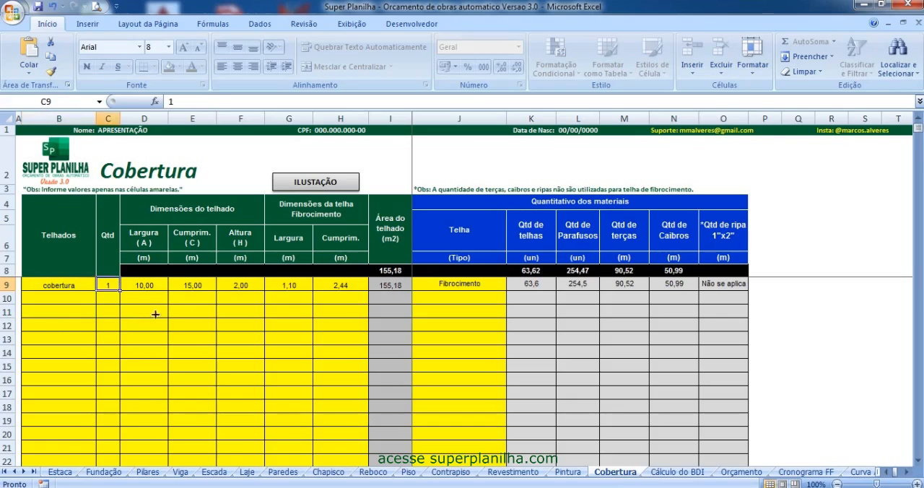
{"action": "left_click", "coordinate": [325, 183]}
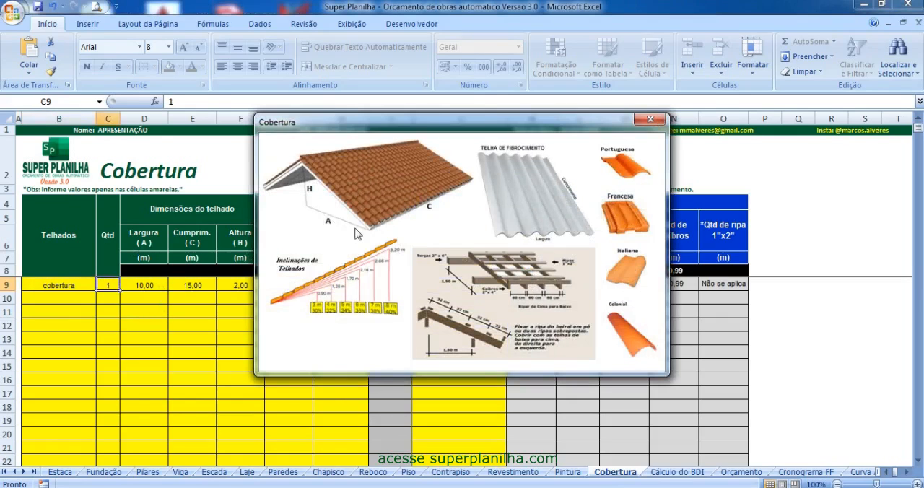
{"action": "left_click_drag", "start_coordinate": [496, 131], "coordinate": [588, 115]}
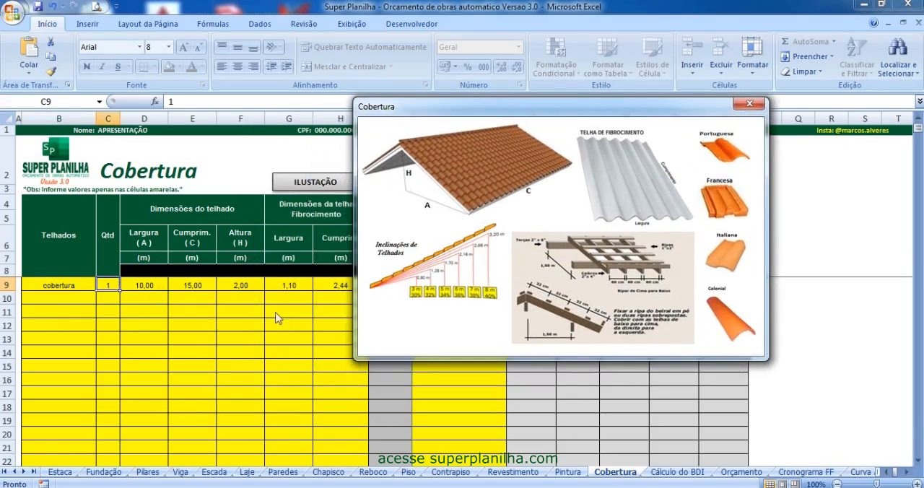
{"action": "left_click_drag", "start_coordinate": [401, 106], "coordinate": [633, 141]}
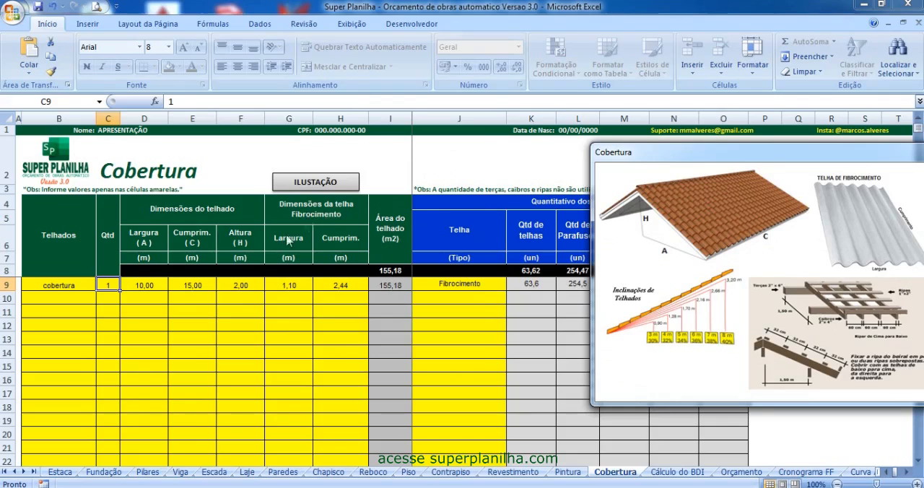
{"action": "left_click_drag", "start_coordinate": [730, 152], "coordinate": [574, 138]}
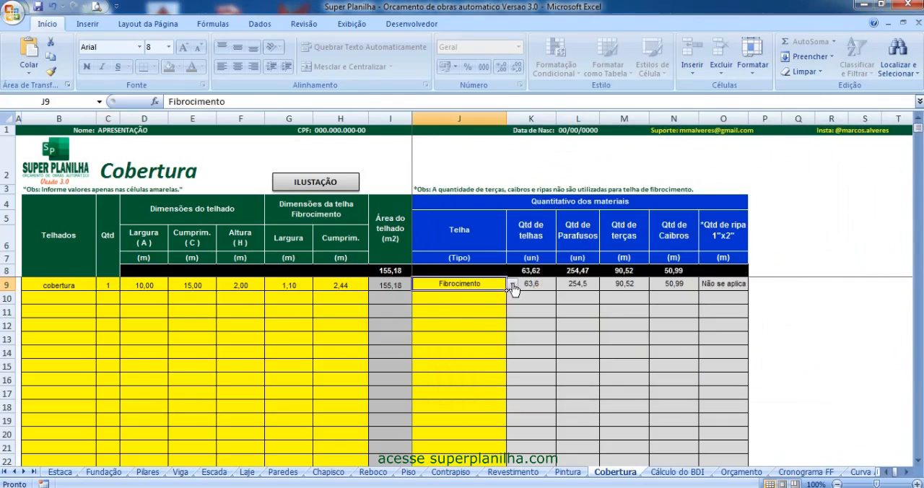
- Try the Colonial and Francesa ou Portuguesa tile types for the cobertura entry and return it to Fibrocimento
{"action": "left_click", "coordinate": [513, 284]}
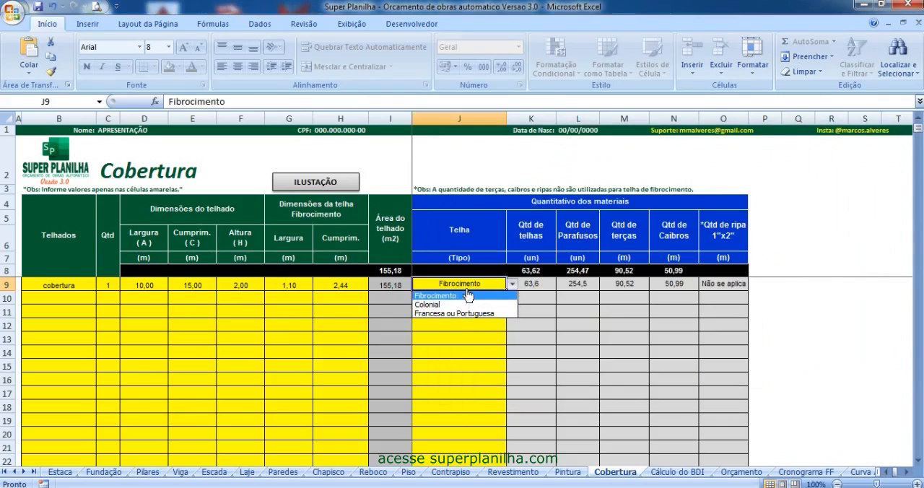
{"action": "left_click", "coordinate": [451, 305]}
{"action": "left_click", "coordinate": [512, 284]}
{"action": "left_click", "coordinate": [462, 314]}
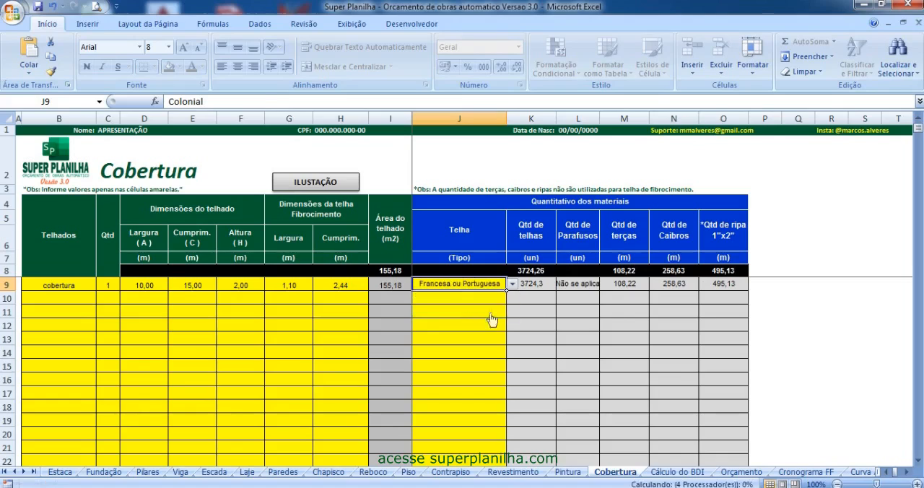
{"action": "left_click", "coordinate": [513, 285]}
{"action": "left_click", "coordinate": [459, 303]}
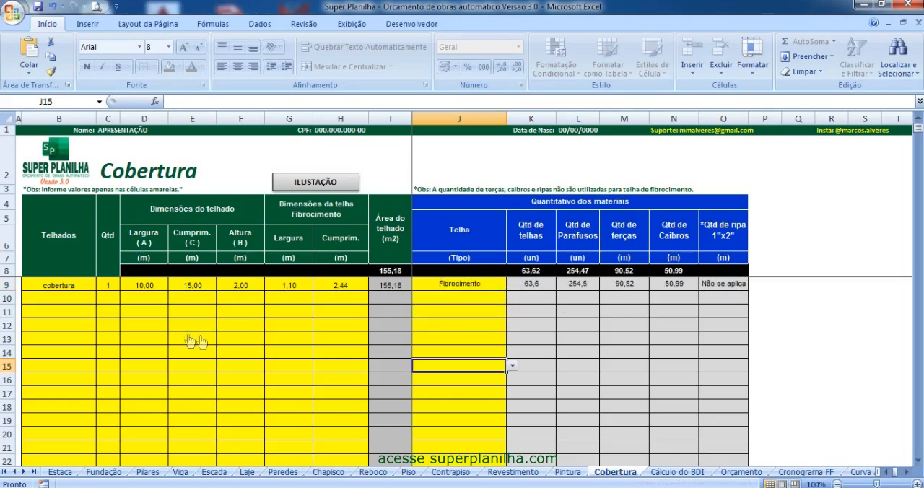
{"action": "left_click", "coordinate": [187, 334]}
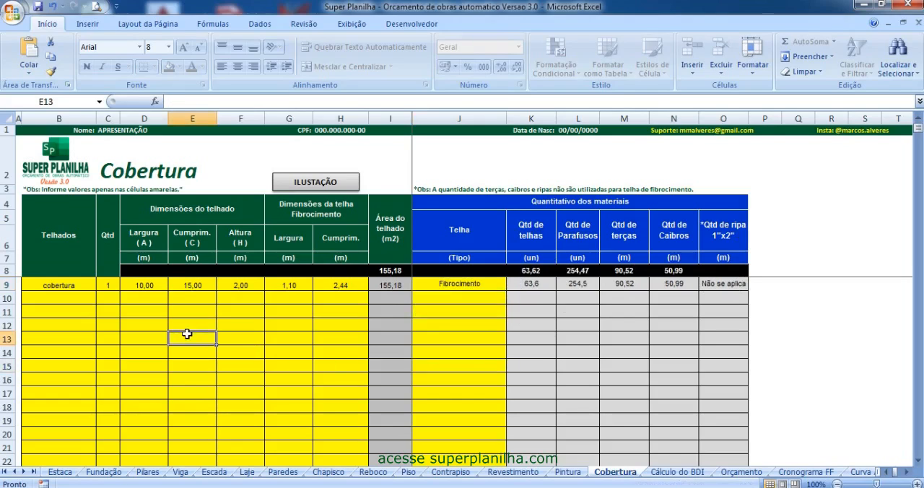
- On the Cálculo do BDI sheet, examine the indirect expense rates for central administration, insurance, risks and financial expenses
{"action": "left_click", "coordinate": [698, 473]}
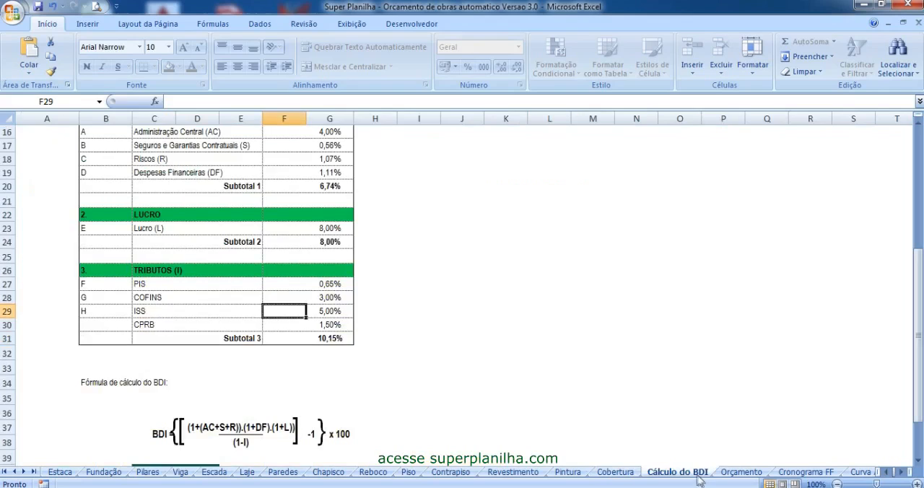
{"action": "scroll", "coordinate": [243, 324], "scroll_direction": "up", "scroll_amount": 4}
{"action": "scroll", "coordinate": [281, 315], "scroll_direction": "down", "scroll_amount": 3}
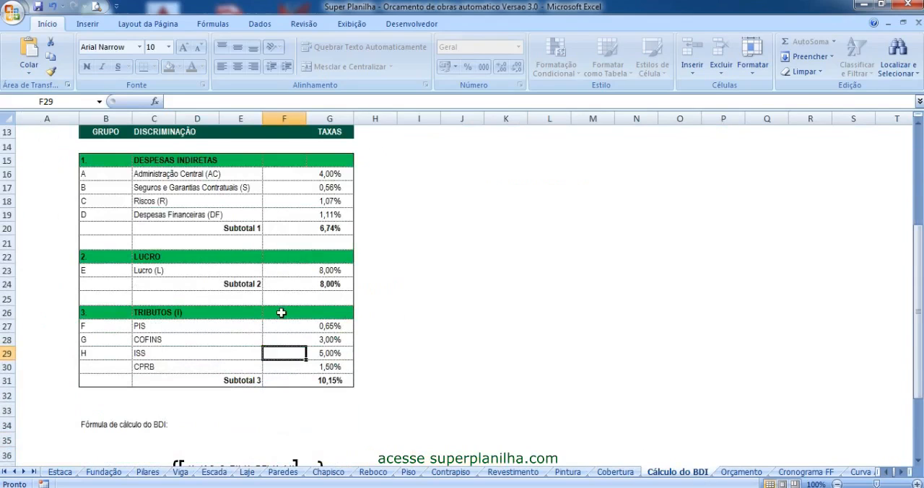
{"action": "scroll", "coordinate": [413, 183], "scroll_direction": "up", "scroll_amount": 1}
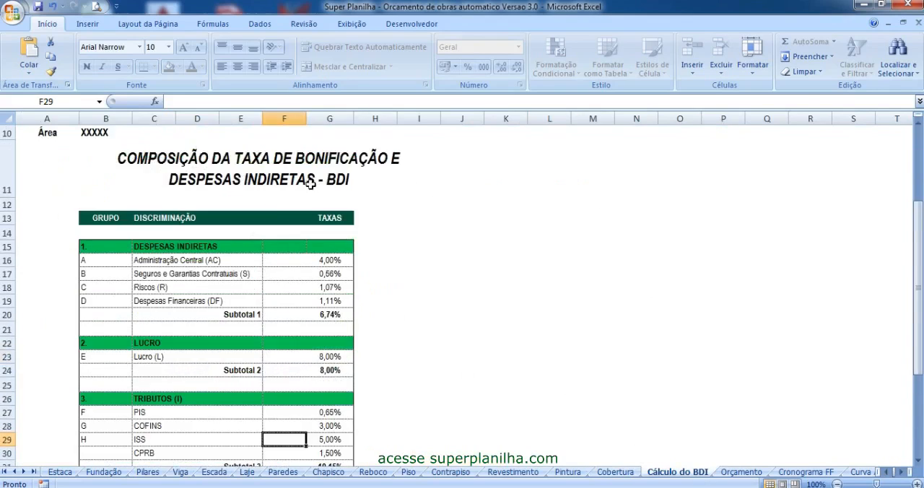
{"action": "left_click", "coordinate": [335, 261]}
{"action": "left_click", "coordinate": [343, 275]}
{"action": "left_click", "coordinate": [341, 289]}
{"action": "left_click", "coordinate": [339, 302]}
- Examine the profit rate and the PIS, COFINS, ISS and CPRB taxes in the BDI composition
{"action": "scroll", "coordinate": [334, 273], "scroll_direction": "down", "scroll_amount": 2}
{"action": "left_click", "coordinate": [335, 229]}
{"action": "left_click_drag", "start_coordinate": [171, 286], "coordinate": [160, 325]}
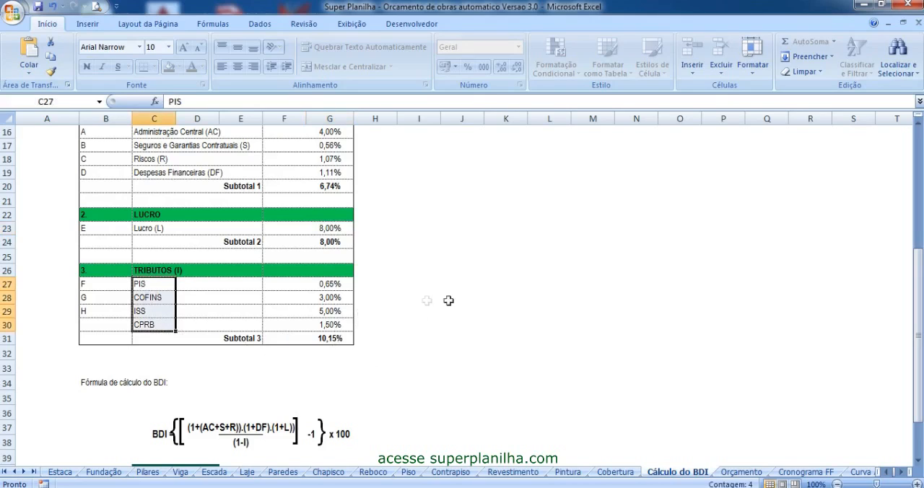
- Examine the tax subtotal, the BDI calculation formula and the resulting BDI cell
{"action": "scroll", "coordinate": [449, 300], "scroll_direction": "down", "scroll_amount": 1}
{"action": "left_click_drag", "start_coordinate": [335, 242], "coordinate": [346, 287]}
{"action": "scroll", "coordinate": [346, 288], "scroll_direction": "down", "scroll_amount": 2}
{"action": "left_click", "coordinate": [200, 357]}
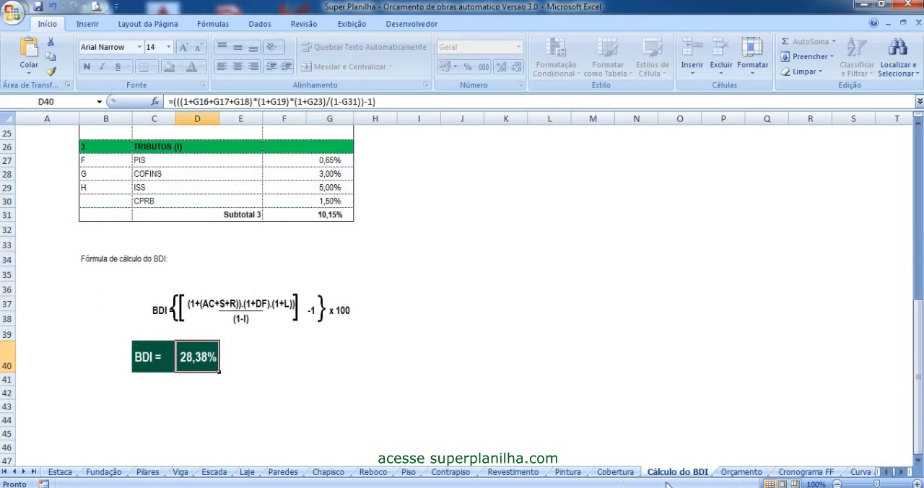
- Open the Orçamento sheet and look over the budget header and the preliminary services items
{"action": "left_click", "coordinate": [742, 471]}
{"action": "scroll", "coordinate": [431, 339], "scroll_direction": "down", "scroll_amount": 10}
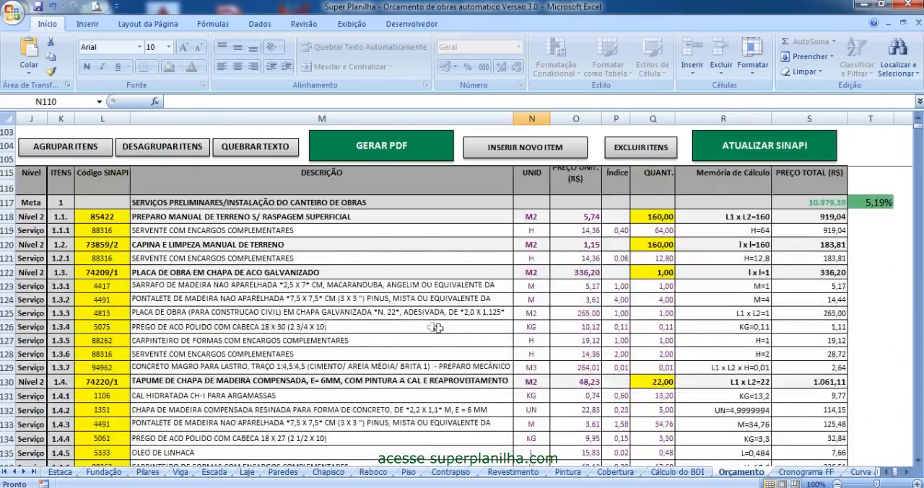
{"action": "scroll", "coordinate": [431, 339], "scroll_direction": "up", "scroll_amount": 11}
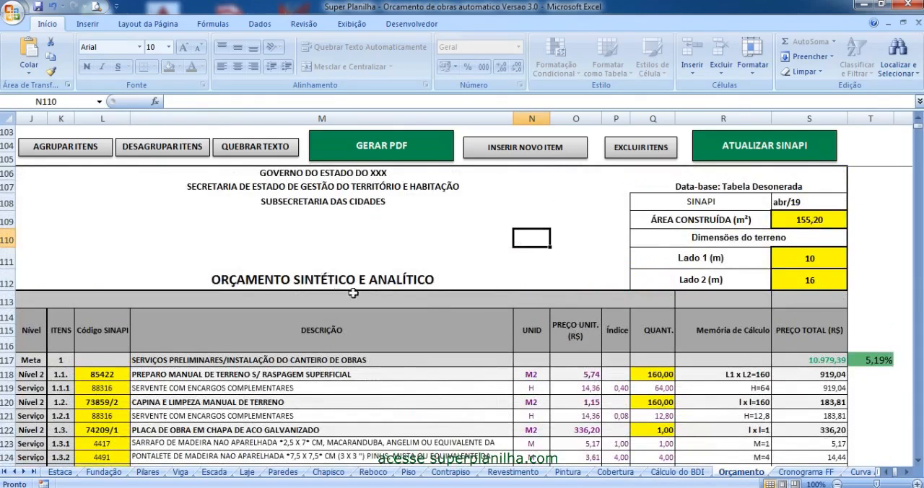
{"action": "scroll", "coordinate": [354, 292], "scroll_direction": "down", "scroll_amount": 1}
{"action": "scroll", "coordinate": [357, 296], "scroll_direction": "down", "scroll_amount": 1}
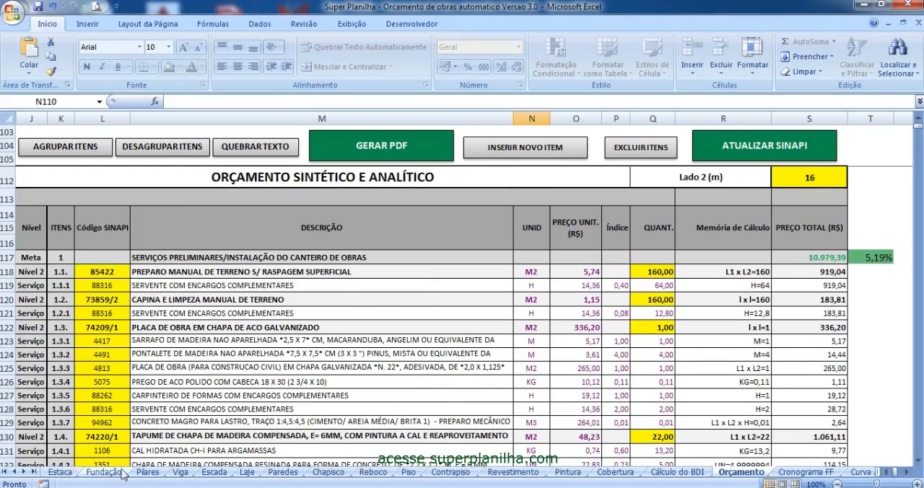
- Check how the quantities of items 1.1 and 1.2 derive from the Lado 1 and Lado 2 land dimensions
{"action": "left_click", "coordinate": [660, 273]}
{"action": "left_click", "coordinate": [654, 300]}
{"action": "scroll", "coordinate": [502, 339], "scroll_direction": "up", "scroll_amount": 1}
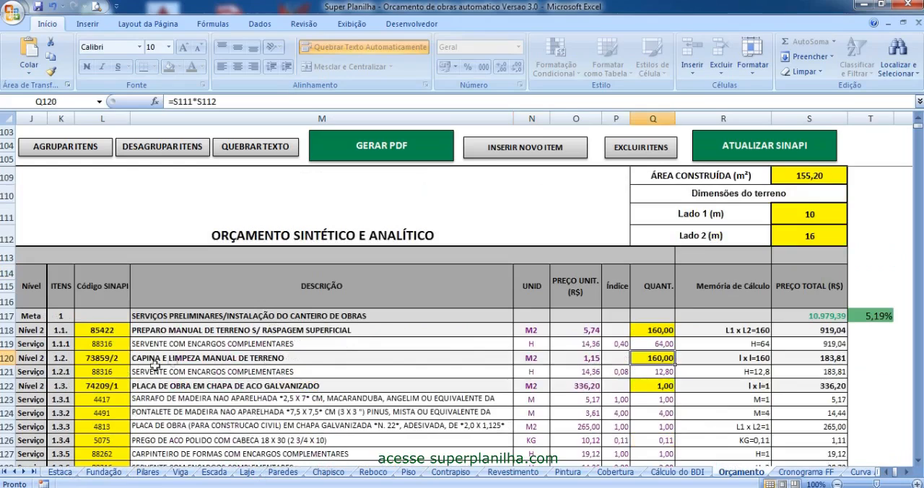
{"action": "left_click", "coordinate": [667, 331]}
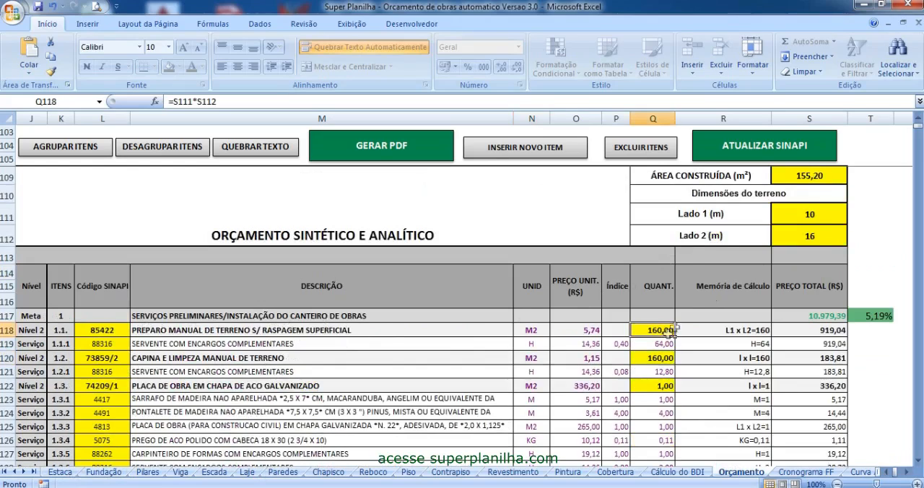
{"action": "left_click", "coordinate": [794, 214]}
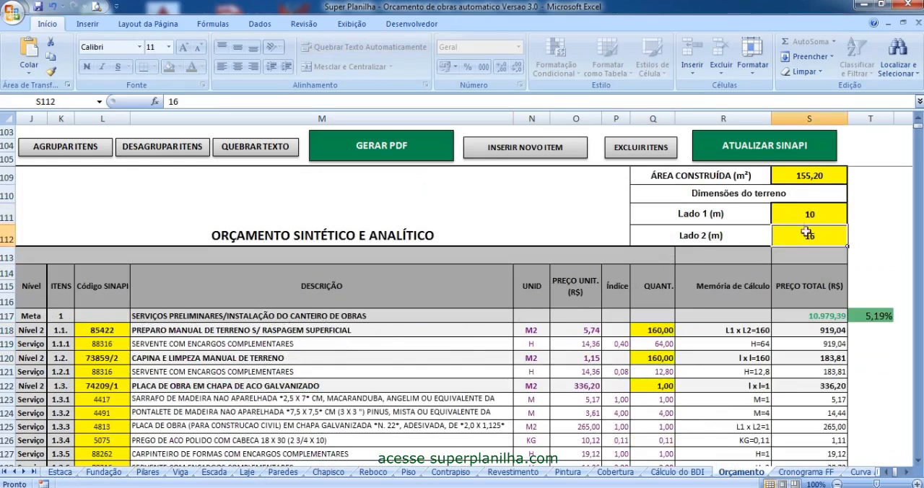
{"action": "left_click", "coordinate": [810, 235]}
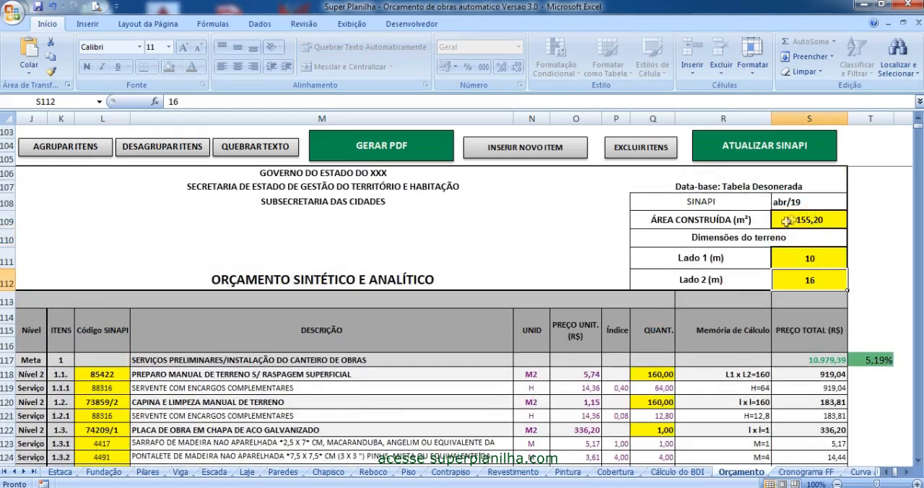
{"action": "left_click", "coordinate": [807, 218]}
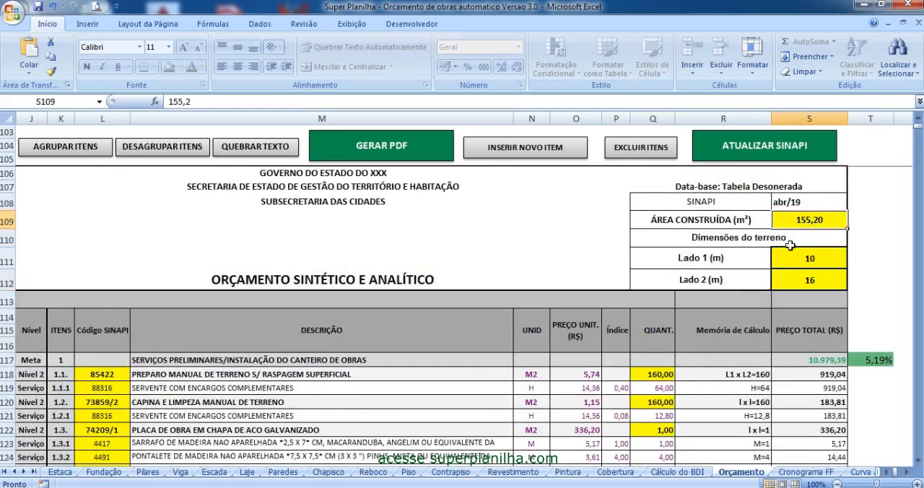
{"action": "scroll", "coordinate": [530, 235], "scroll_direction": "down", "scroll_amount": 3}
{"action": "left_click", "coordinate": [654, 218]}
{"action": "left_click", "coordinate": [656, 246]}
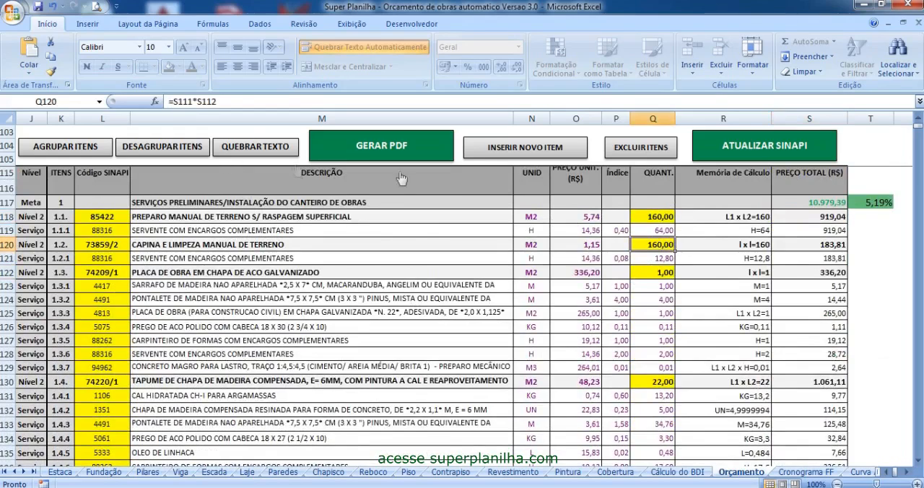
{"action": "left_click", "coordinate": [661, 216]}
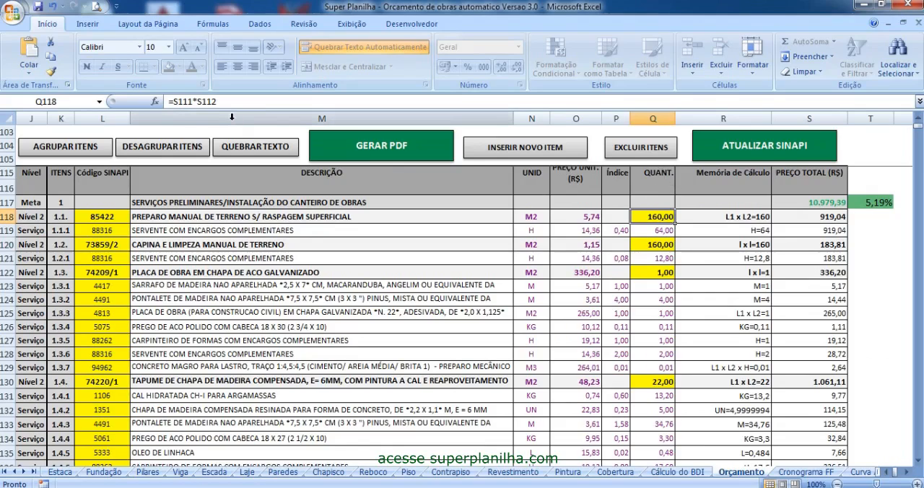
- Set the quantity of item 1.3, the galvanized steel construction sign, to 1,5 m²
{"action": "left_click", "coordinate": [664, 274]}
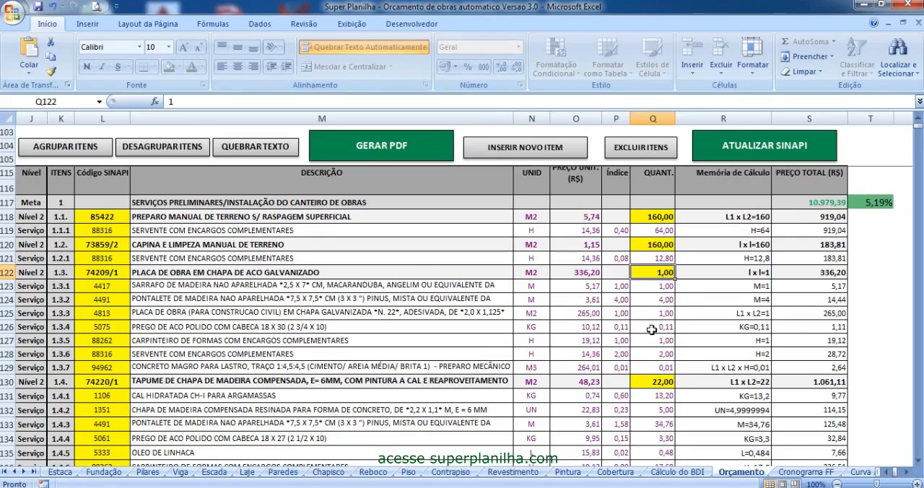
{"action": "left_click", "coordinate": [533, 273]}
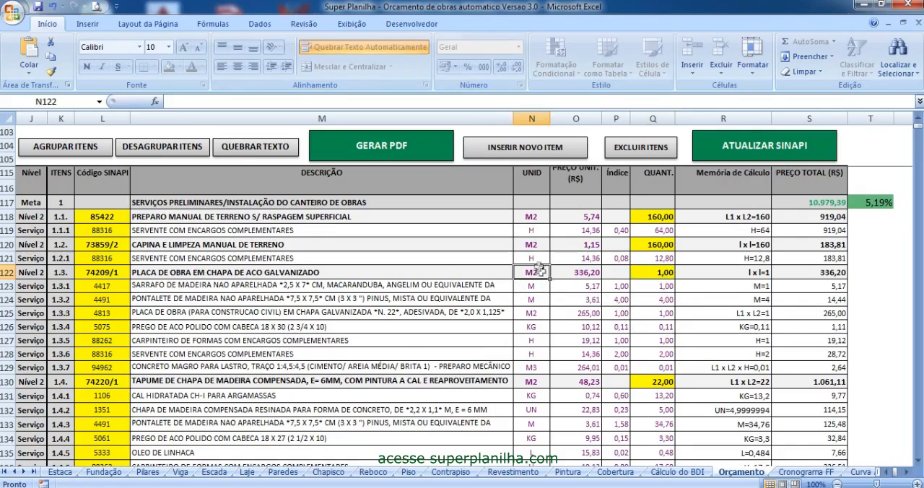
{"action": "left_click", "coordinate": [654, 274]}
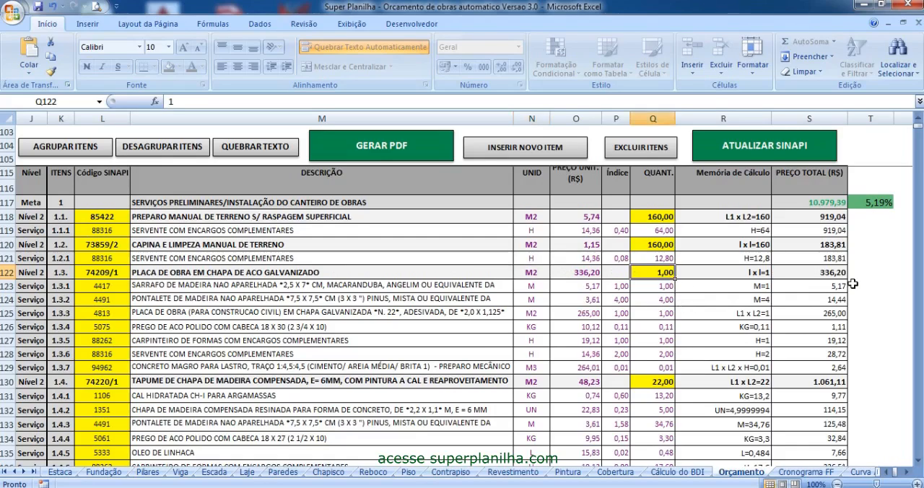
{"action": "type", "text": "1,5"}
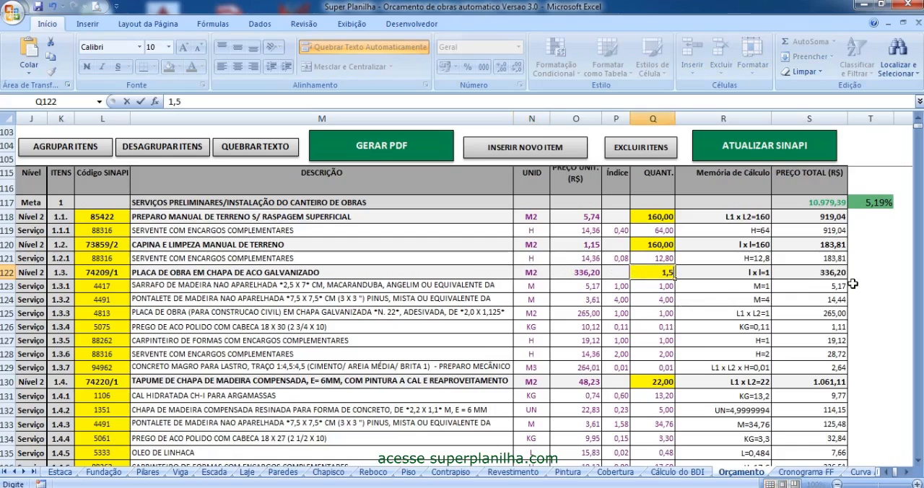
{"action": "key", "text": "Return"}
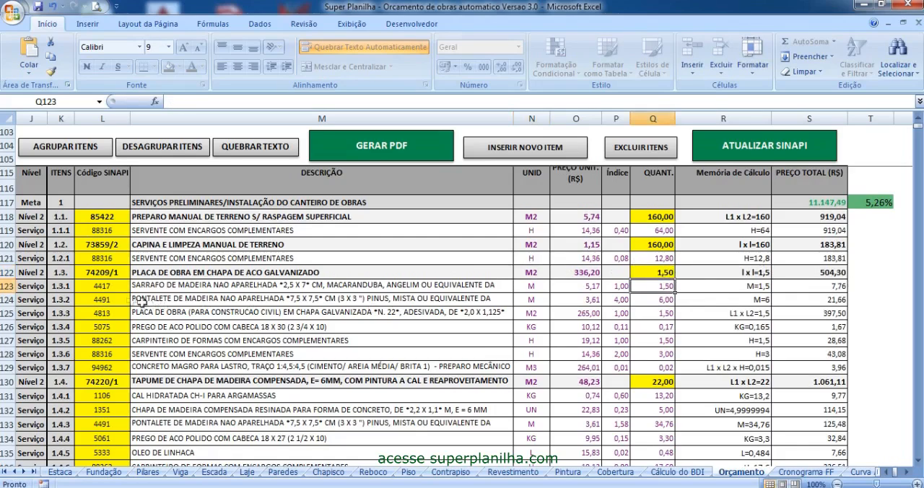
- Examine the SINAPI code of item 1.3 and the materials and labour that make up its composition
{"action": "left_click_drag", "start_coordinate": [93, 285], "coordinate": [96, 368]}
{"action": "left_click", "coordinate": [115, 271]}
{"action": "left_click_drag", "start_coordinate": [130, 272], "coordinate": [280, 268]}
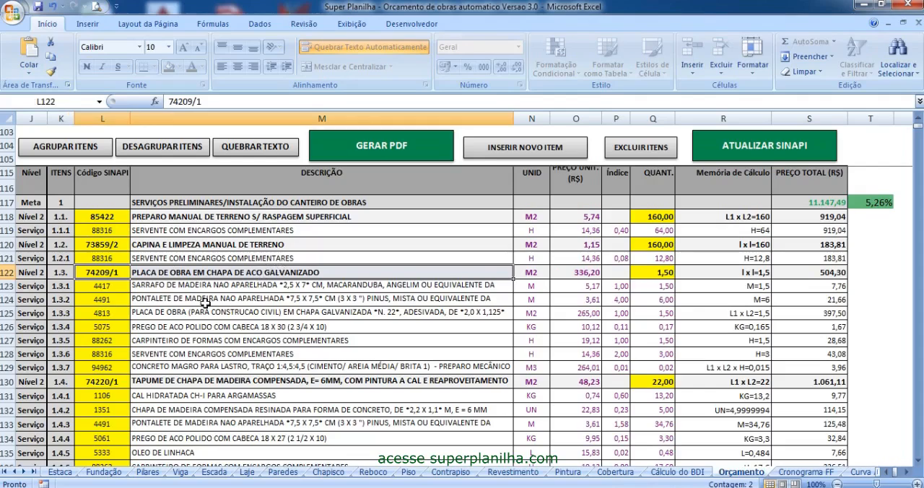
{"action": "left_click", "coordinate": [151, 287]}
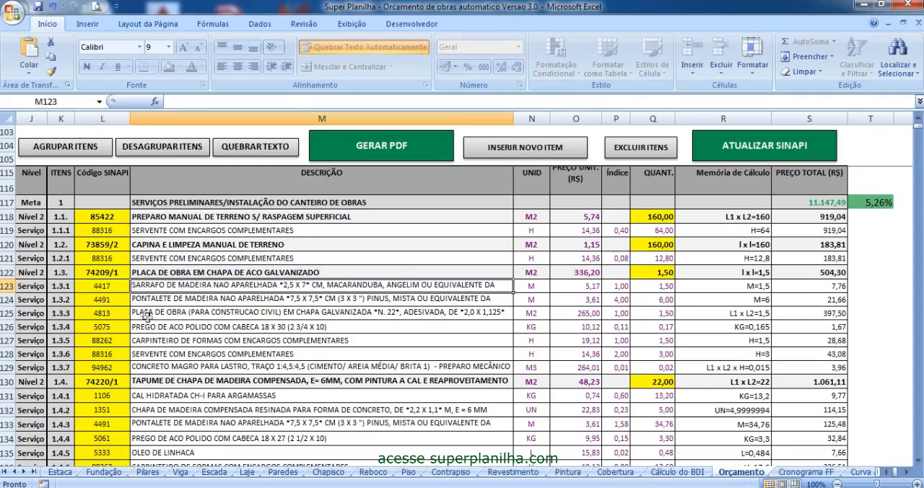
{"action": "left_click", "coordinate": [168, 302]}
{"action": "left_click", "coordinate": [176, 315]}
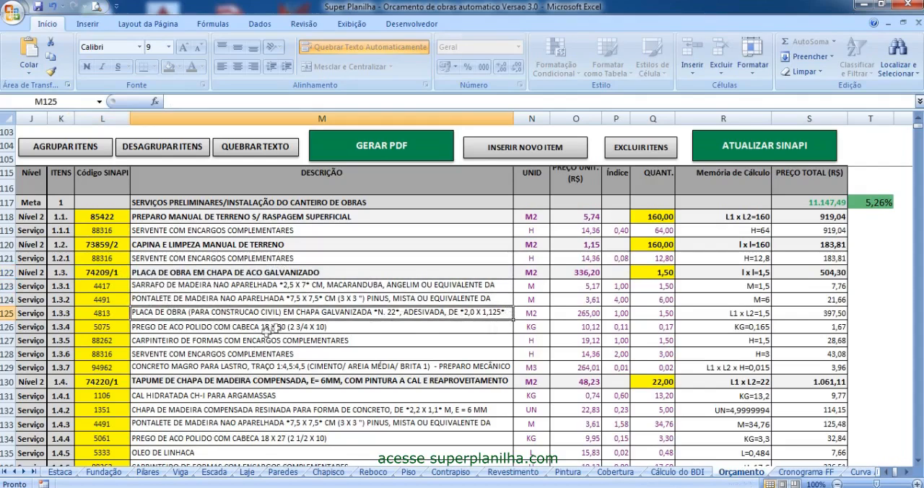
{"action": "left_click", "coordinate": [175, 330]}
{"action": "left_click", "coordinate": [158, 343]}
{"action": "left_click", "coordinate": [159, 355]}
{"action": "left_click_drag", "start_coordinate": [176, 367], "coordinate": [179, 288]}
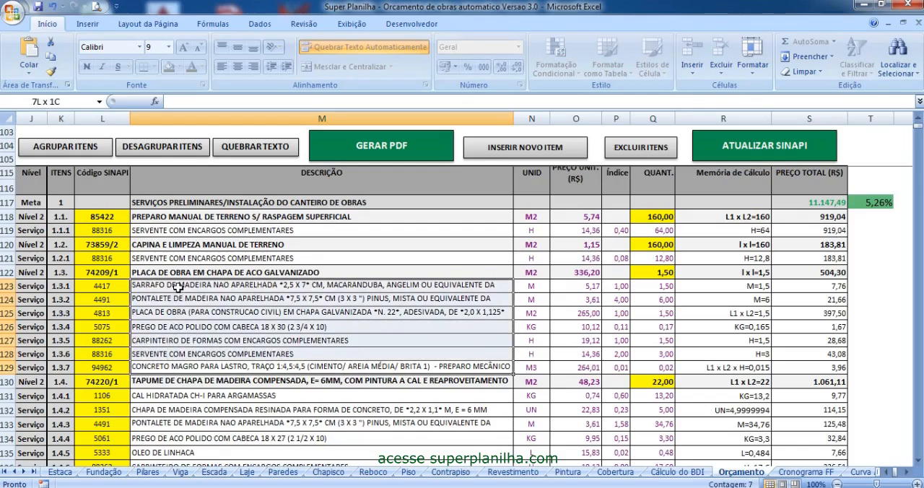
{"action": "left_click_drag", "start_coordinate": [121, 275], "coordinate": [751, 272]}
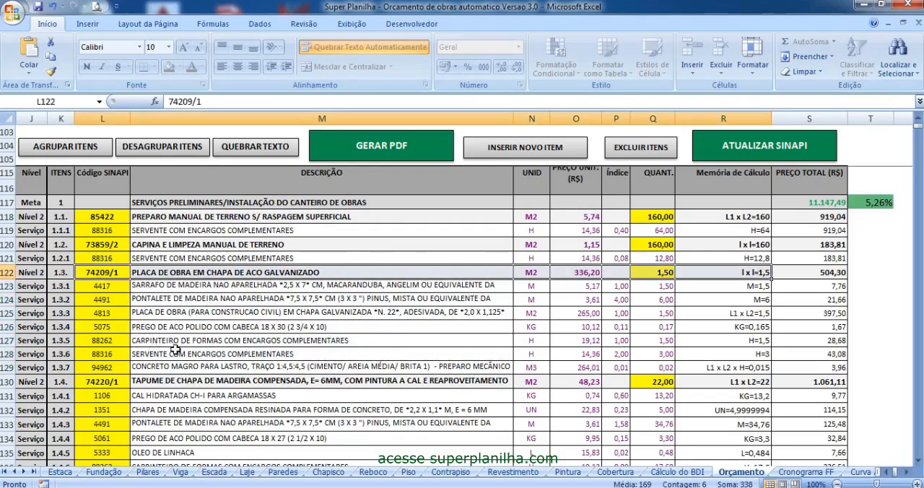
- Review the unit and quantity of item 1.4, the plywood site fencing
{"action": "left_click", "coordinate": [660, 381]}
{"action": "scroll", "coordinate": [677, 431], "scroll_direction": "down", "scroll_amount": 1}
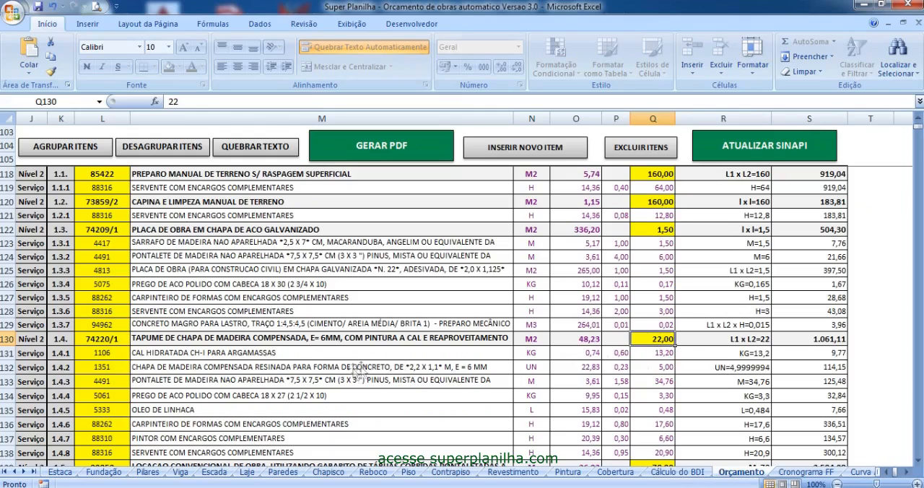
{"action": "left_click", "coordinate": [541, 339]}
{"action": "scroll", "coordinate": [662, 348], "scroll_direction": "down", "scroll_amount": 1}
{"action": "left_click", "coordinate": [657, 304]}
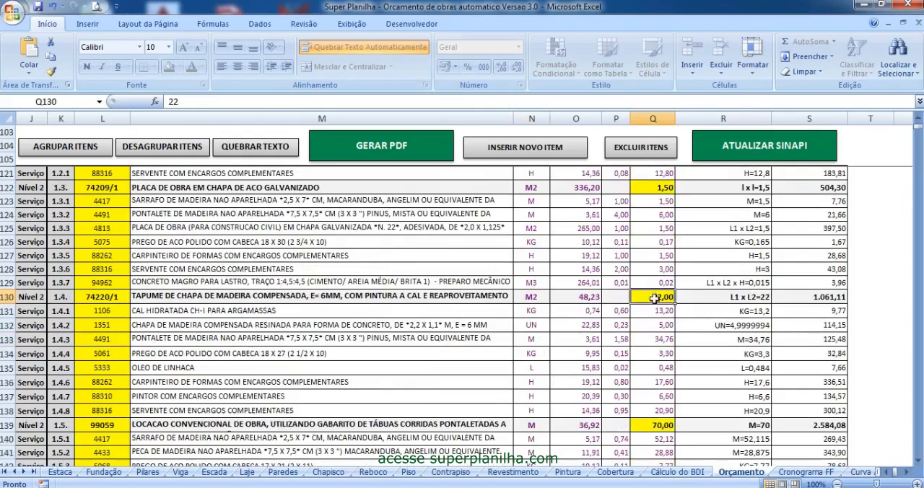
{"action": "scroll", "coordinate": [660, 317], "scroll_direction": "down", "scroll_amount": 2}
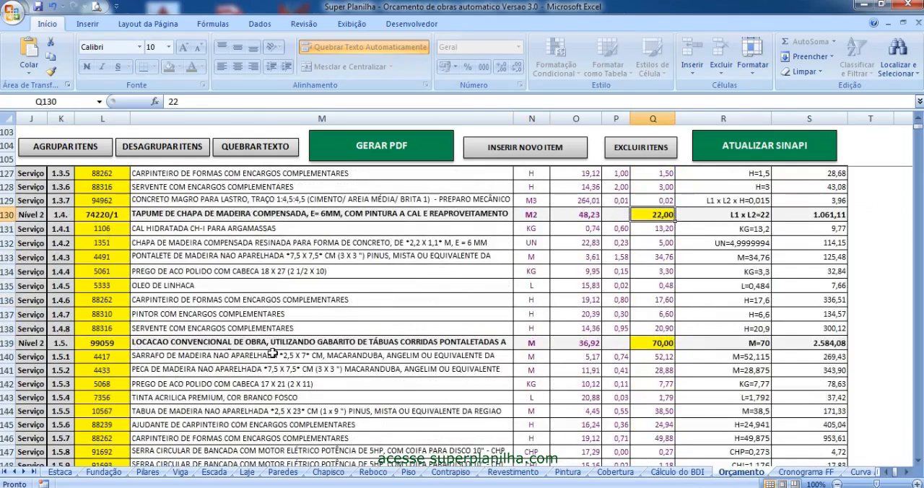
- Review the unit and quantity of item 1.5 and the quantity of item 1.6, and look through the following service compositions
{"action": "left_click", "coordinate": [642, 344]}
{"action": "left_click", "coordinate": [534, 347]}
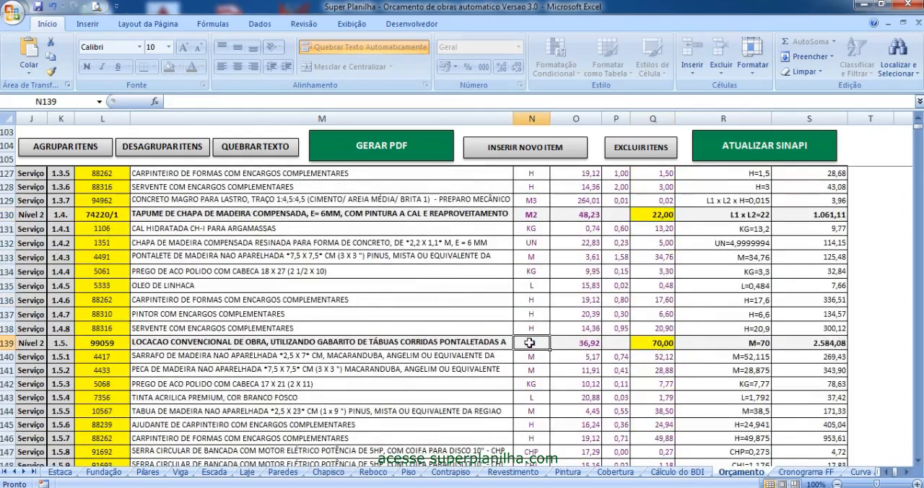
{"action": "left_click", "coordinate": [657, 343]}
{"action": "scroll", "coordinate": [670, 379], "scroll_direction": "down", "scroll_amount": 6}
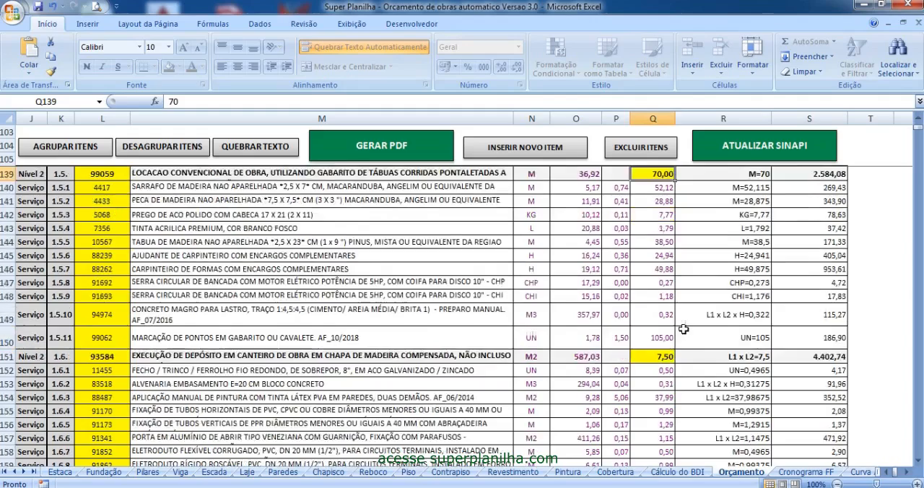
{"action": "left_click", "coordinate": [658, 274]}
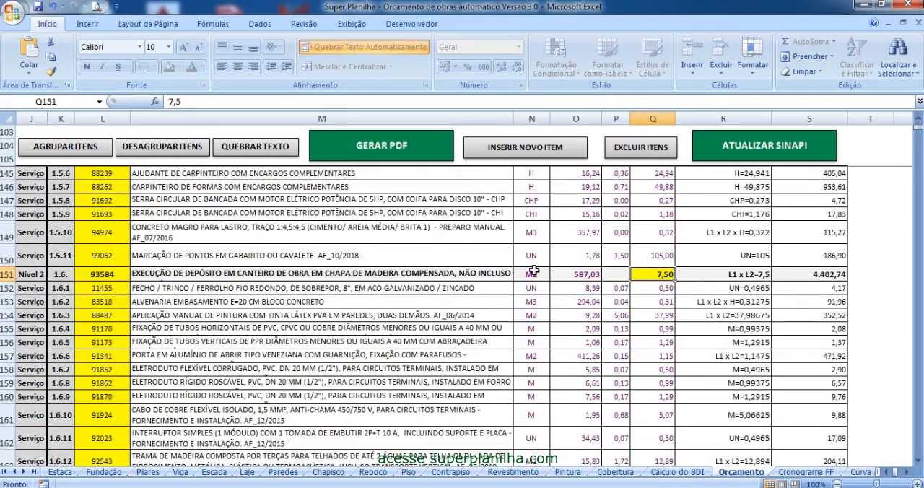
{"action": "scroll", "coordinate": [606, 277], "scroll_direction": "down", "scroll_amount": 9}
{"action": "scroll", "coordinate": [606, 278], "scroll_direction": "down", "scroll_amount": 2}
{"action": "scroll", "coordinate": [469, 289], "scroll_direction": "up", "scroll_amount": 2}
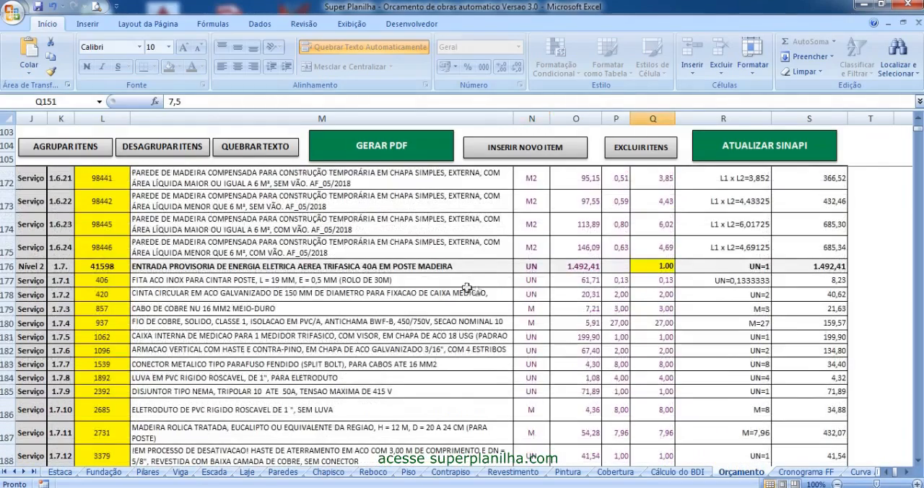
- Group the budget items at Nível 1 and check the grand total with BDI
{"action": "left_click", "coordinate": [73, 152]}
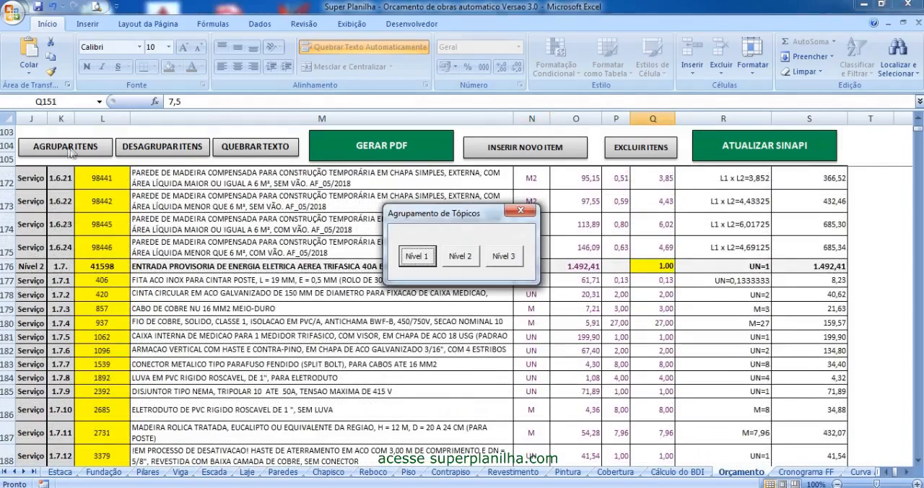
{"action": "left_click", "coordinate": [417, 257]}
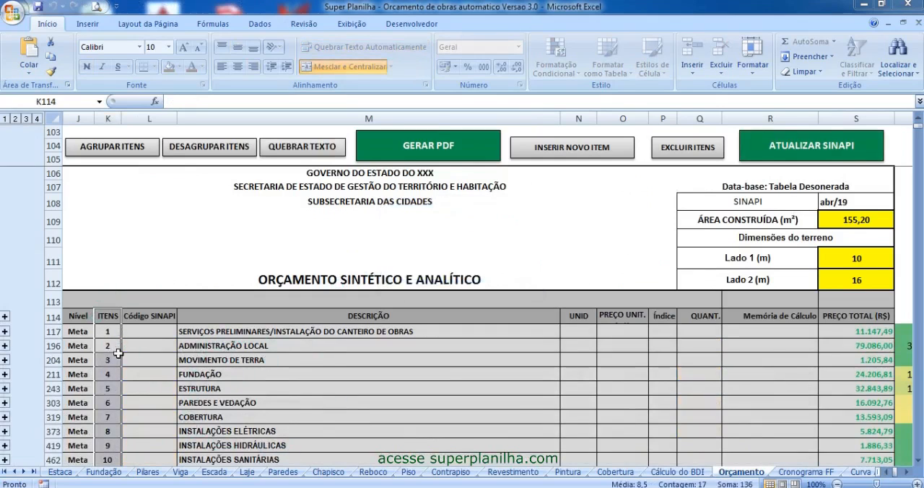
{"action": "scroll", "coordinate": [117, 353], "scroll_direction": "down", "scroll_amount": 4}
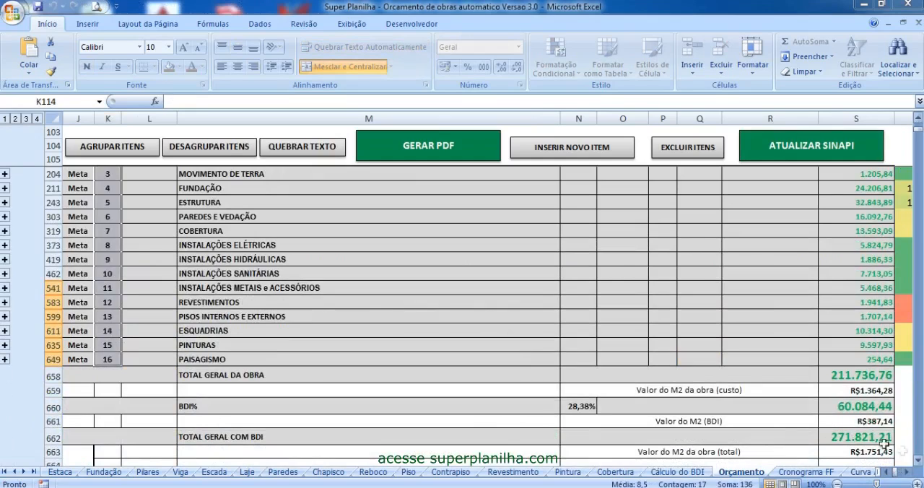
{"action": "left_click", "coordinate": [854, 438]}
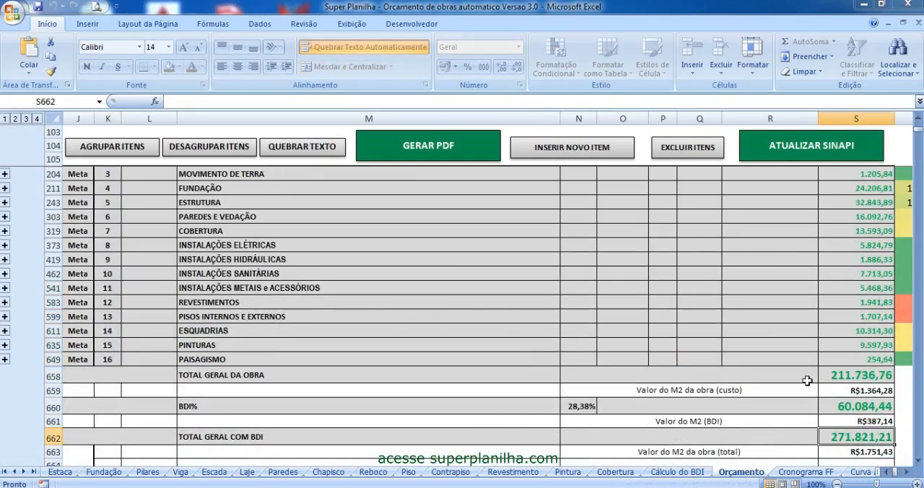
{"action": "scroll", "coordinate": [852, 417], "scroll_direction": "down", "scroll_amount": 1}
{"action": "scroll", "coordinate": [390, 371], "scroll_direction": "up", "scroll_amount": 3}
- Group the budget items at Nível 2 and review the quantities of items 1.5, 1.6 and 1.7
{"action": "left_click", "coordinate": [112, 147]}
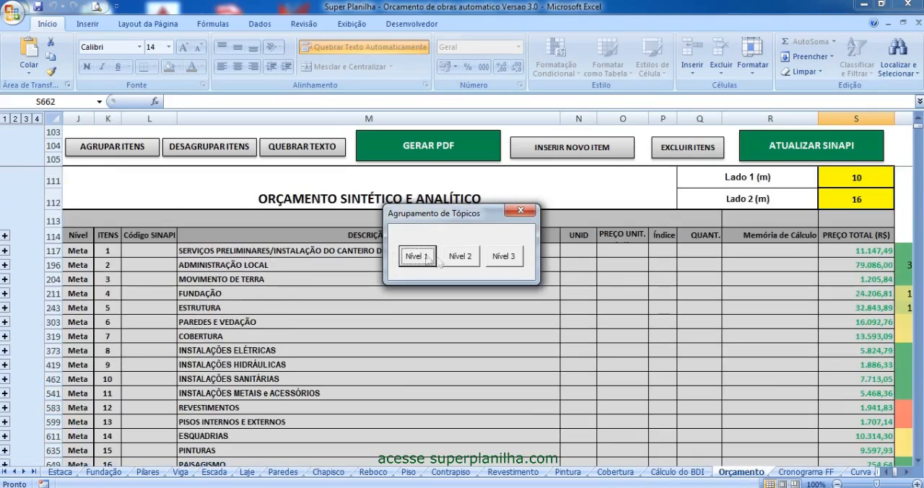
{"action": "left_click", "coordinate": [461, 257]}
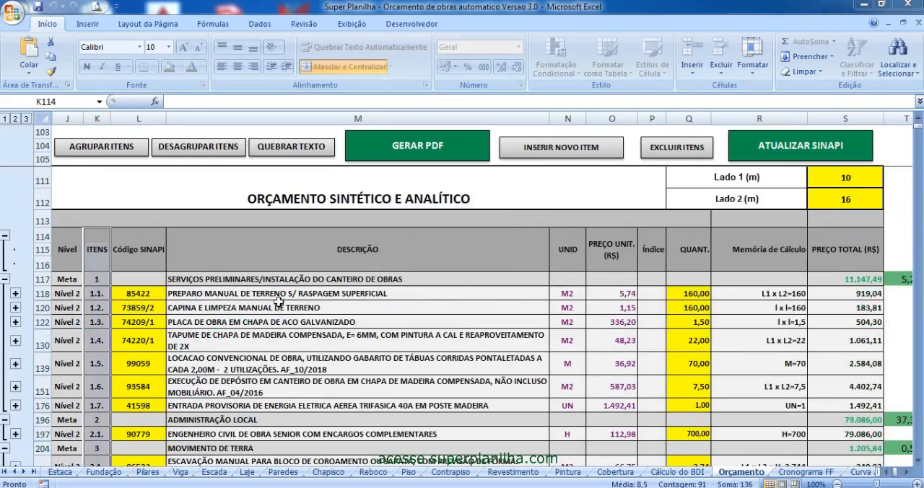
{"action": "left_click", "coordinate": [227, 390]}
{"action": "scroll", "coordinate": [227, 390], "scroll_direction": "down", "scroll_amount": 3}
{"action": "left_click", "coordinate": [700, 231]}
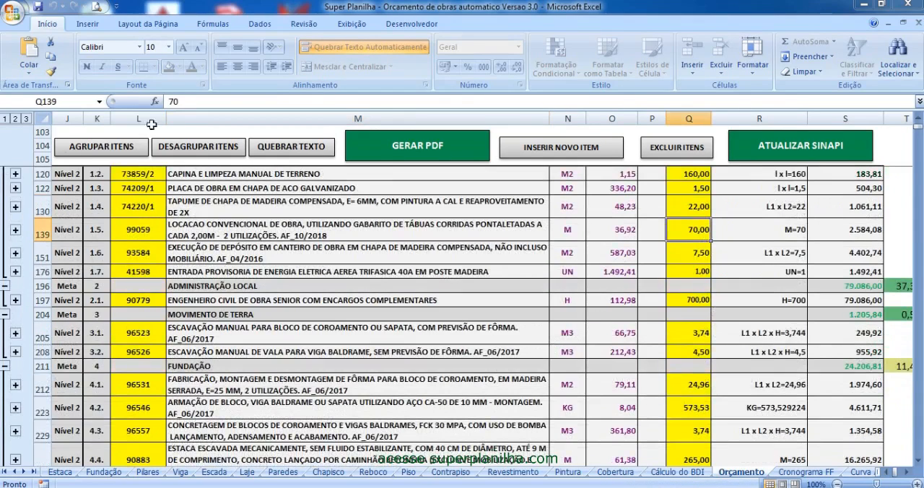
{"action": "left_click", "coordinate": [696, 253]}
{"action": "left_click", "coordinate": [697, 272]}
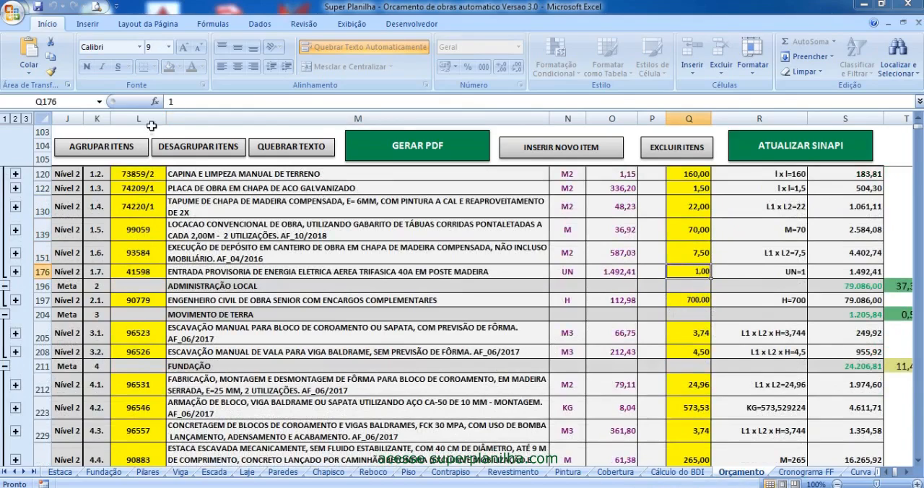
{"action": "left_click", "coordinate": [696, 254]}
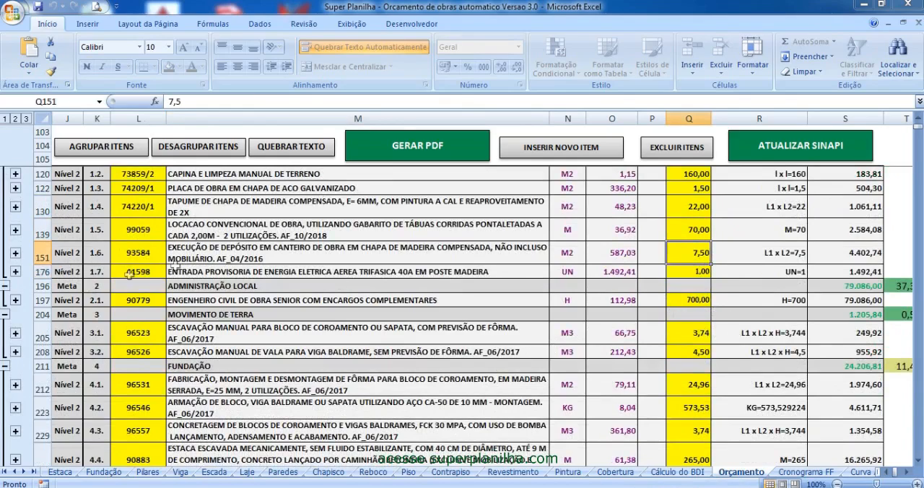
- Review the quantities of item 1.7, the senior engineer's hours in item 2.1, and excavation items 3.1 and 3.2
{"action": "scroll", "coordinate": [670, 280], "scroll_direction": "down", "scroll_amount": 1}
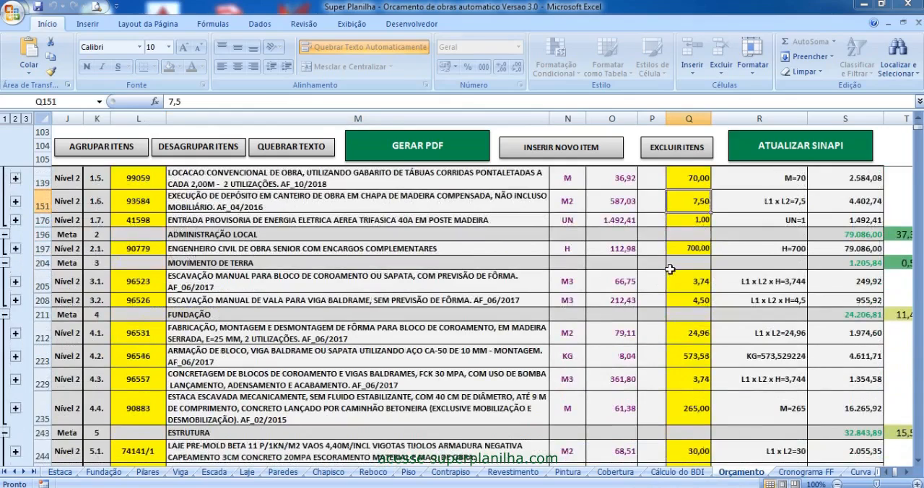
{"action": "left_click", "coordinate": [692, 222]}
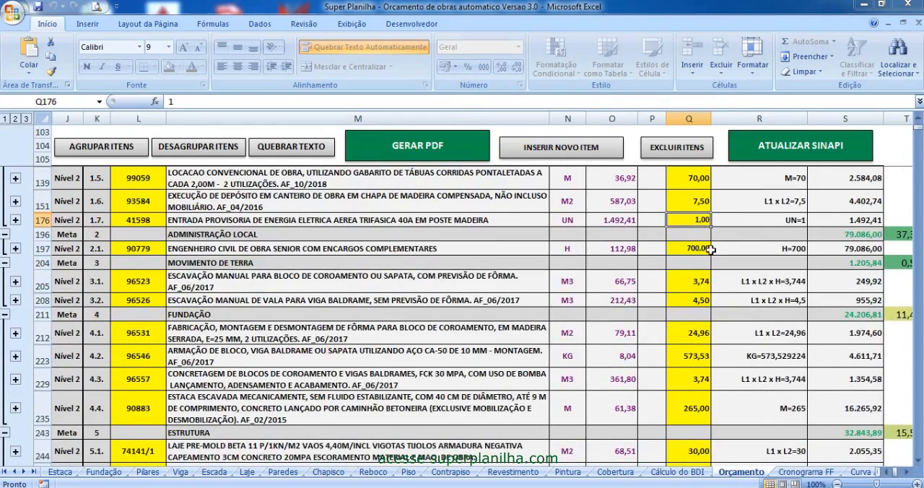
{"action": "scroll", "coordinate": [694, 252], "scroll_direction": "up", "scroll_amount": 1}
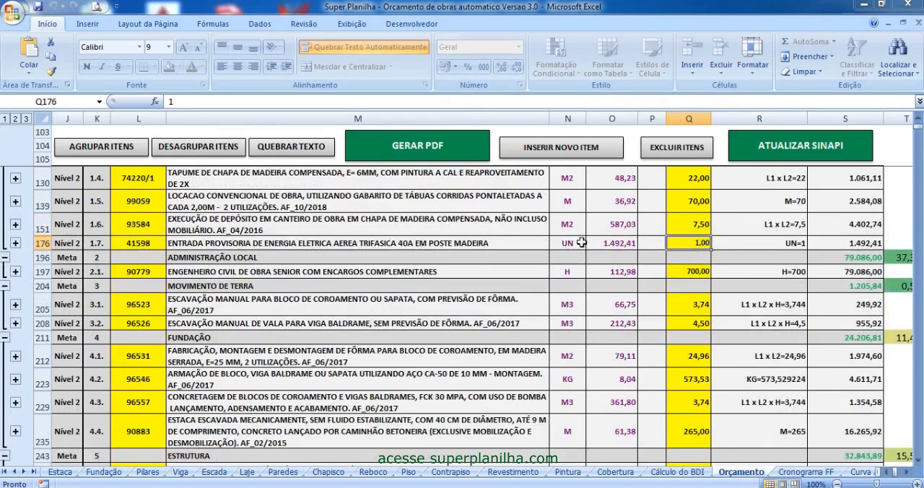
{"action": "left_click", "coordinate": [692, 272]}
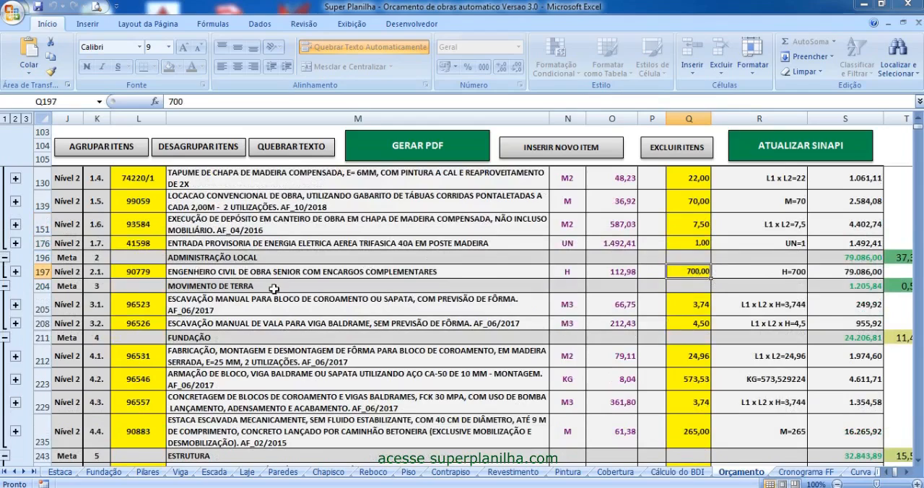
{"action": "left_click", "coordinate": [688, 307]}
{"action": "left_click", "coordinate": [699, 323]}
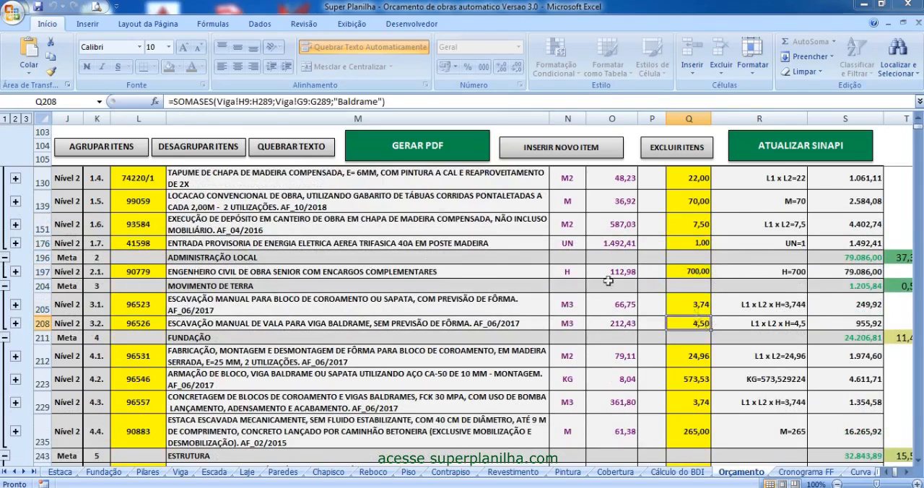
- Review the quantities of the FUNDAÇÃO items 4.1 to 4.4 and their links to the calculation sheets
{"action": "left_click", "coordinate": [690, 353]}
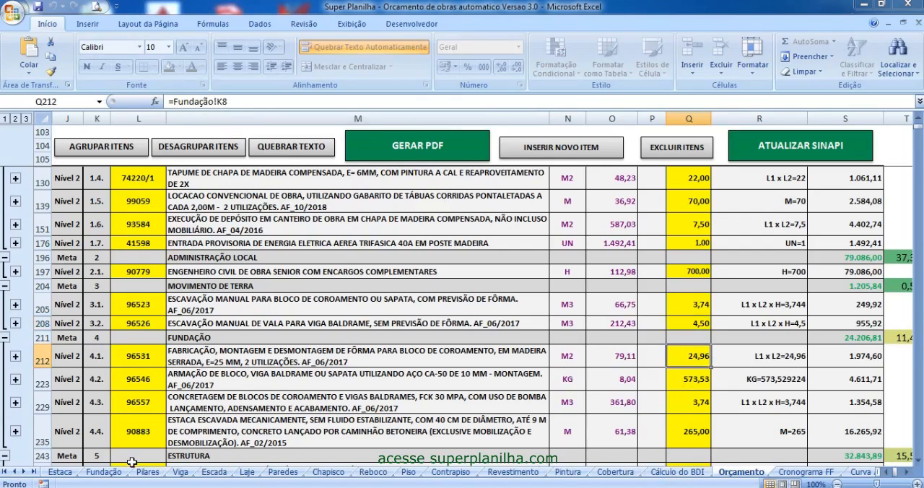
{"action": "left_click", "coordinate": [692, 384]}
{"action": "scroll", "coordinate": [695, 382], "scroll_direction": "down", "scroll_amount": 1}
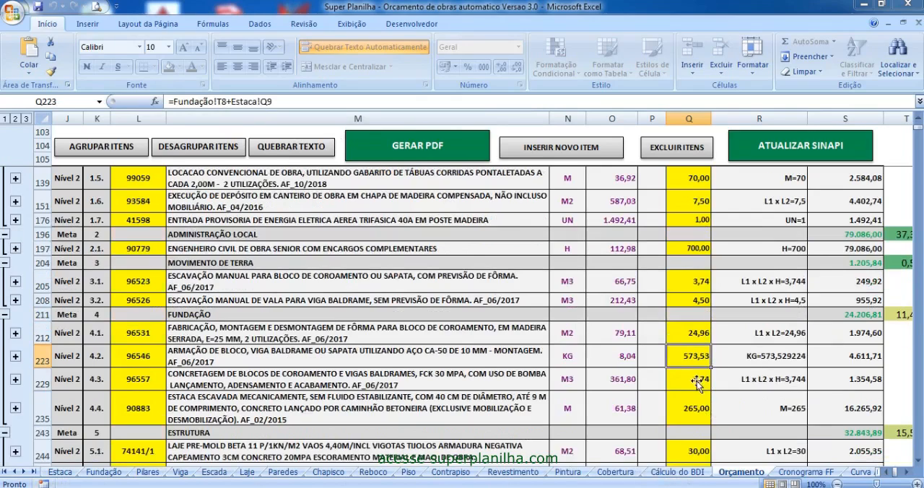
{"action": "left_click", "coordinate": [695, 380]}
{"action": "scroll", "coordinate": [695, 380], "scroll_direction": "down", "scroll_amount": 3}
{"action": "left_click", "coordinate": [701, 273]}
- Review the quantities of the ESTRUTURA items, from slab item 5.1 to beam reinforcement item 5.5
{"action": "left_click", "coordinate": [691, 310]}
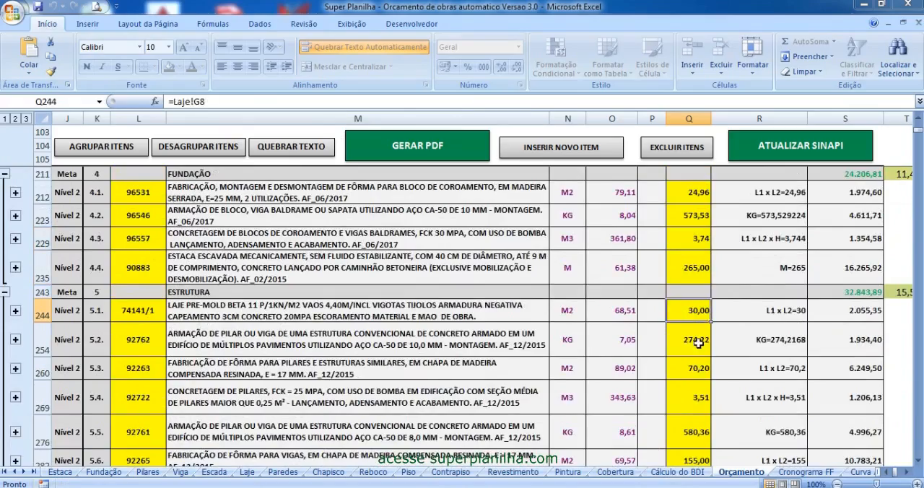
{"action": "left_click", "coordinate": [698, 344]}
{"action": "scroll", "coordinate": [699, 344], "scroll_direction": "down", "scroll_amount": 1}
{"action": "left_click", "coordinate": [699, 344]}
{"action": "left_click", "coordinate": [689, 382]}
{"action": "scroll", "coordinate": [231, 244], "scroll_direction": "down", "scroll_amount": 4}
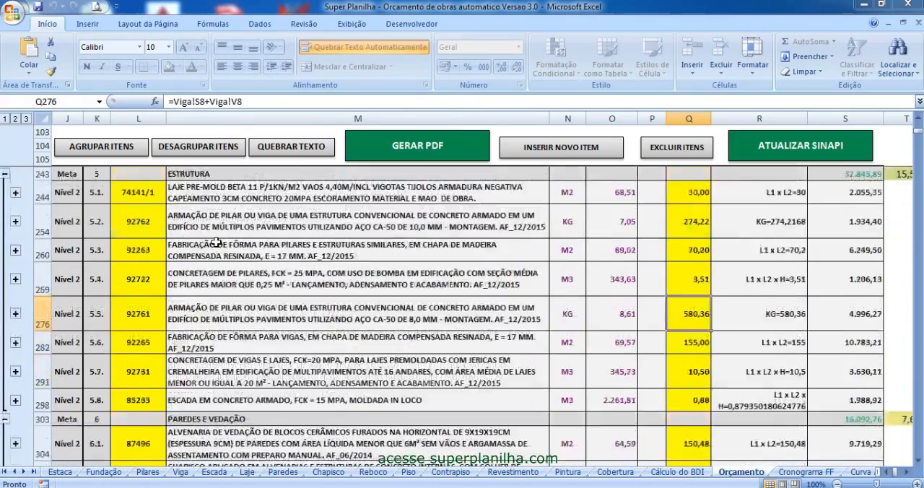
- Review the quantities of the INSTALAÇÕES ELÉTRICAS items 8.1 to 8.7 and select that whole range of quantities
{"action": "scroll", "coordinate": [307, 327], "scroll_direction": "down", "scroll_amount": 3}
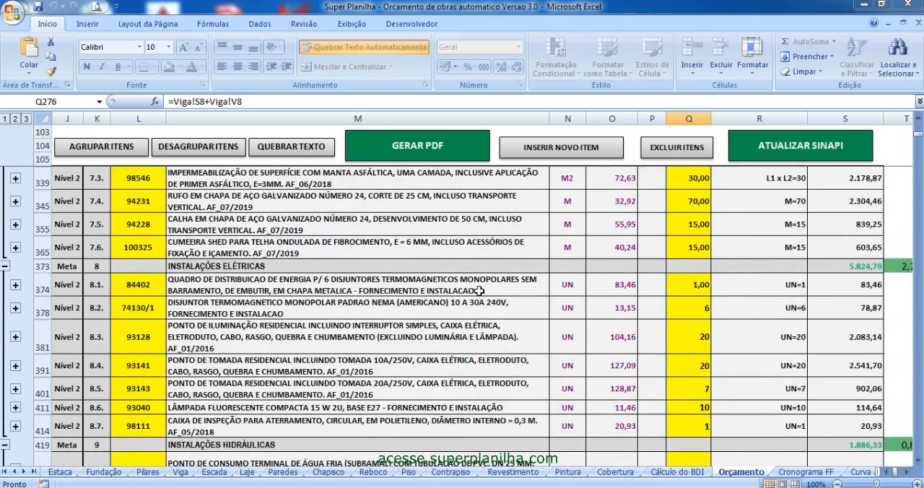
{"action": "left_click", "coordinate": [703, 287]}
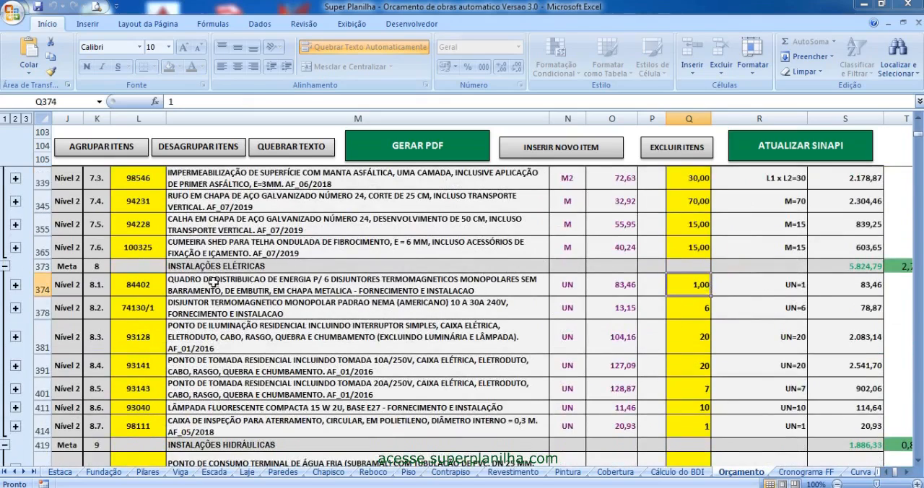
{"action": "key", "text": "Down"}
{"action": "left_click", "coordinate": [680, 337]}
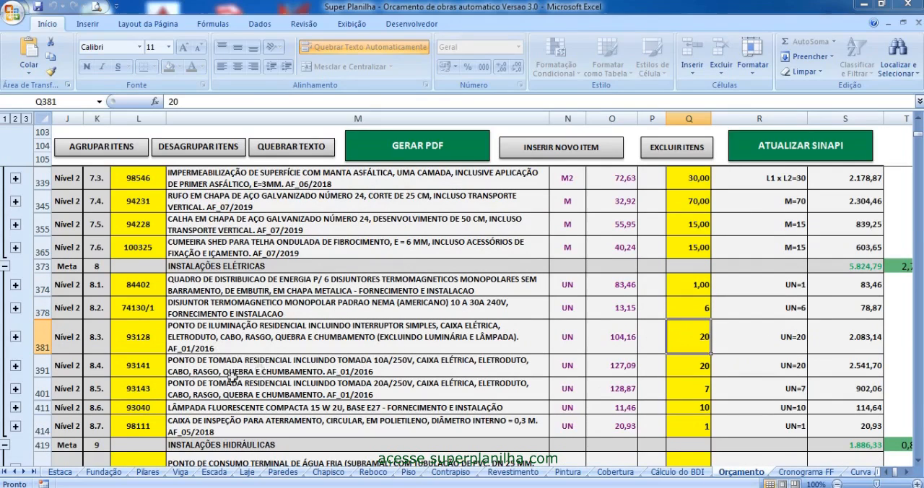
{"action": "left_click", "coordinate": [698, 358]}
{"action": "left_click", "coordinate": [687, 386]}
{"action": "left_click", "coordinate": [693, 408]}
{"action": "left_click_drag", "start_coordinate": [687, 285], "coordinate": [694, 425]}
- Review the quantities of the INSTALAÇÕES HIDRÁULICAS items 9.1 to 9.5 and the description of item 9.1
{"action": "scroll", "coordinate": [698, 364], "scroll_direction": "down", "scroll_amount": 3}
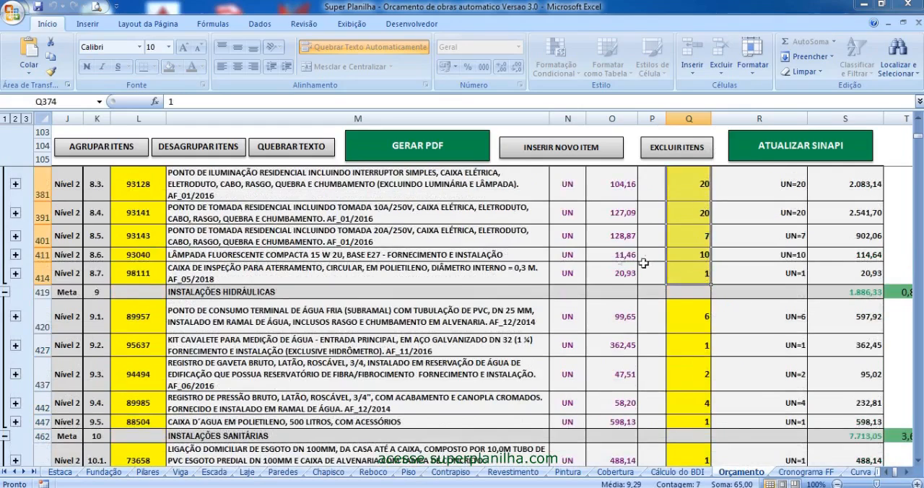
{"action": "scroll", "coordinate": [245, 263], "scroll_direction": "down", "scroll_amount": 2}
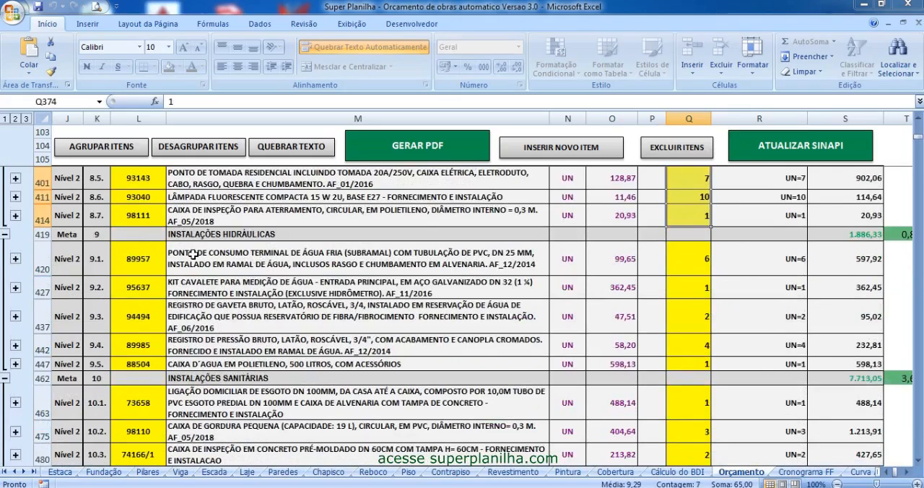
{"action": "left_click", "coordinate": [681, 254]}
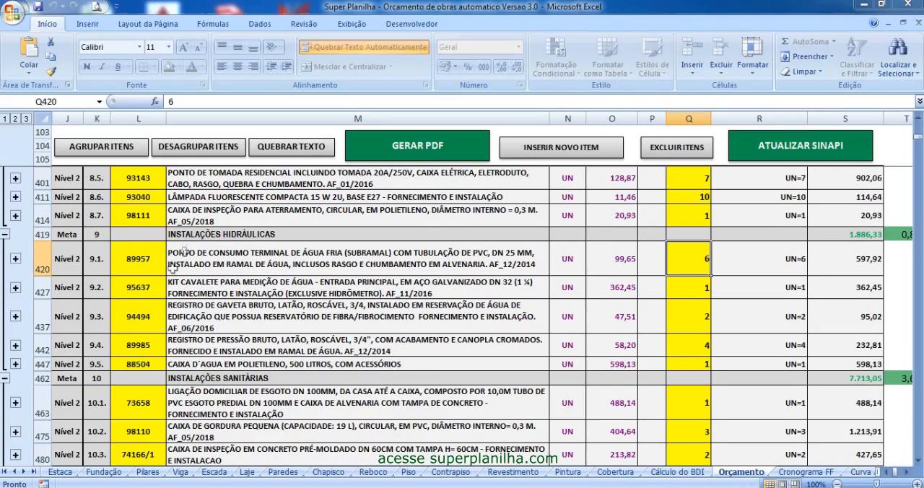
{"action": "left_click", "coordinate": [700, 292]}
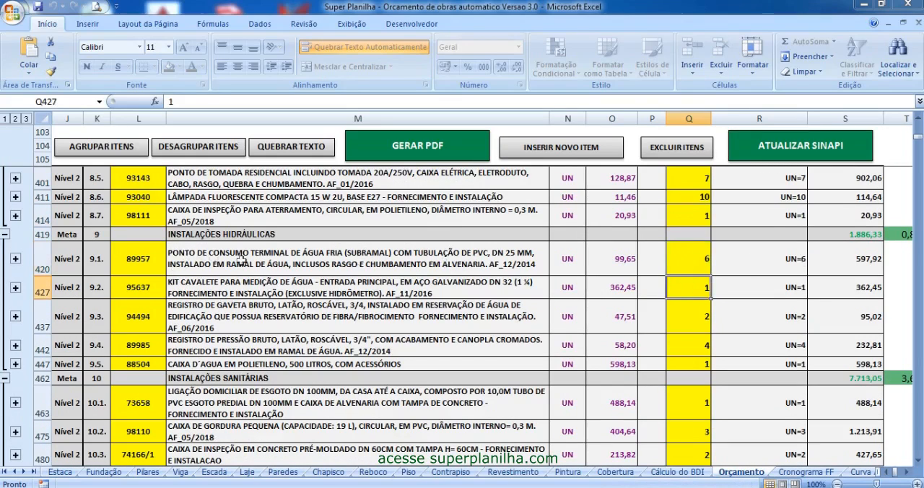
{"action": "left_click", "coordinate": [682, 272]}
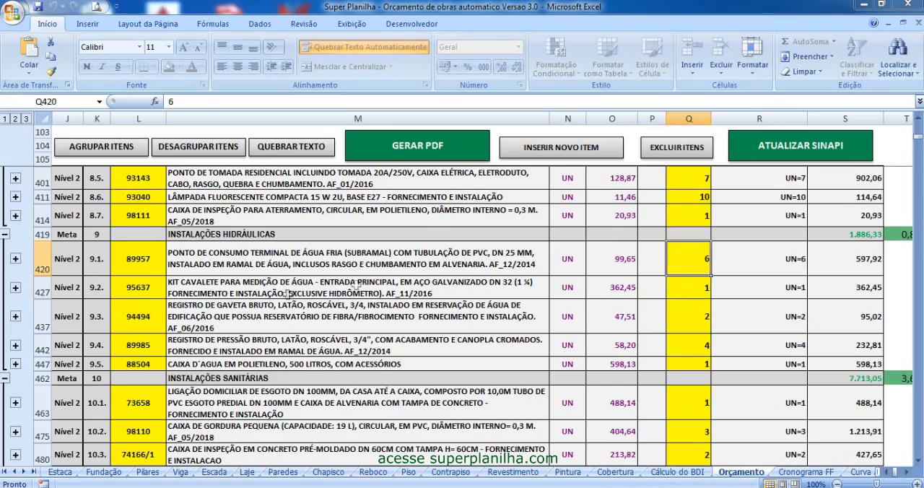
{"action": "left_click", "coordinate": [704, 288]}
{"action": "left_click", "coordinate": [666, 320]}
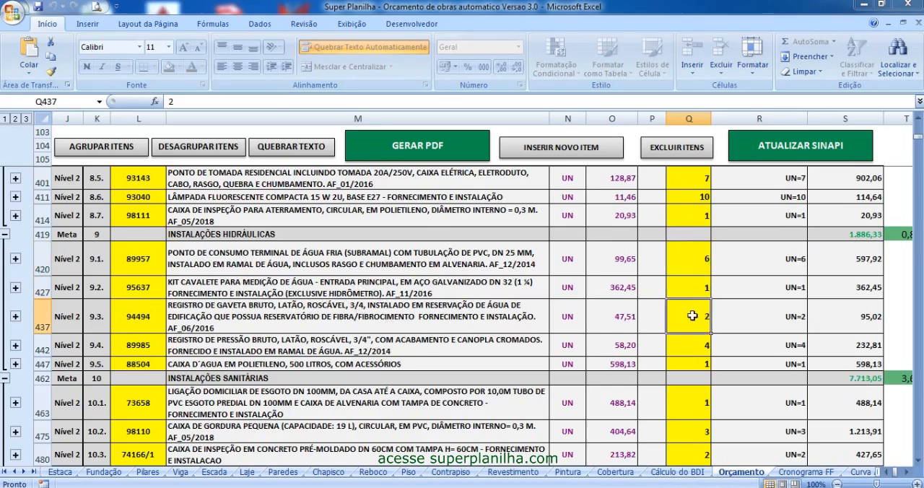
{"action": "left_click", "coordinate": [683, 352]}
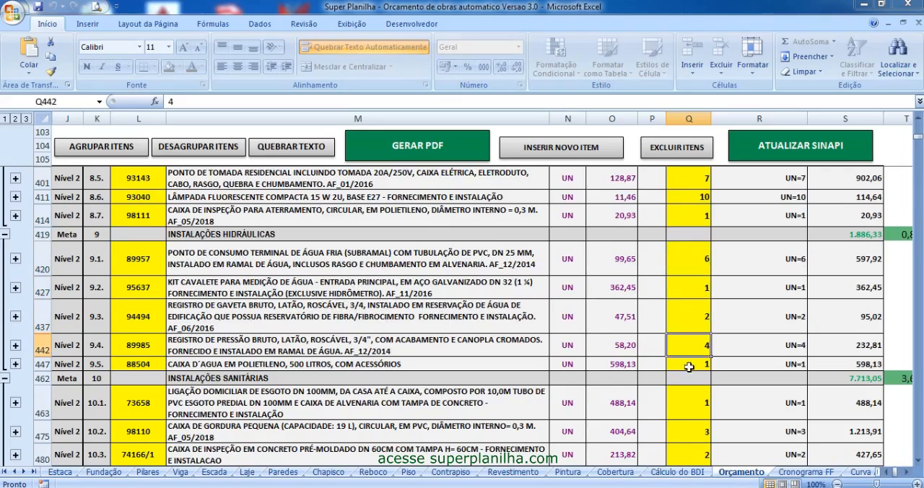
{"action": "scroll", "coordinate": [689, 353], "scroll_direction": "down", "scroll_amount": 1}
{"action": "left_click", "coordinate": [711, 326]}
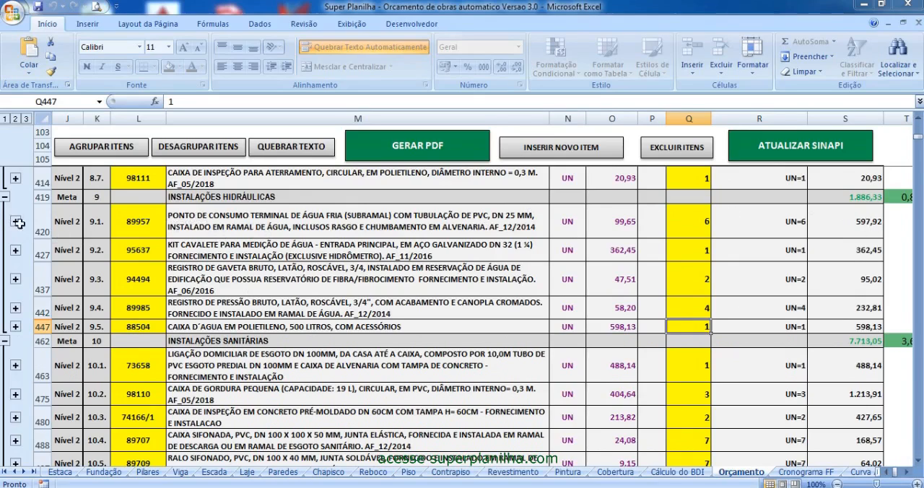
{"action": "left_click", "coordinate": [202, 219]}
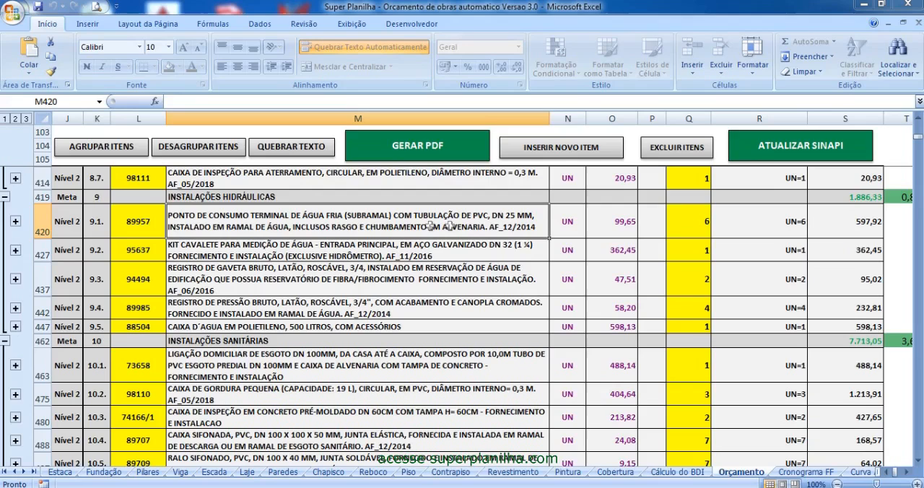
- Review the quantities of the INSTALAÇÕES SANITÁRIAS items, including 10.1, 10.2, 10.3 and 10.5
{"action": "scroll", "coordinate": [264, 239], "scroll_direction": "down", "scroll_amount": 2}
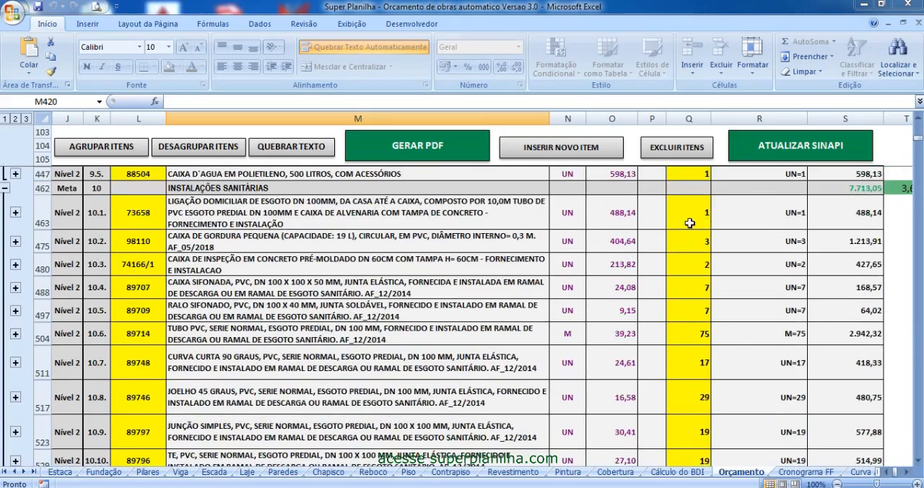
{"action": "left_click", "coordinate": [689, 223]}
{"action": "left_click", "coordinate": [692, 247]}
{"action": "left_click", "coordinate": [691, 268]}
{"action": "left_click", "coordinate": [687, 304]}
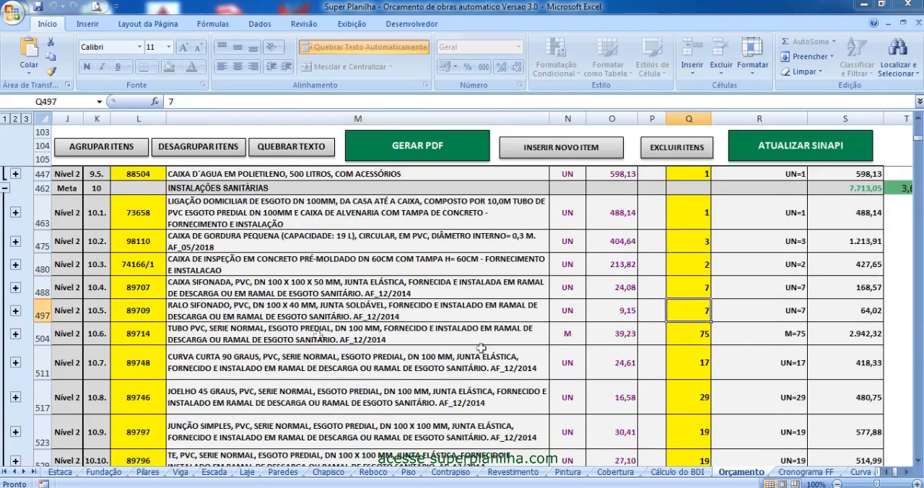
{"action": "scroll", "coordinate": [397, 315], "scroll_direction": "down", "scroll_amount": 2}
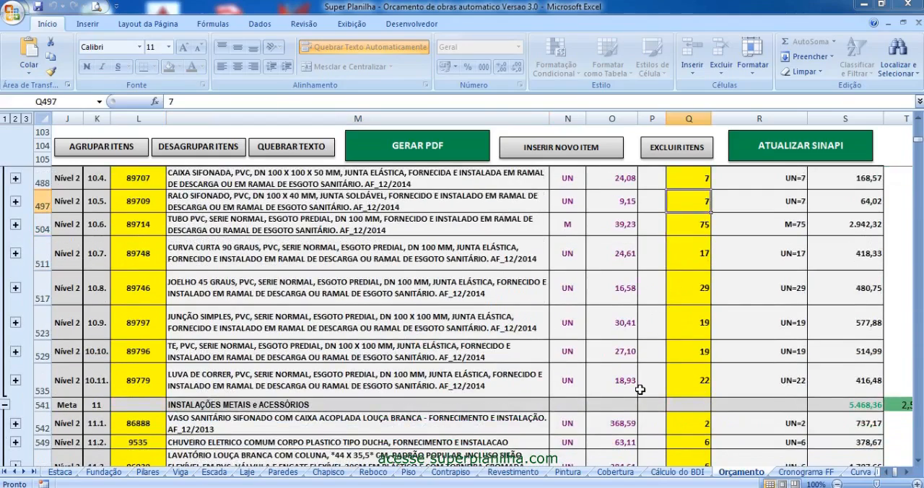
- Review the quantities of the toilet, shower and washbasin in items 11.1, 11.2 and 11.3
{"action": "scroll", "coordinate": [640, 390], "scroll_direction": "down", "scroll_amount": 2}
{"action": "left_click", "coordinate": [691, 285]}
{"action": "left_click", "coordinate": [686, 304]}
{"action": "left_click", "coordinate": [683, 327]}
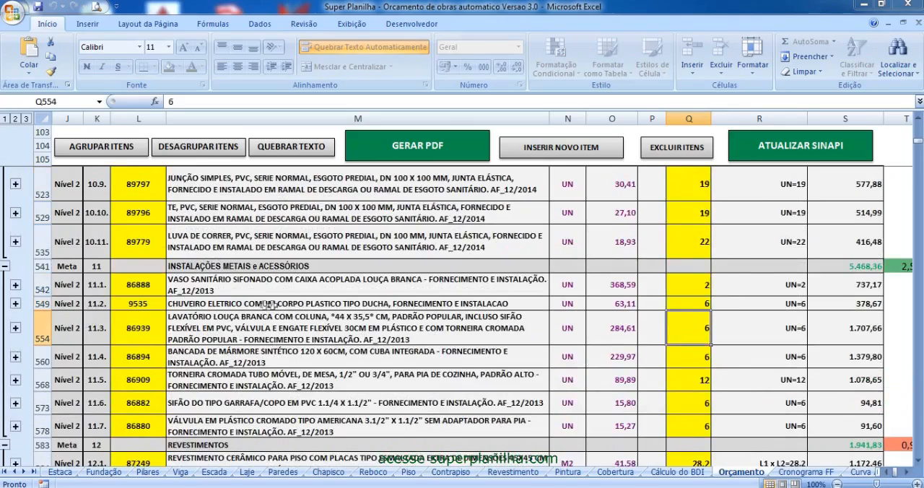
- Review the quantities of REVESTIMENTOS items 12.1 to 12.3 and floor items 13.1 and 13.2 with their sheet links
{"action": "scroll", "coordinate": [693, 388], "scroll_direction": "down", "scroll_amount": 2}
{"action": "left_click", "coordinate": [686, 334]}
{"action": "left_click", "coordinate": [688, 353]}
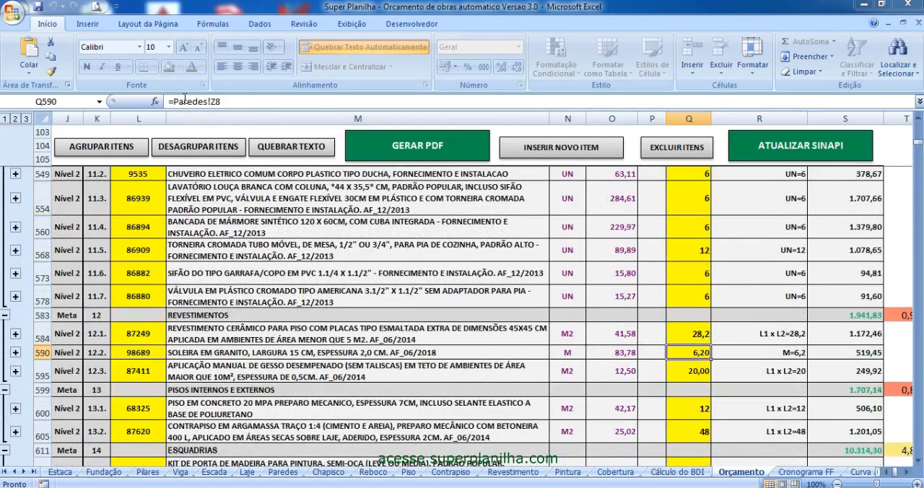
{"action": "left_click", "coordinate": [700, 377]}
{"action": "scroll", "coordinate": [699, 375], "scroll_direction": "down", "scroll_amount": 1}
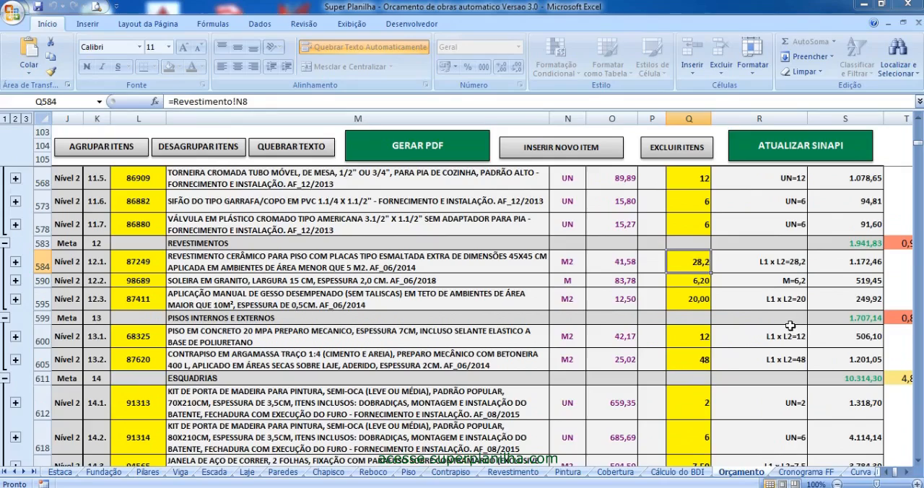
{"action": "left_click", "coordinate": [704, 358]}
{"action": "left_click", "coordinate": [691, 336]}
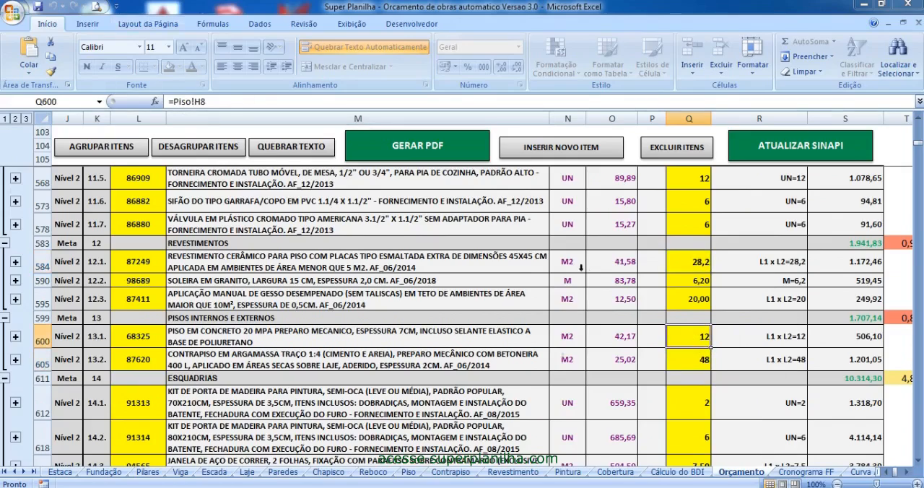
- Review the quantities of the ESQUADRIAS items 14.1, 14.2 and 14.4, and the unit of item 14.4
{"action": "scroll", "coordinate": [682, 390], "scroll_direction": "down", "scroll_amount": 1}
{"action": "left_click", "coordinate": [682, 391]}
{"action": "scroll", "coordinate": [682, 391], "scroll_direction": "down", "scroll_amount": 1}
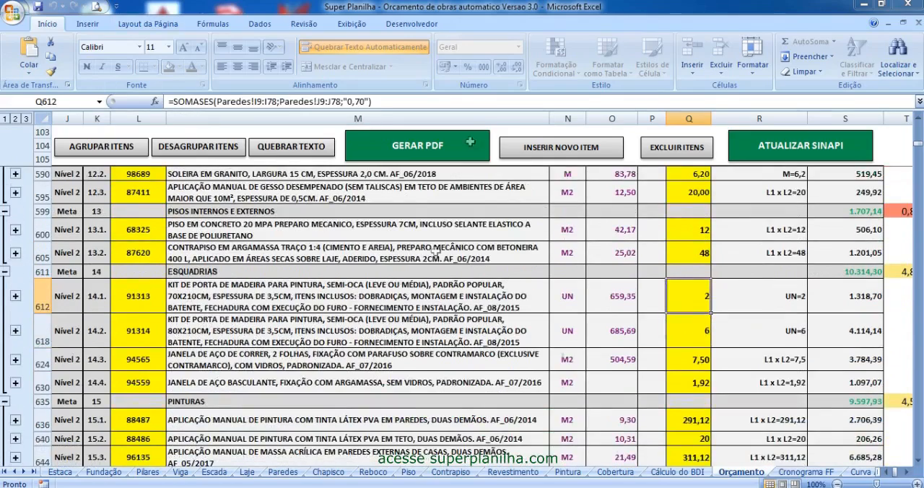
{"action": "left_click", "coordinate": [700, 331]}
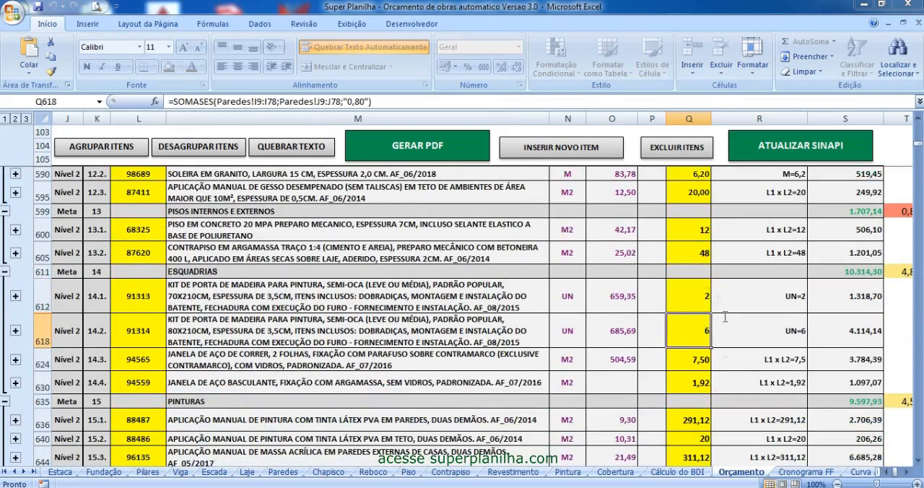
{"action": "left_click", "coordinate": [682, 384]}
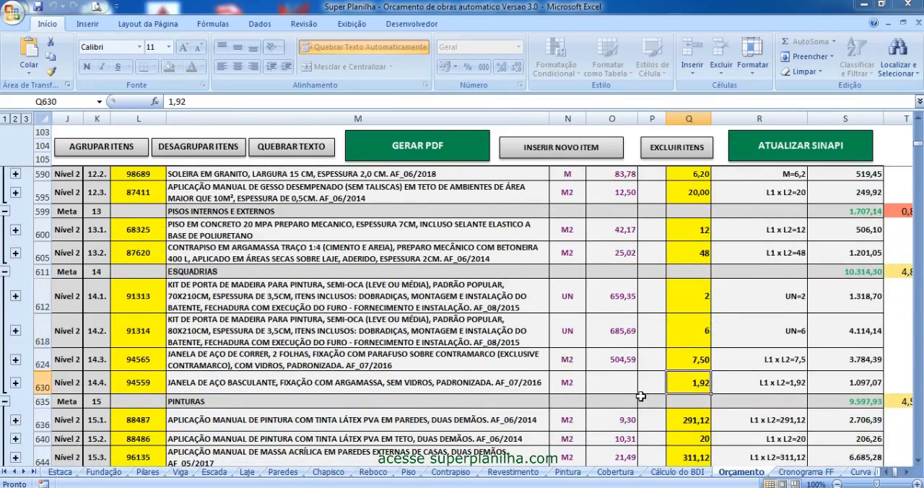
{"action": "scroll", "coordinate": [138, 408], "scroll_direction": "down", "scroll_amount": 2}
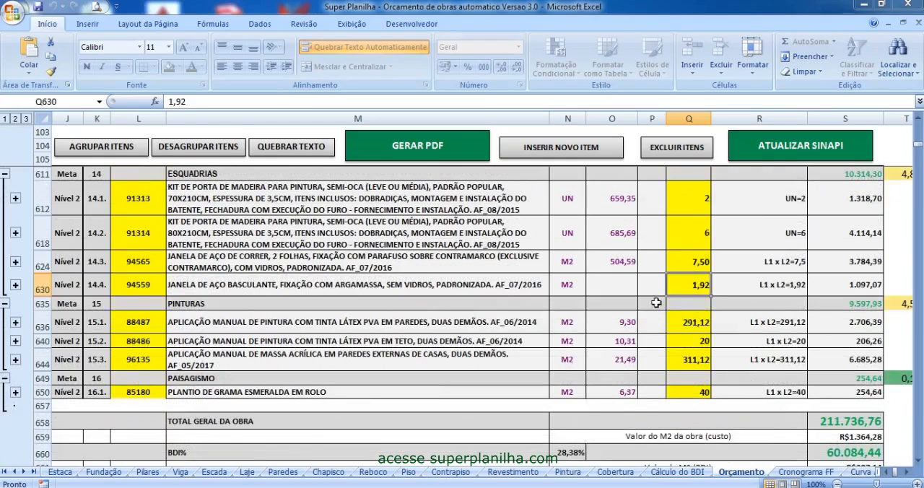
{"action": "left_click", "coordinate": [567, 287]}
{"action": "left_click", "coordinate": [684, 280]}
- Review the quantities of the PINTURAS items 15.1 to 15.3 and the quantity and unit of grass planting item 16.1
{"action": "left_click", "coordinate": [682, 322]}
{"action": "left_click", "coordinate": [690, 342]}
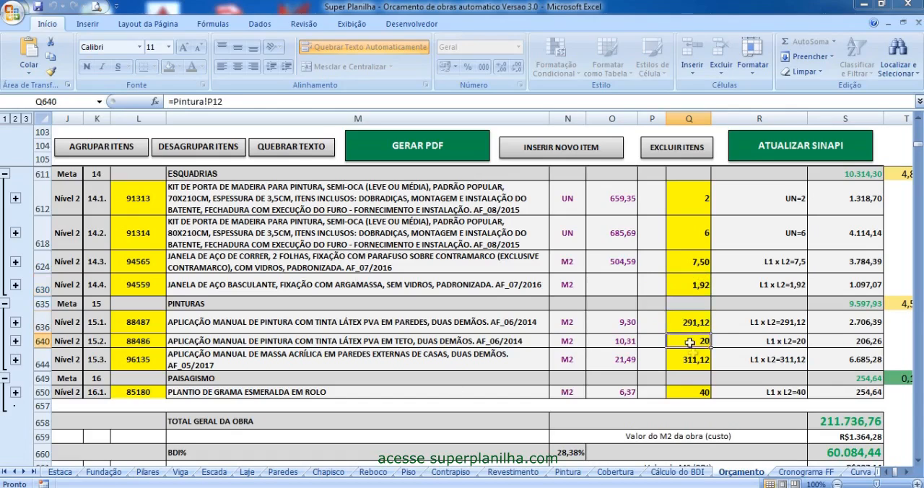
{"action": "left_click", "coordinate": [690, 360]}
{"action": "left_click", "coordinate": [695, 393]}
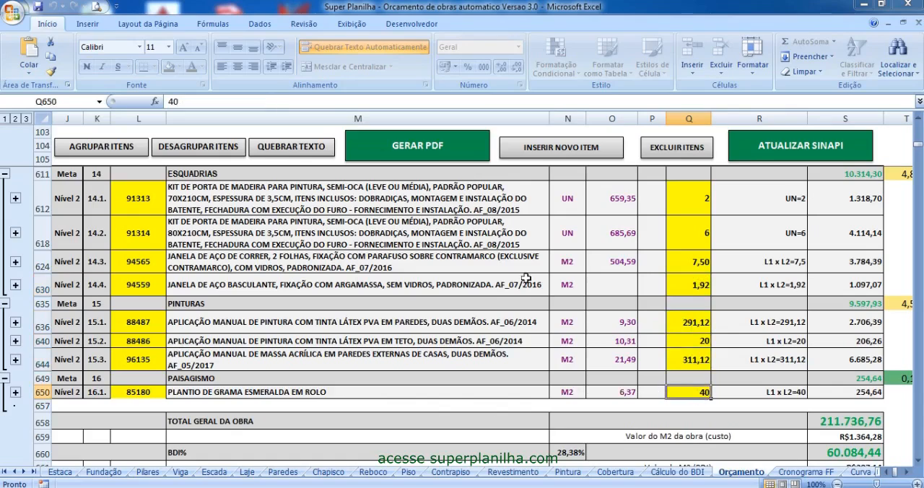
{"action": "left_click", "coordinate": [571, 393]}
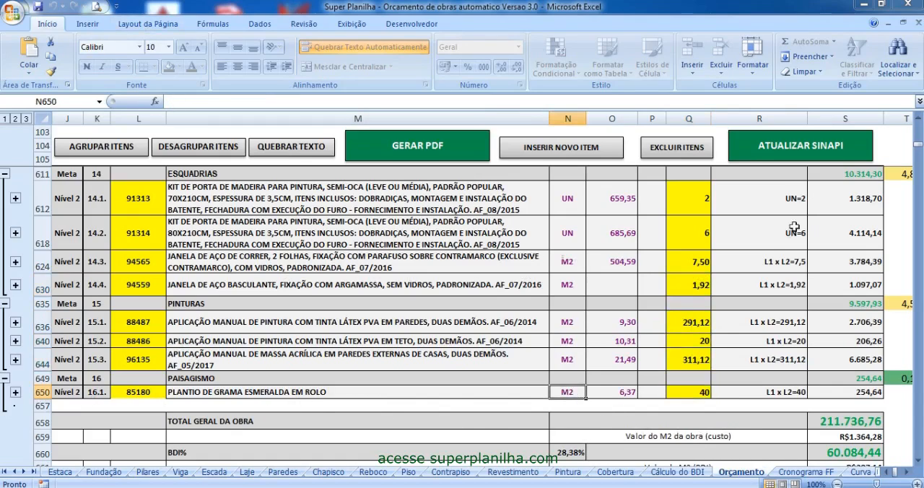
- Group the budget items at Nível 3 so the service rows under each item are shown
{"action": "left_click", "coordinate": [103, 152]}
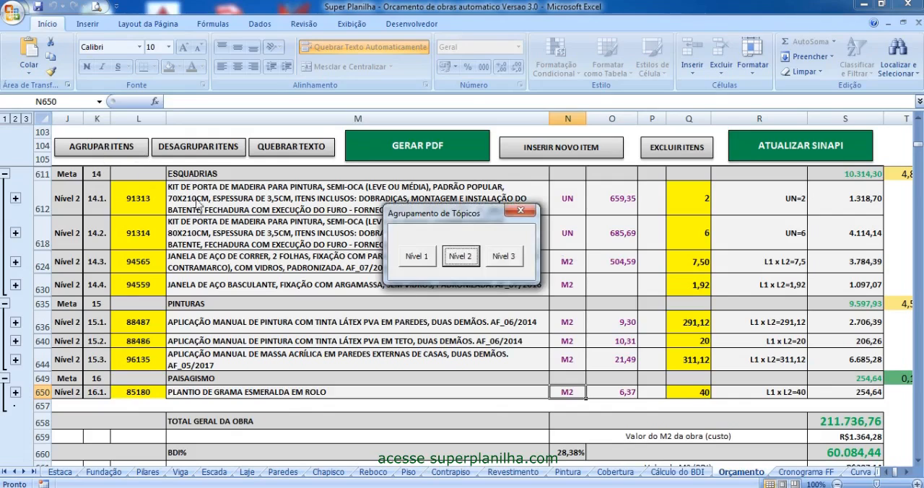
{"action": "left_click", "coordinate": [506, 262]}
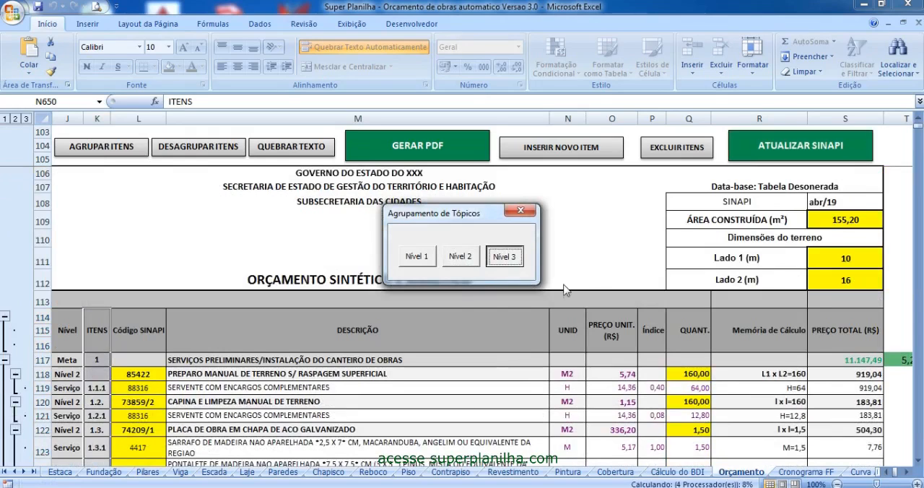
{"action": "scroll", "coordinate": [211, 387], "scroll_direction": "down", "scroll_amount": 5}
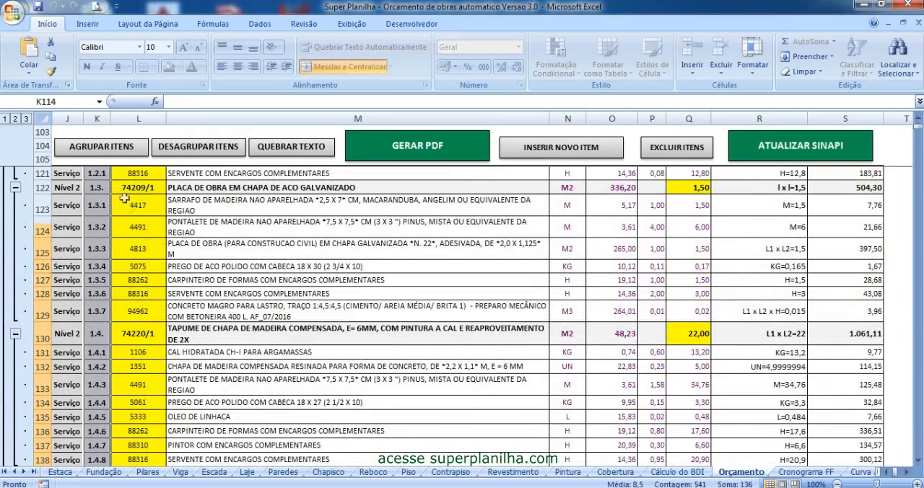
- Ungroup all items of the Orçamento sheet and look through the service rows of items 1.6 and 1.7
{"action": "left_click", "coordinate": [185, 151]}
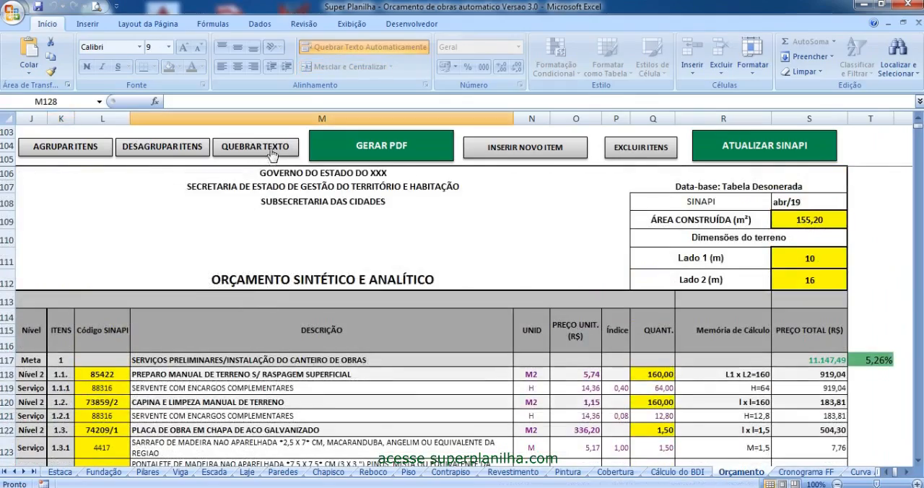
{"action": "scroll", "coordinate": [277, 274], "scroll_direction": "down", "scroll_amount": 14}
{"action": "scroll", "coordinate": [293, 397], "scroll_direction": "down", "scroll_amount": 7}
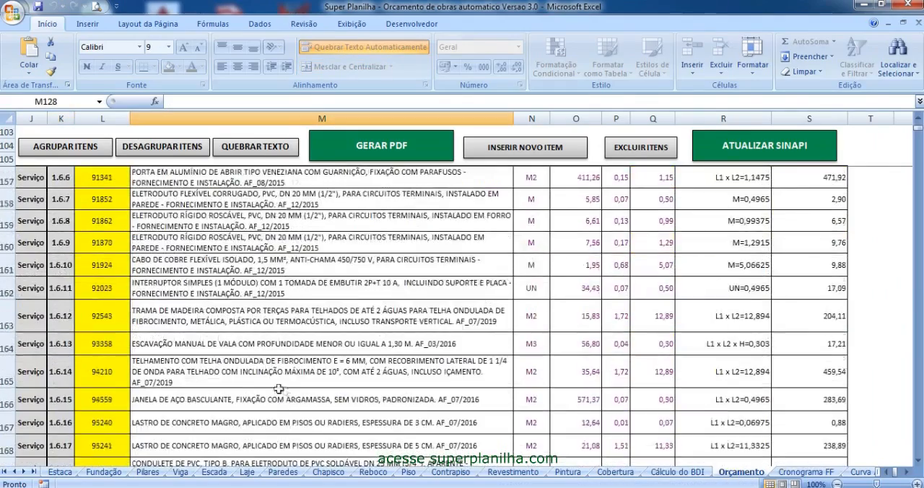
{"action": "scroll", "coordinate": [179, 329], "scroll_direction": "down", "scroll_amount": 5}
{"action": "scroll", "coordinate": [238, 347], "scroll_direction": "up", "scroll_amount": 6}
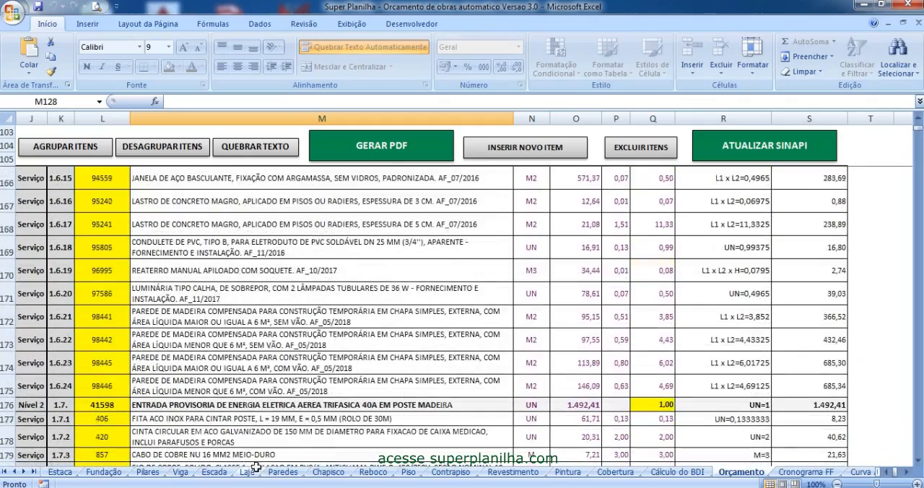
- Make row 172 slightly taller and reapply the automatic text wrapping to the budget rows
{"action": "left_click_drag", "start_coordinate": [10, 328], "coordinate": [10, 331]}
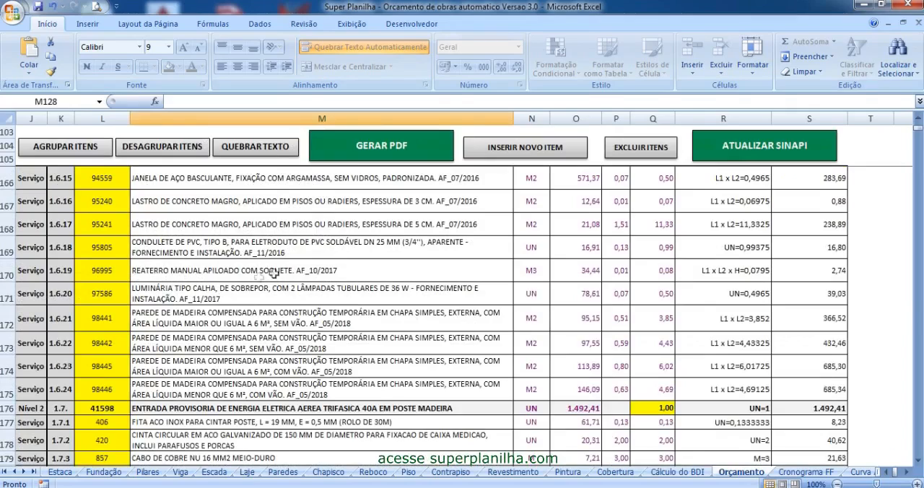
{"action": "left_click", "coordinate": [266, 149]}
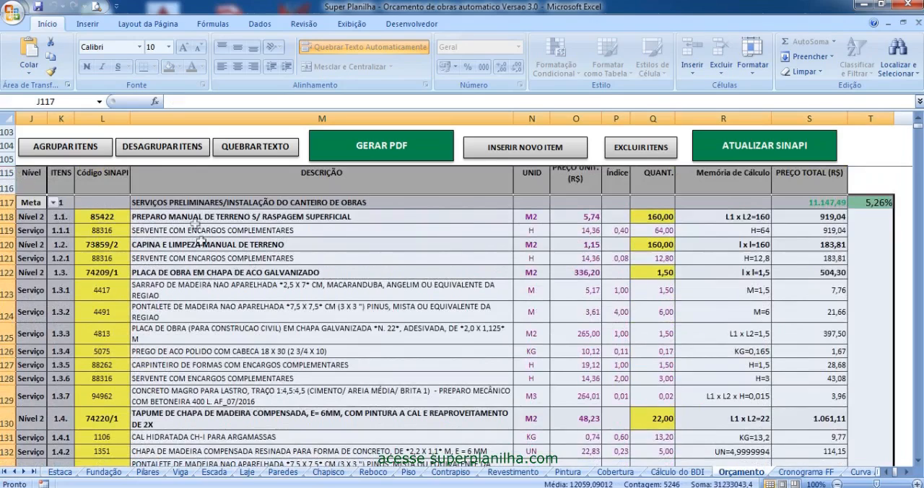
{"action": "left_click", "coordinate": [319, 376]}
{"action": "left_click", "coordinate": [491, 306]}
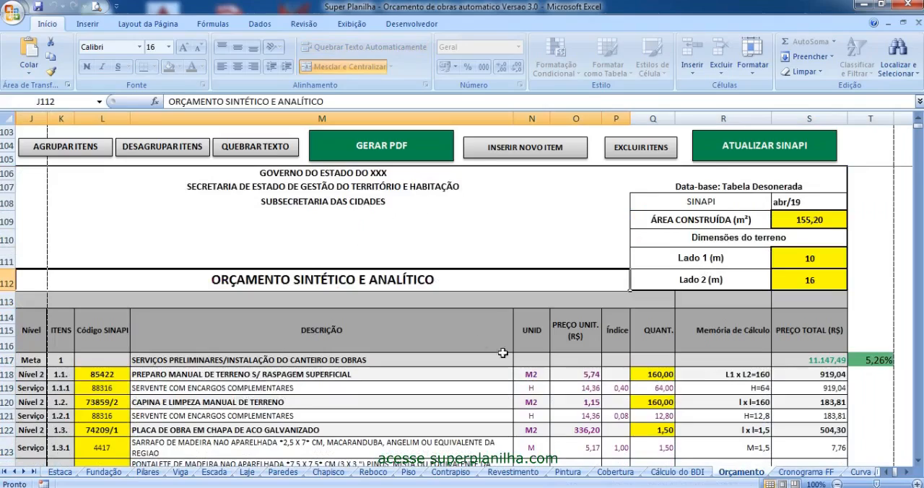
- Generate the budget PDF, look through its first pages and close it
{"action": "left_click", "coordinate": [381, 149]}
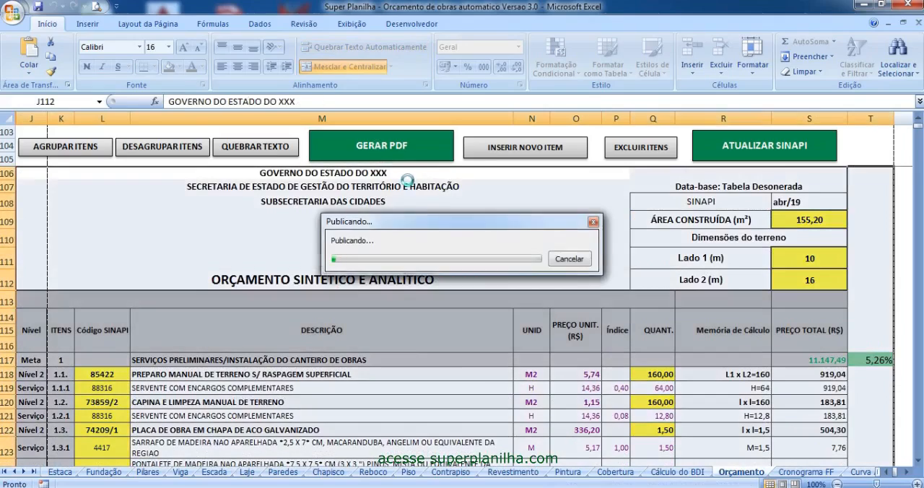
{"action": "scroll", "coordinate": [412, 283], "scroll_direction": "down", "scroll_amount": 5}
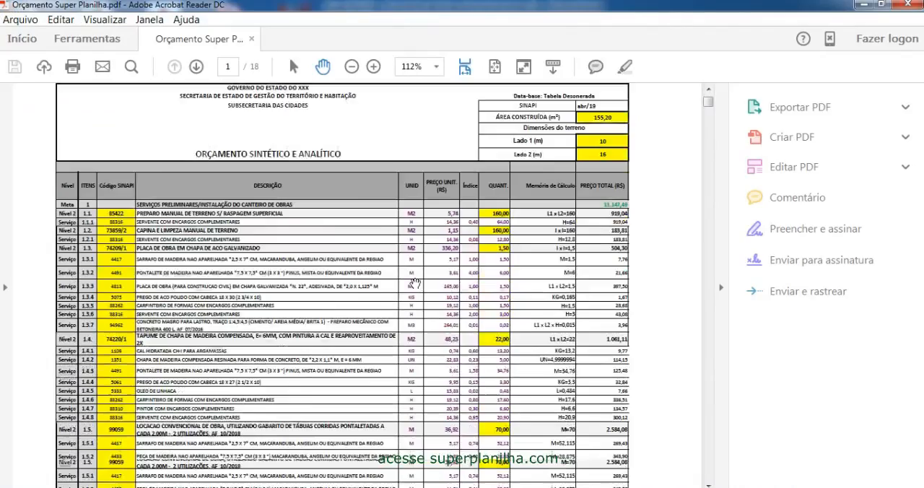
{"action": "scroll", "coordinate": [413, 284], "scroll_direction": "down", "scroll_amount": 3}
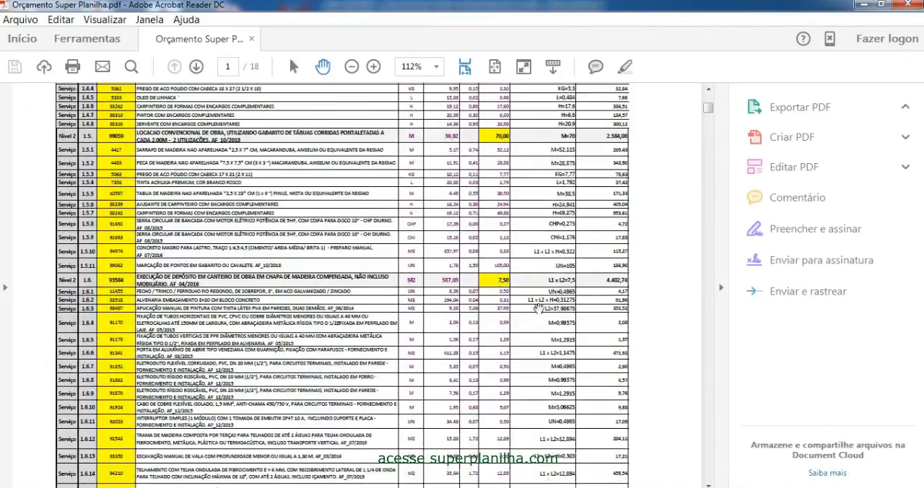
{"action": "scroll", "coordinate": [540, 308], "scroll_direction": "up", "scroll_amount": 3}
{"action": "left_click", "coordinate": [908, 4]}
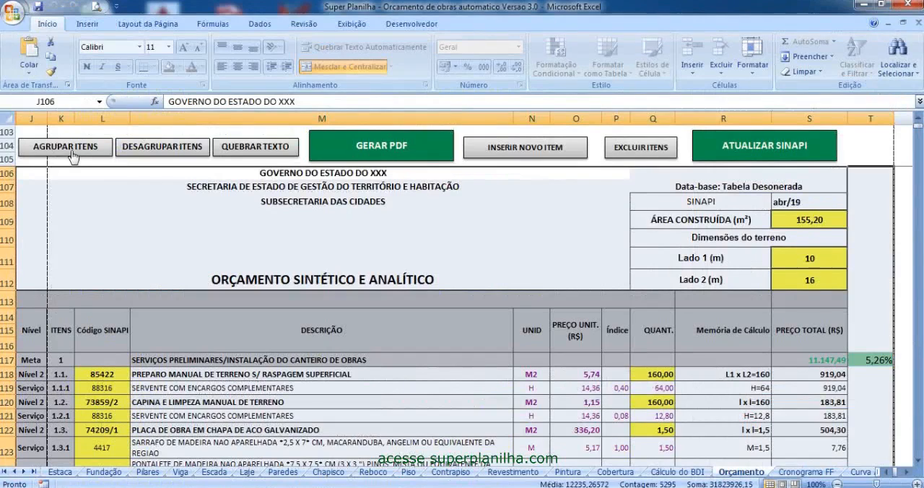
{"action": "left_click", "coordinate": [94, 147]}
{"action": "left_click", "coordinate": [520, 213]}
{"action": "left_click", "coordinate": [400, 236]}
{"action": "left_click", "coordinate": [572, 279]}
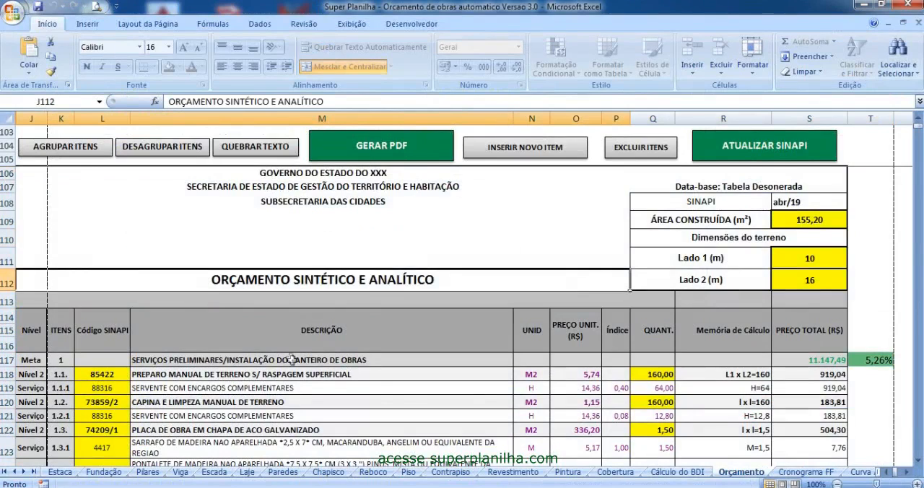
- Insert a new Meta item at row 117, above SERVIÇOS PRELIMINARES/INSTALAÇÃO DO CANTEIRO DE OBRAS
{"action": "scroll", "coordinate": [292, 361], "scroll_direction": "down", "scroll_amount": 3}
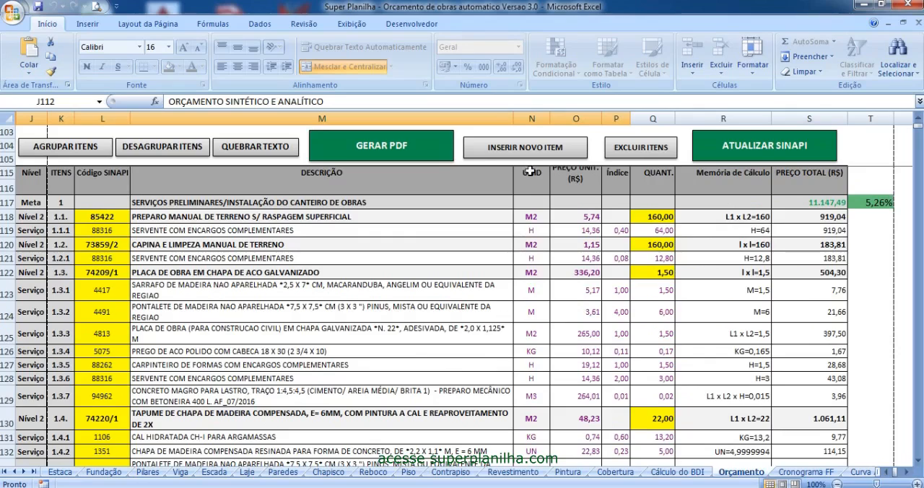
{"action": "left_click", "coordinate": [539, 150]}
{"action": "left_click_drag", "start_coordinate": [454, 193], "coordinate": [417, 127]}
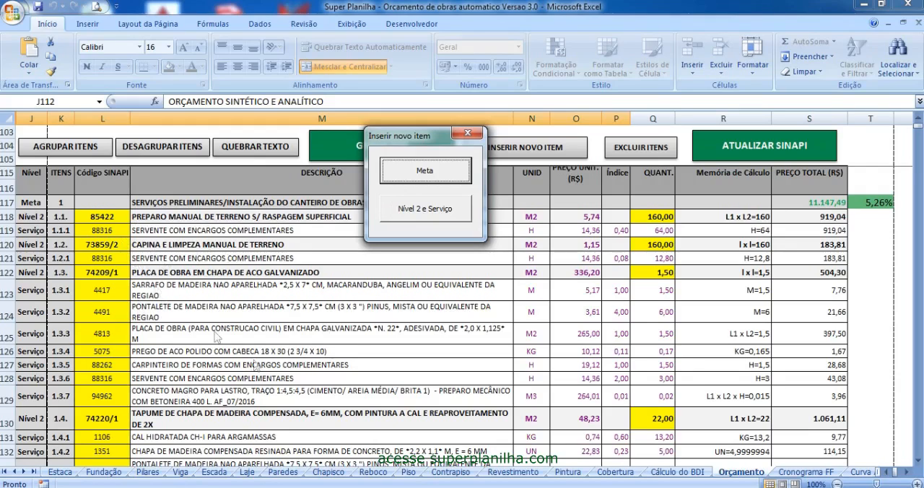
{"action": "left_click", "coordinate": [424, 173]}
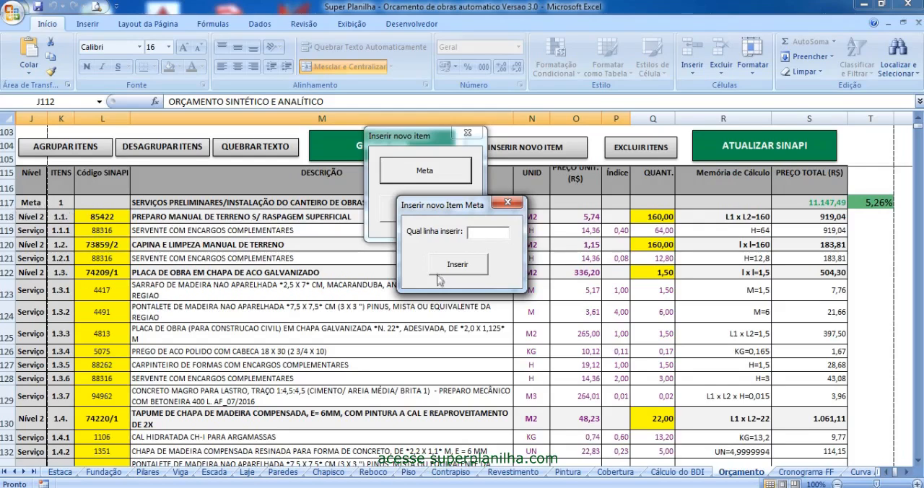
{"action": "left_click", "coordinate": [473, 269]}
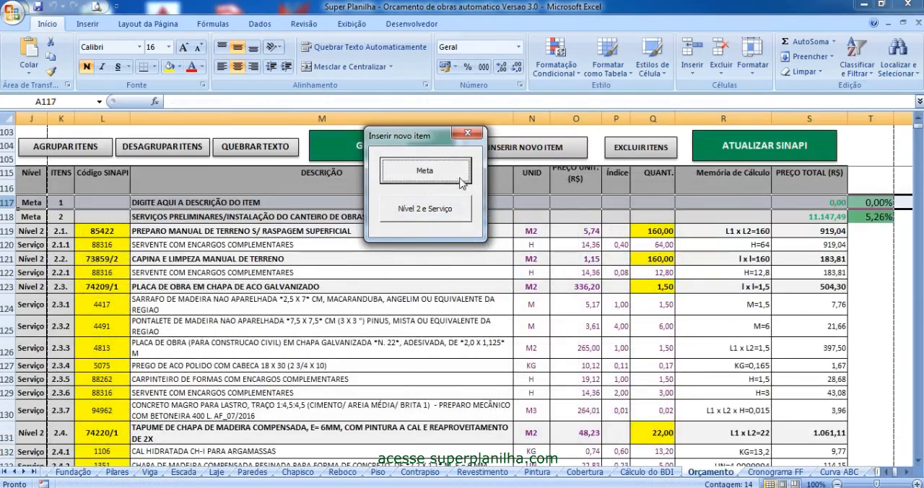
{"action": "left_click", "coordinate": [468, 133]}
- Check the item numbering from the new Meta downward and enter "descrição do item" as its description in row 117
{"action": "left_click", "coordinate": [173, 231]}
{"action": "left_click", "coordinate": [162, 205]}
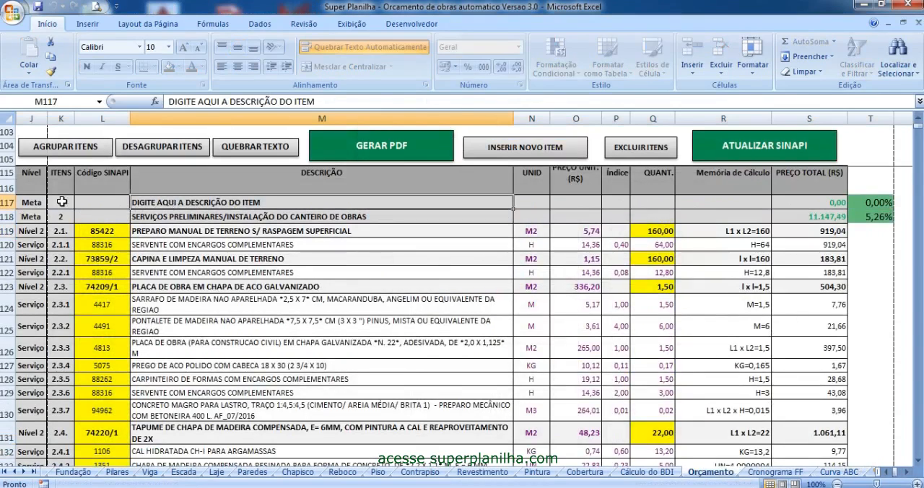
{"action": "left_click", "coordinate": [63, 202]}
{"action": "left_click_drag", "start_coordinate": [65, 202], "coordinate": [62, 407]}
{"action": "left_click", "coordinate": [155, 215]}
{"action": "key", "text": "Up"}
{"action": "type", "text": "descrição"}
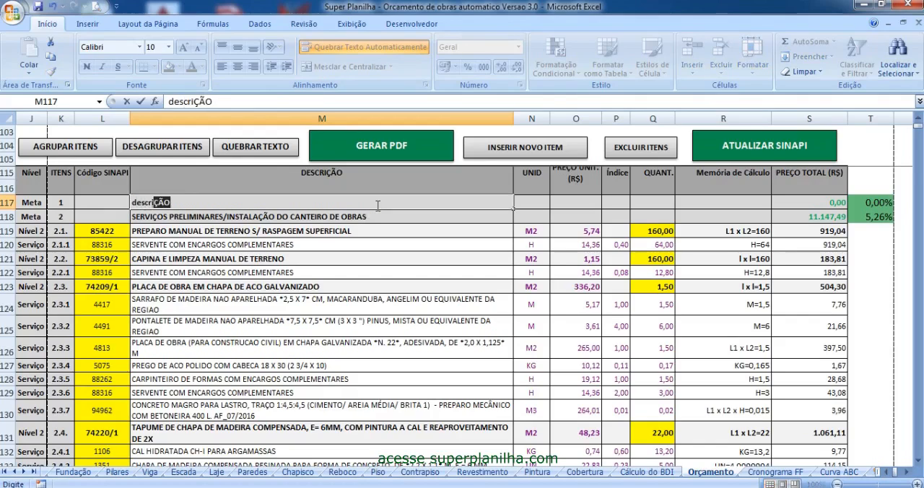
{"action": "type", "text": " do item"}
{"action": "key", "text": "Return"}
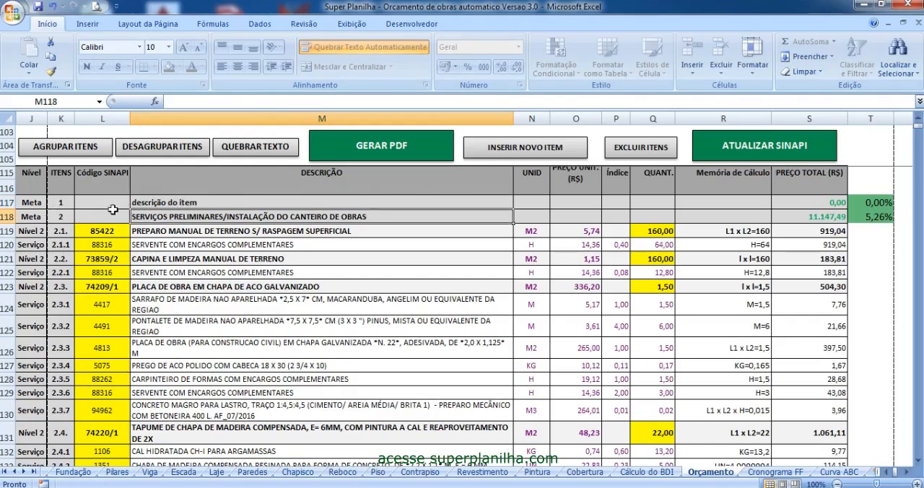
- Start inserting a new item of the type Nível 2 e Serviço
{"action": "left_click", "coordinate": [508, 153]}
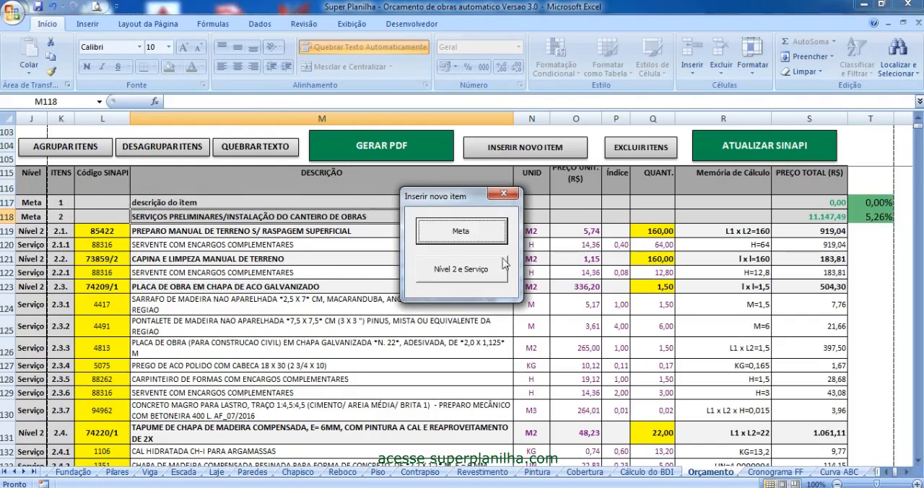
{"action": "left_click", "coordinate": [456, 277]}
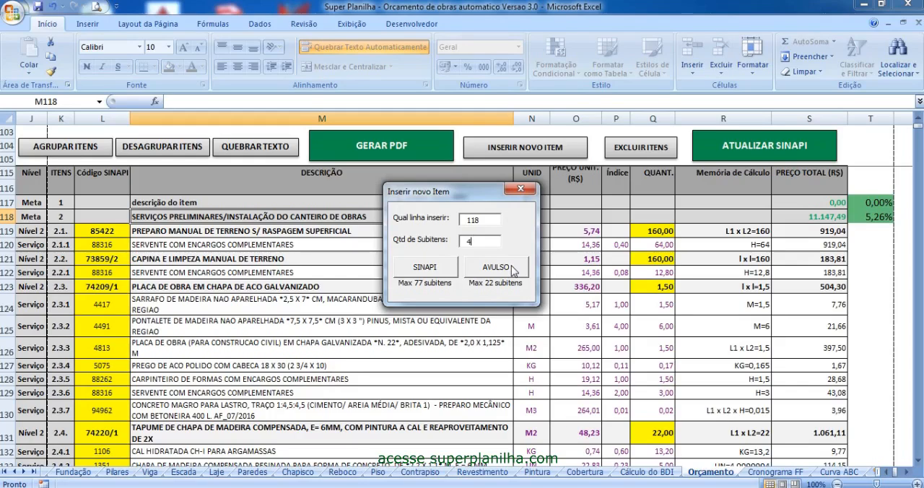
- Insert the SINAPI Nível 2 item at row 118 with 4 subitems, skipping the composicao.xlsx value update, and close the insertion form
{"action": "left_click", "coordinate": [423, 268]}
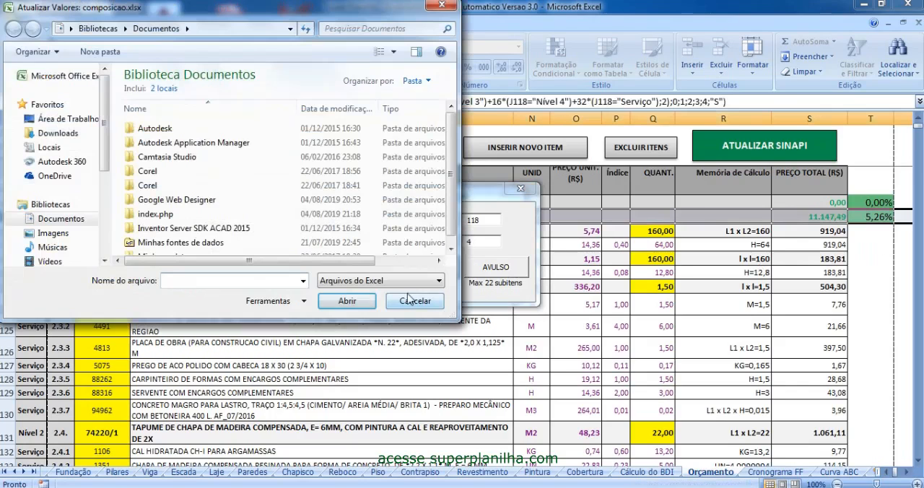
{"action": "left_click", "coordinate": [409, 302]}
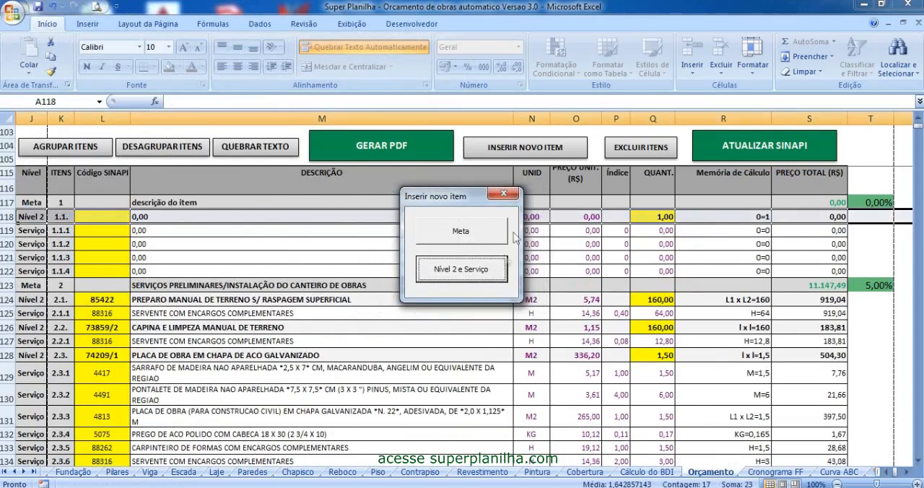
{"action": "left_click", "coordinate": [504, 194]}
- Copy the SINAPI code 74209/1 from the PLACA DE OBRA item in row 128 into the code cell of row 118
{"action": "left_click", "coordinate": [107, 238]}
{"action": "left_click", "coordinate": [106, 217]}
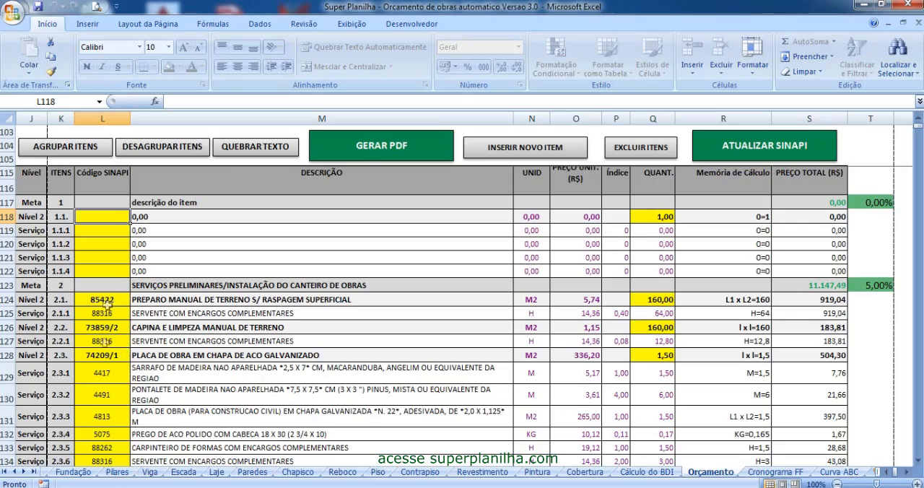
{"action": "left_click", "coordinate": [108, 356]}
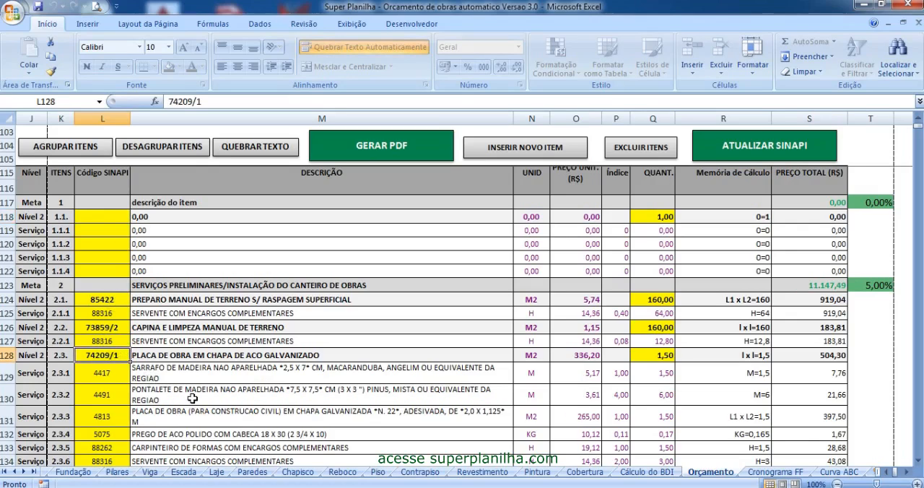
{"action": "key", "text": "ctrl+c"}
{"action": "left_click", "coordinate": [103, 216]}
{"action": "key", "text": "ctrl+v"}
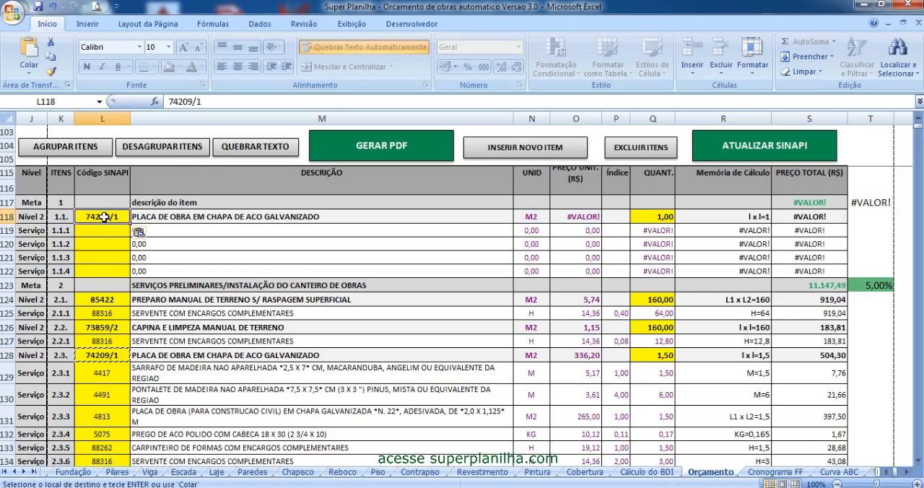
- Try other SINAPI codes in the code cell of row 118, ending with 84665
{"action": "type", "text": "884845"}
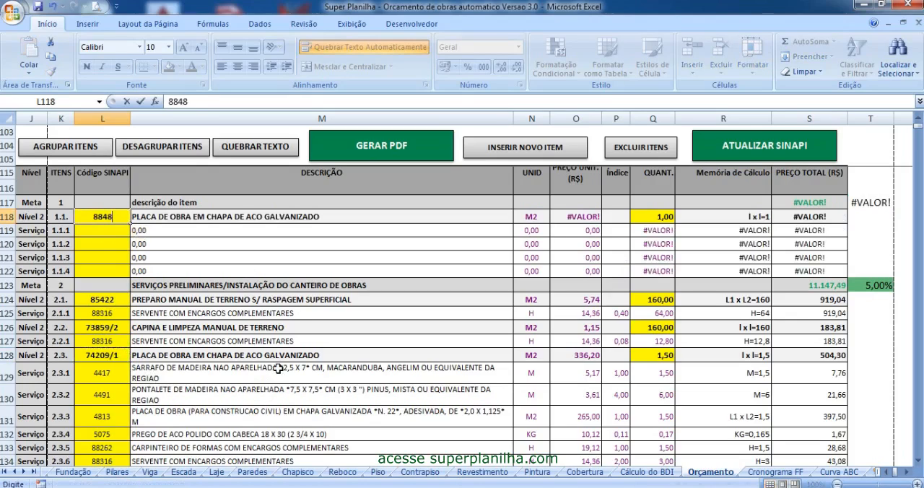
{"action": "key", "text": "Return"}
{"action": "key", "text": "Up"}
{"action": "type", "text": "846652"}
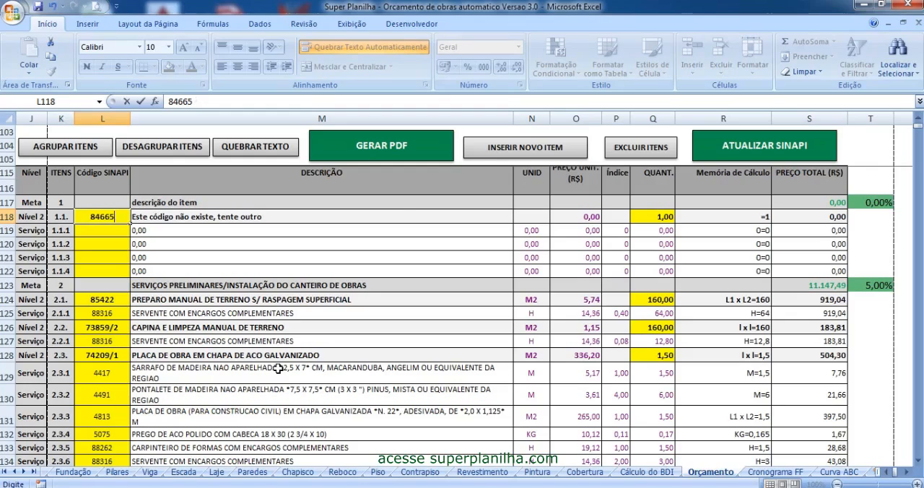
{"action": "key", "text": "Return"}
{"action": "key", "text": "Up"}
{"action": "key", "text": "Right"}
{"action": "key", "text": "Left"}
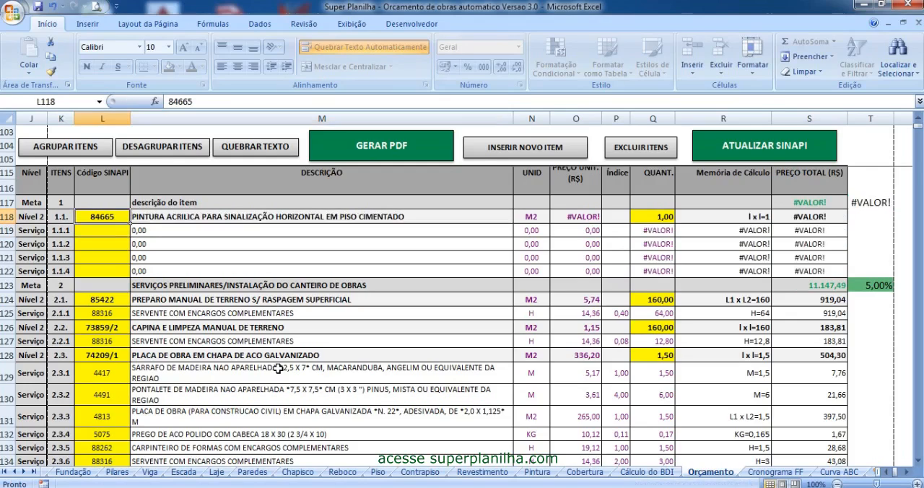
- Copy SINAPI codes 74209/1, 4417, 4491, 4813 and 5075 from rows 128 to 132 into the code cells of rows 118 to 122
{"action": "left_click", "coordinate": [118, 354]}
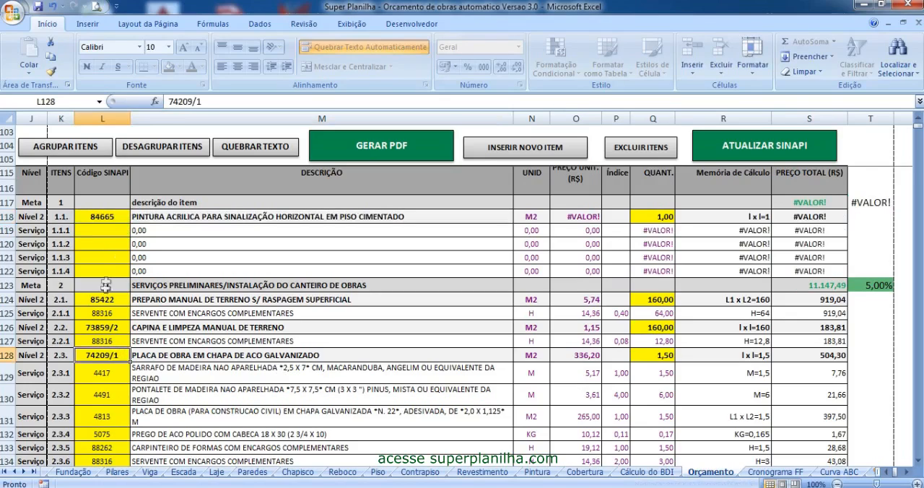
{"action": "left_click_drag", "start_coordinate": [107, 355], "coordinate": [105, 433]}
{"action": "key", "text": "ctrl+c"}
{"action": "left_click", "coordinate": [108, 216]}
{"action": "key", "text": "ctrl+v"}
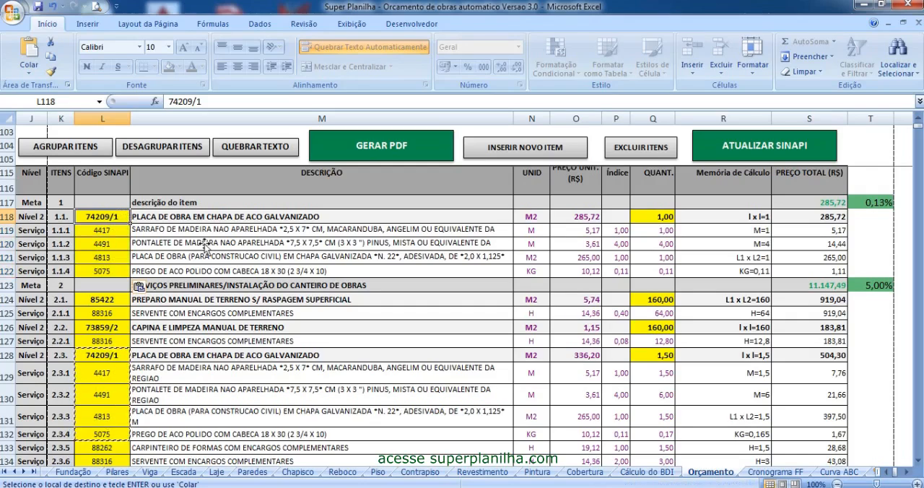
- Set the quantity of item 1.1, PLACA DE OBRA EM CHAPA DE ACO GALVANIZADO, to 5
{"action": "left_click", "coordinate": [663, 216]}
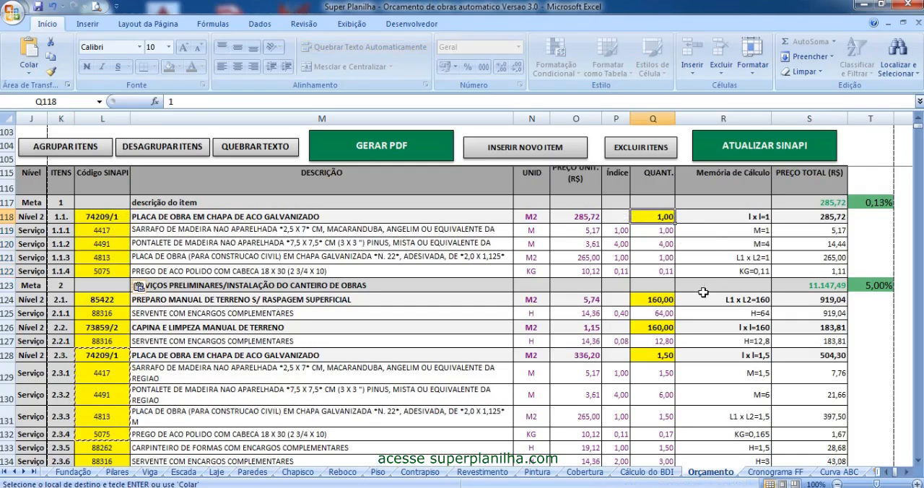
{"action": "type", "text": "5"}
{"action": "key", "text": "Return"}
{"action": "key", "text": "Up"}
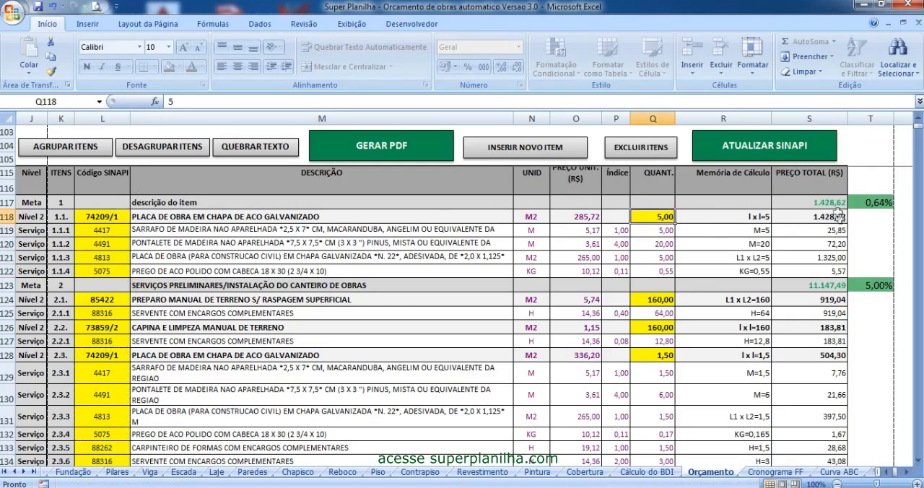
- Look over the budget header and the newly inserted items in rows 117 to 122
{"action": "left_click", "coordinate": [352, 230]}
{"action": "scroll", "coordinate": [353, 230], "scroll_direction": "up", "scroll_amount": 3}
{"action": "left_click", "coordinate": [416, 301]}
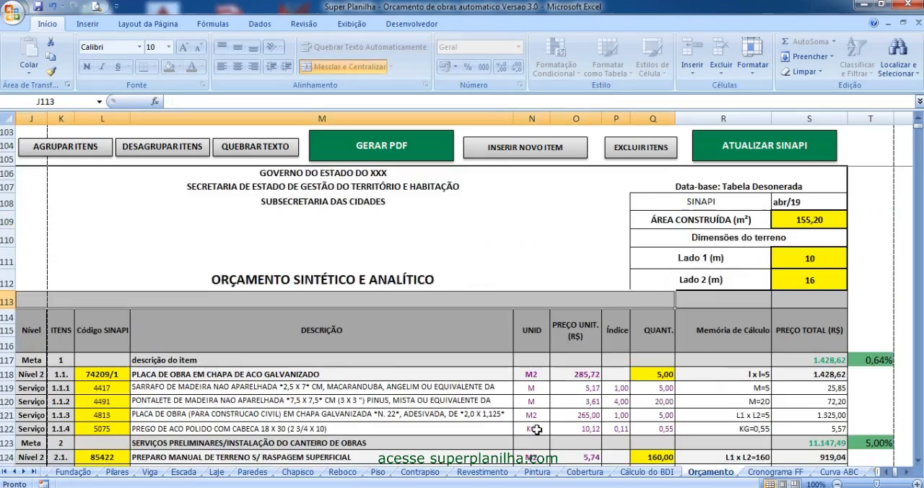
{"action": "scroll", "coordinate": [229, 363], "scroll_direction": "down", "scroll_amount": 2}
{"action": "scroll", "coordinate": [238, 362], "scroll_direction": "up", "scroll_amount": 2}
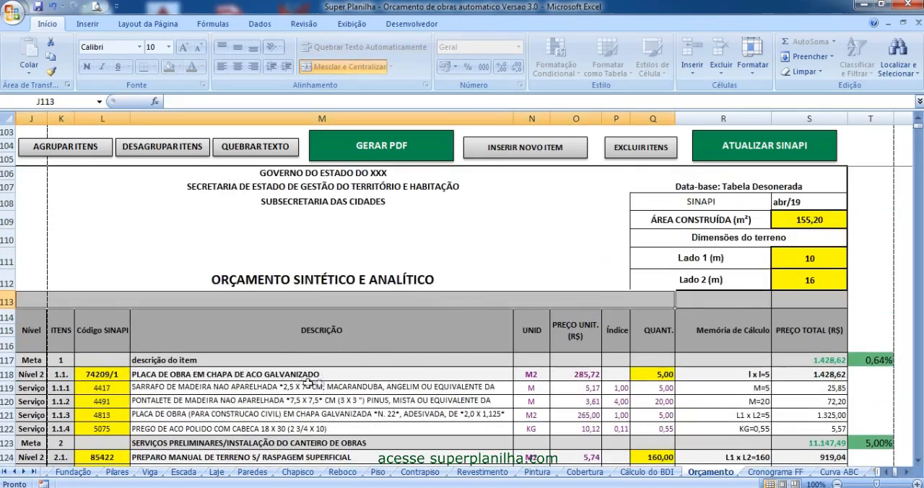
{"action": "scroll", "coordinate": [251, 354], "scroll_direction": "down", "scroll_amount": 4}
{"action": "scroll", "coordinate": [317, 357], "scroll_direction": "up", "scroll_amount": 3}
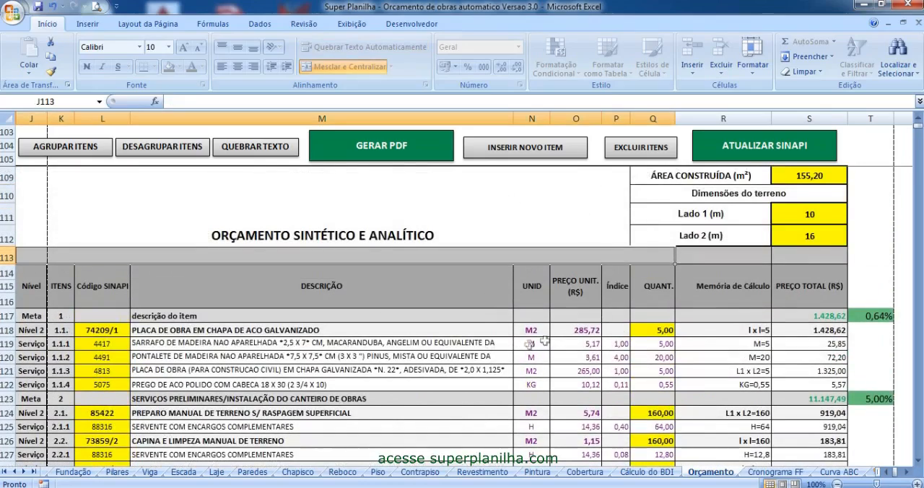
- Delete the Meta item in row 117 from the budget and close the deletion forms
{"action": "left_click", "coordinate": [641, 153]}
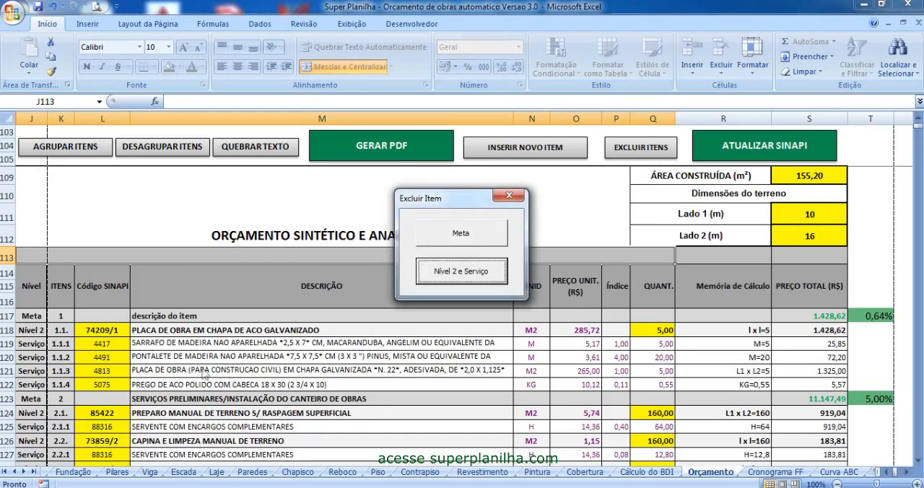
{"action": "left_click_drag", "start_coordinate": [470, 197], "coordinate": [520, 170]}
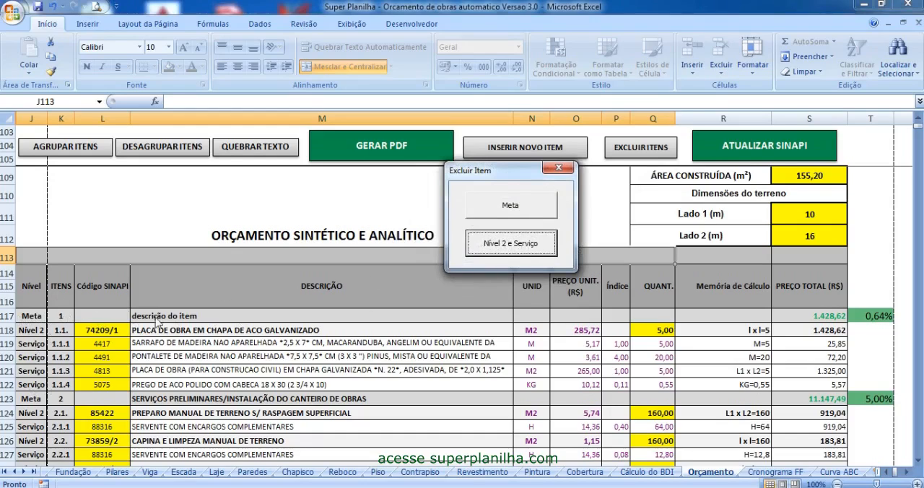
{"action": "left_click", "coordinate": [514, 209]}
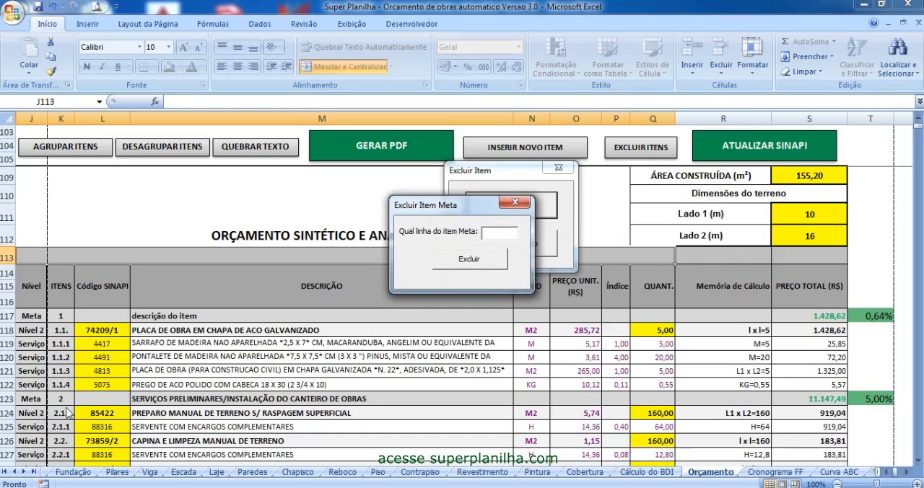
{"action": "type", "text": "117"}
{"action": "left_click", "coordinate": [462, 262]}
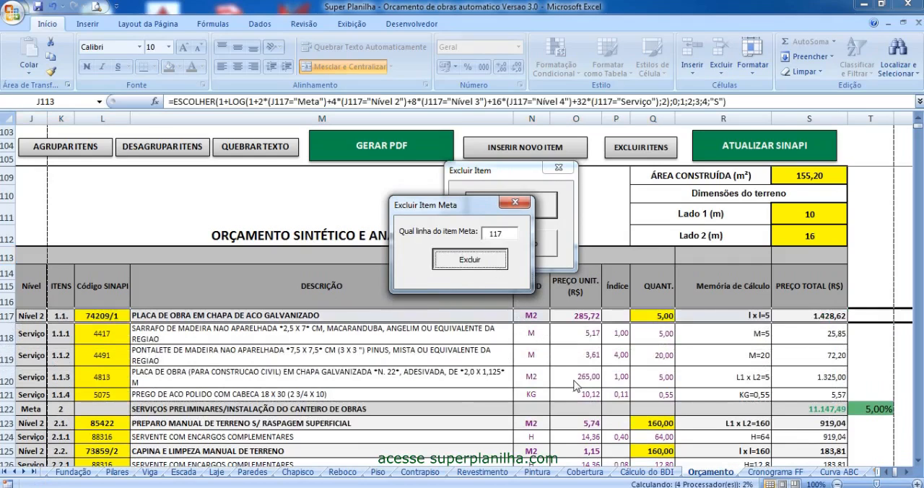
{"action": "left_click", "coordinate": [469, 259]}
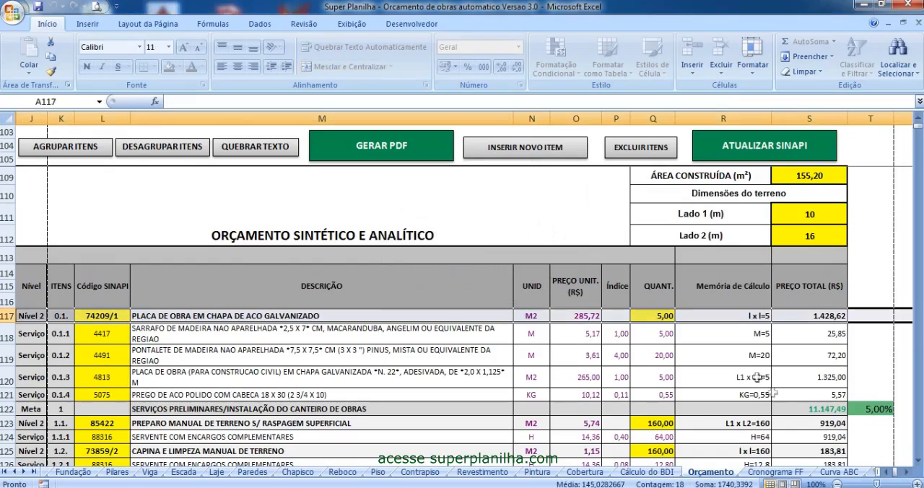
- Check the Cronograma FF and Curva ABC sheets and return to the Orçamento sheet
{"action": "left_click", "coordinate": [789, 473]}
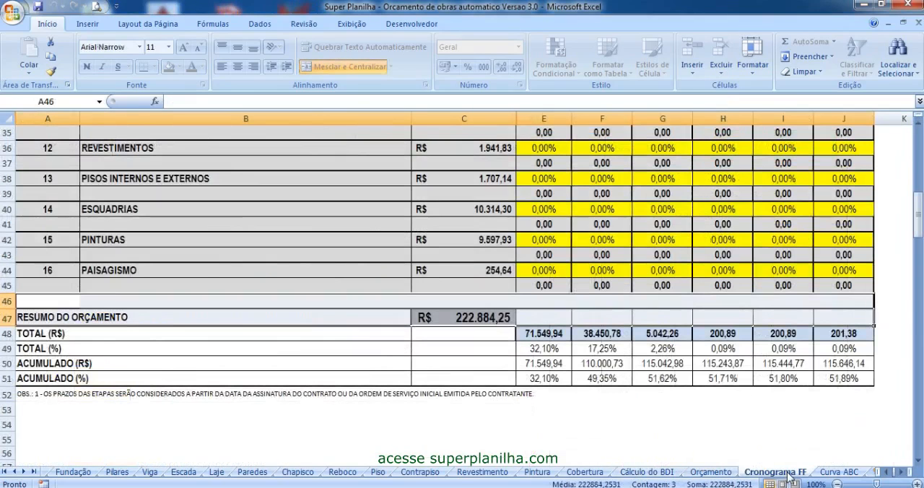
{"action": "left_click", "coordinate": [840, 472]}
{"action": "left_click", "coordinate": [710, 472]}
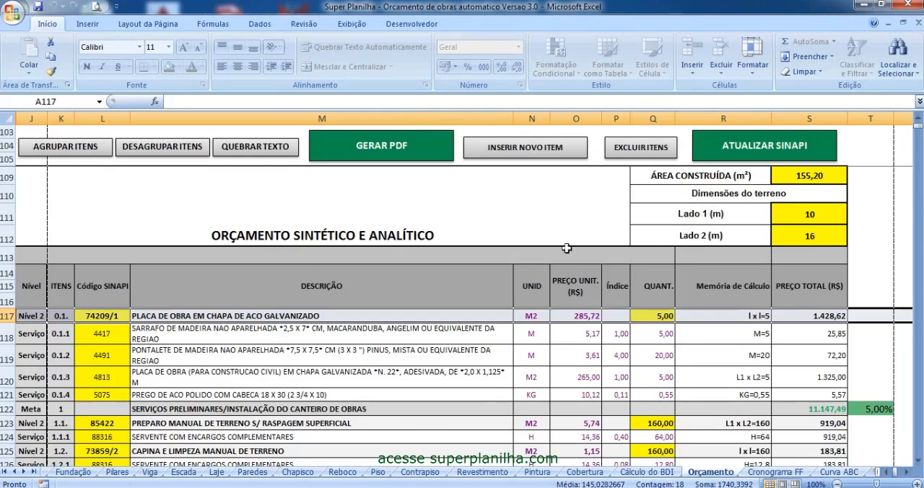
- Delete the Nível 2 and Serviço items in rows 117 to 121 and look over the remaining budget rows
{"action": "left_click", "coordinate": [174, 383]}
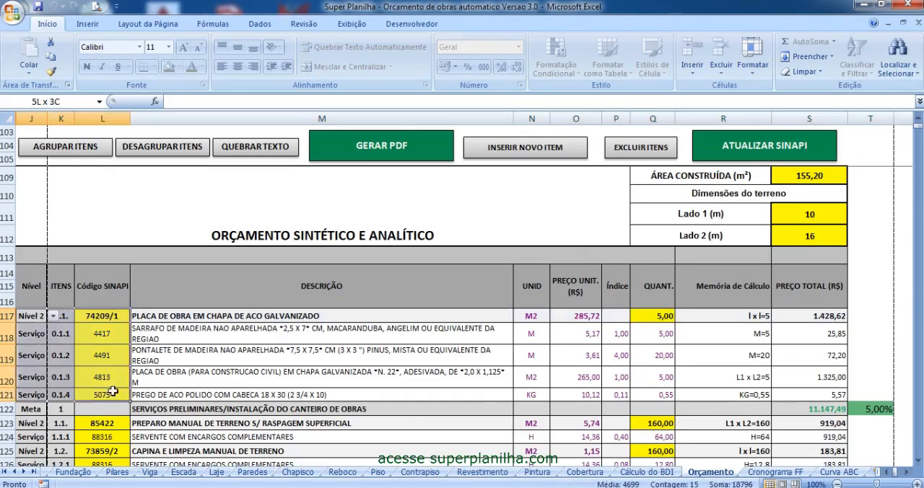
{"action": "left_click_drag", "start_coordinate": [60, 317], "coordinate": [63, 394]}
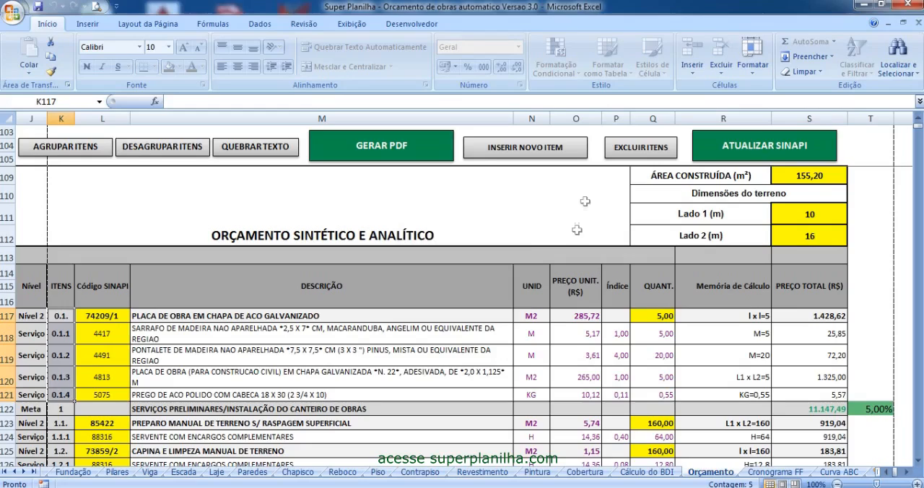
{"action": "left_click", "coordinate": [640, 147]}
{"action": "left_click", "coordinate": [462, 271]}
{"action": "left_click", "coordinate": [469, 243]}
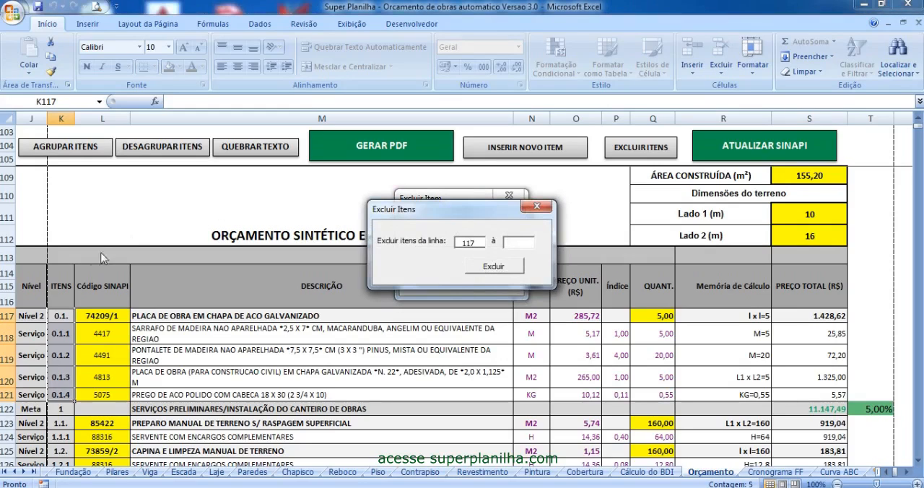
{"action": "left_click", "coordinate": [518, 241]}
{"action": "left_click", "coordinate": [510, 268]}
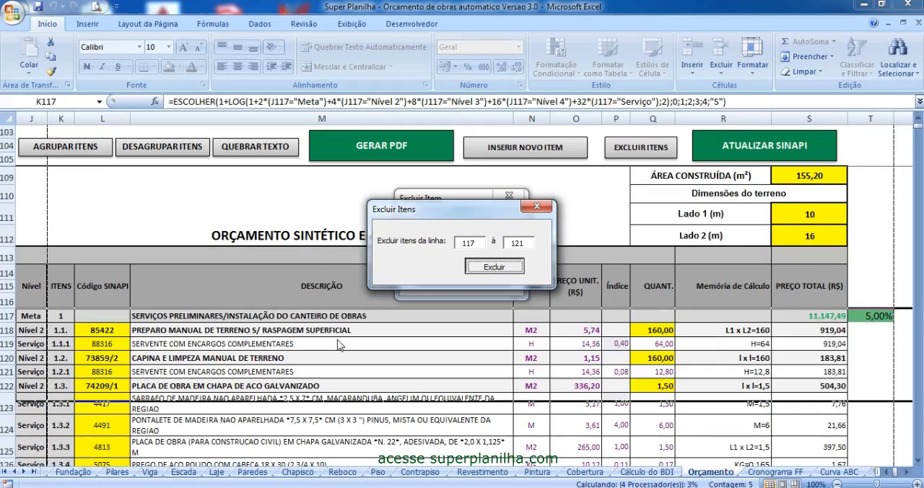
{"action": "left_click", "coordinate": [278, 357]}
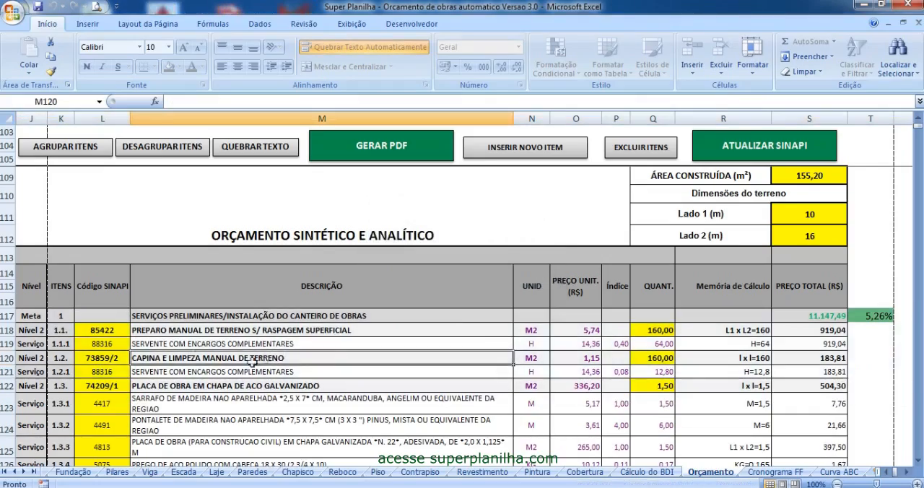
{"action": "scroll", "coordinate": [278, 346], "scroll_direction": "down", "scroll_amount": 10}
{"action": "scroll", "coordinate": [279, 334], "scroll_direction": "up", "scroll_amount": 11}
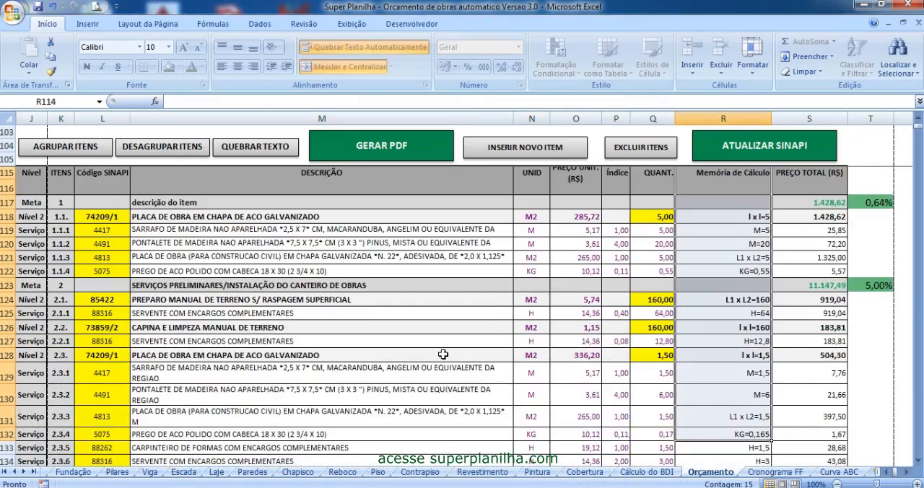
- Examine the Memória de Cálculo entries of the budget items in rows 118 to 132
{"action": "left_click", "coordinate": [444, 354]}
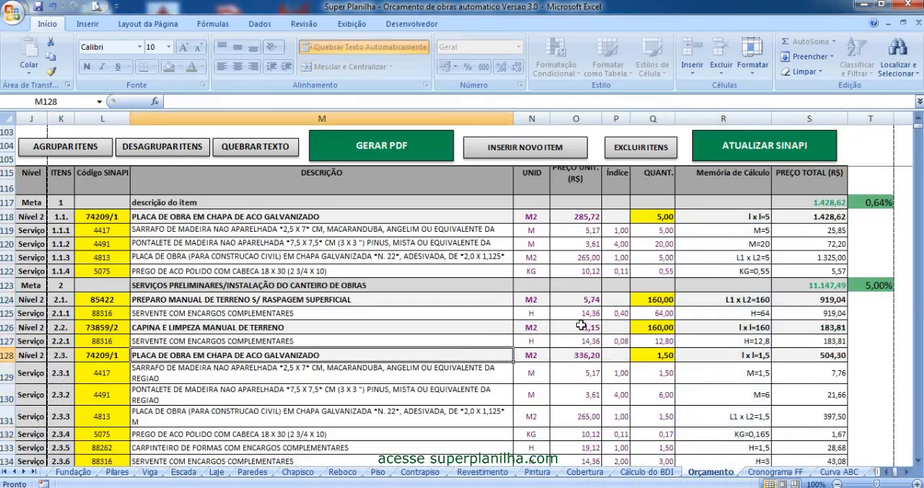
{"action": "scroll", "coordinate": [577, 321], "scroll_direction": "up", "scroll_amount": 3}
{"action": "scroll", "coordinate": [722, 286], "scroll_direction": "down", "scroll_amount": 3}
{"action": "left_click_drag", "start_coordinate": [742, 218], "coordinate": [726, 328]}
{"action": "left_click", "coordinate": [723, 375]}
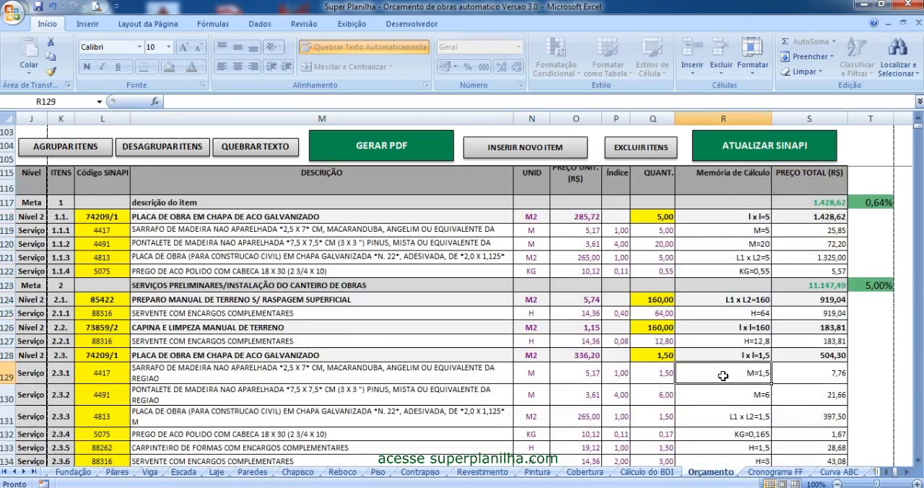
{"action": "left_click_drag", "start_coordinate": [749, 216], "coordinate": [743, 374]}
{"action": "left_click_drag", "start_coordinate": [731, 436], "coordinate": [723, 219]}
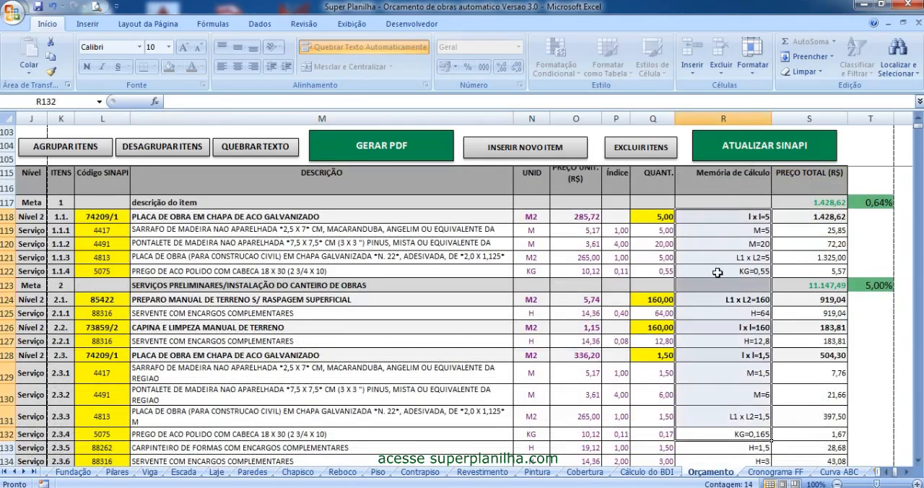
{"action": "left_click", "coordinate": [733, 220]}
{"action": "left_click", "coordinate": [729, 284]}
{"action": "left_click", "coordinate": [722, 330]}
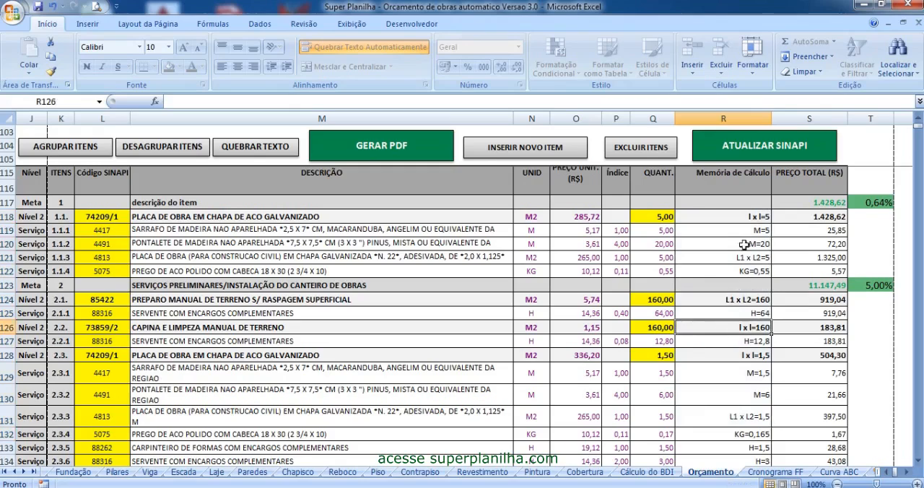
- Review the item list and monthly percentage columns of the physical-financial schedule on the Cronograma FF sheet
{"action": "left_click", "coordinate": [776, 472]}
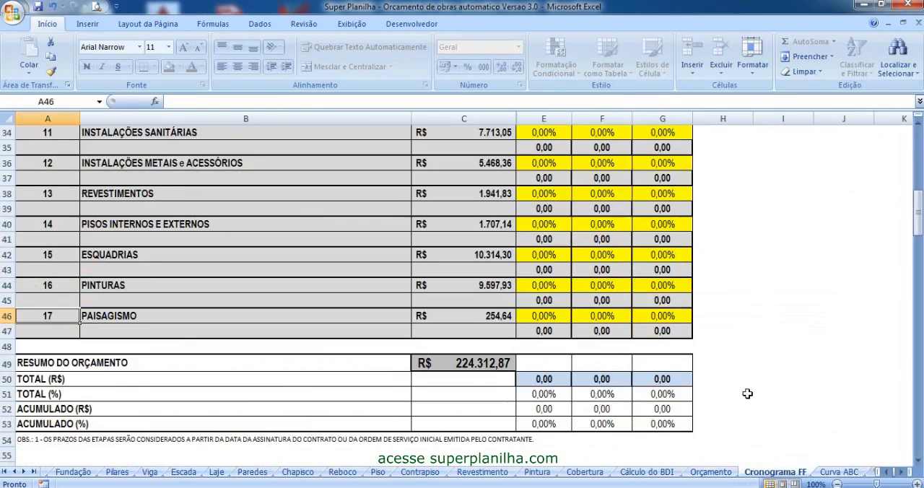
{"action": "scroll", "coordinate": [750, 381], "scroll_direction": "up", "scroll_amount": 10}
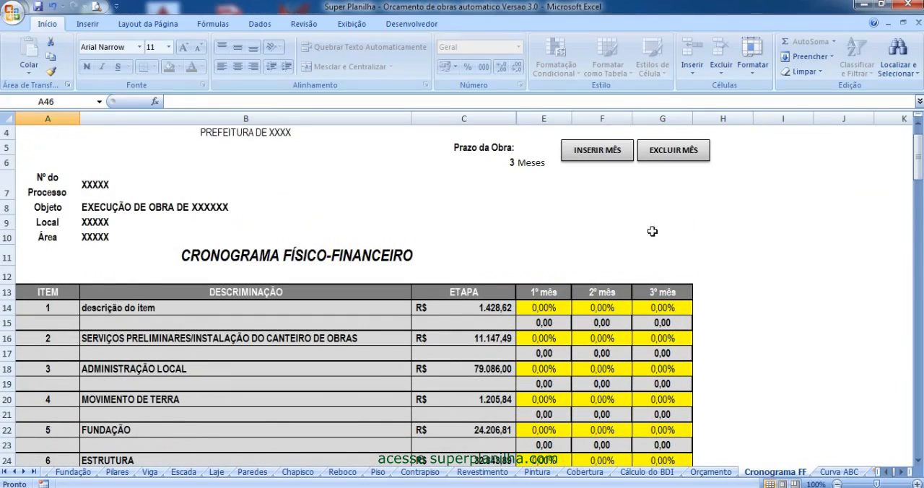
{"action": "scroll", "coordinate": [652, 245], "scroll_direction": "down", "scroll_amount": 9}
{"action": "left_click_drag", "start_coordinate": [166, 348], "coordinate": [193, 183]}
{"action": "scroll", "coordinate": [264, 285], "scroll_direction": "up", "scroll_amount": 8}
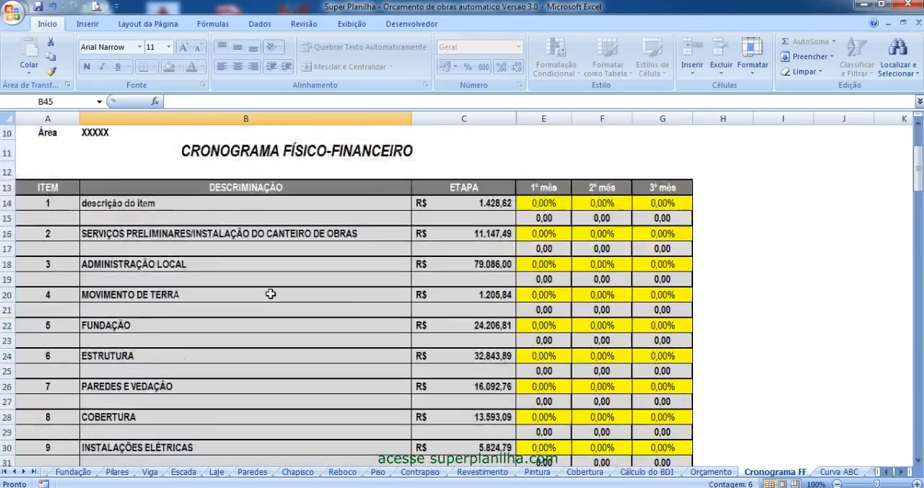
- Compare the item descriptions on the Cronograma FF sheet with the Meta items on the Orçamento sheet, ending on Cronograma FF
{"action": "left_click", "coordinate": [132, 269]}
{"action": "left_click", "coordinate": [130, 306]}
{"action": "scroll", "coordinate": [137, 378], "scroll_direction": "down", "scroll_amount": 4}
{"action": "scroll", "coordinate": [157, 332], "scroll_direction": "up", "scroll_amount": 4}
{"action": "left_click_drag", "start_coordinate": [124, 264], "coordinate": [157, 397]}
{"action": "left_click", "coordinate": [720, 474]}
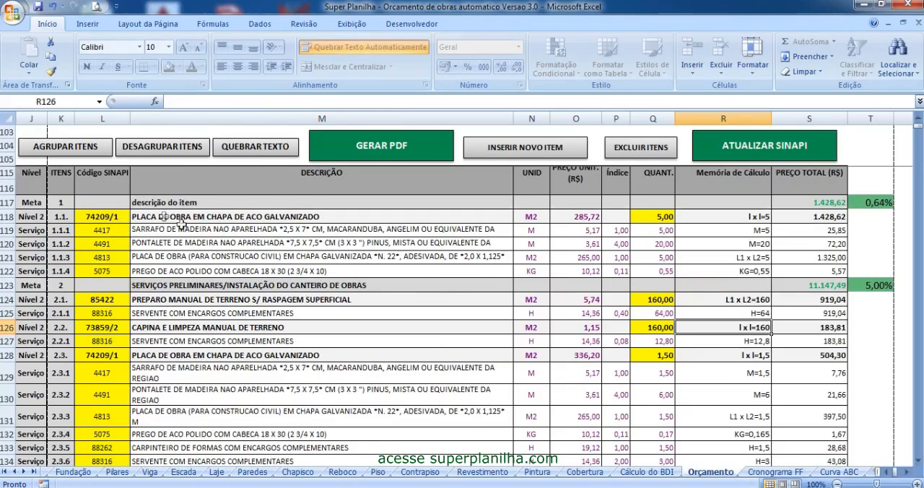
{"action": "left_click", "coordinate": [150, 202]}
{"action": "left_click", "coordinate": [791, 472]}
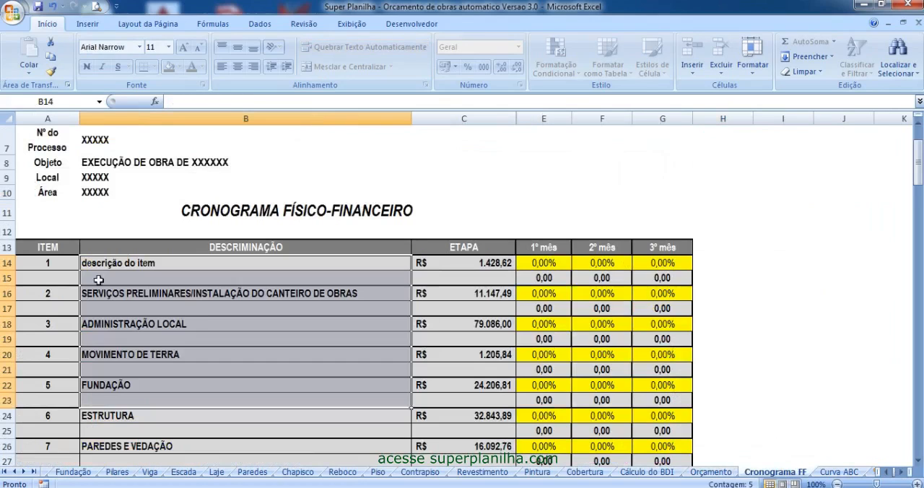
- Insert three more months into the physical-financial schedule to give a construction term of 6 months
{"action": "left_click", "coordinate": [603, 264]}
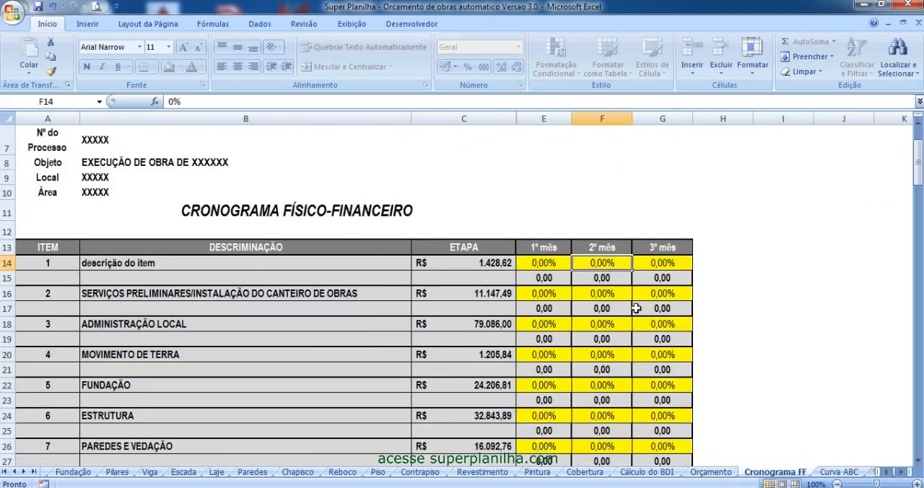
{"action": "scroll", "coordinate": [643, 309], "scroll_direction": "up", "scroll_amount": 2}
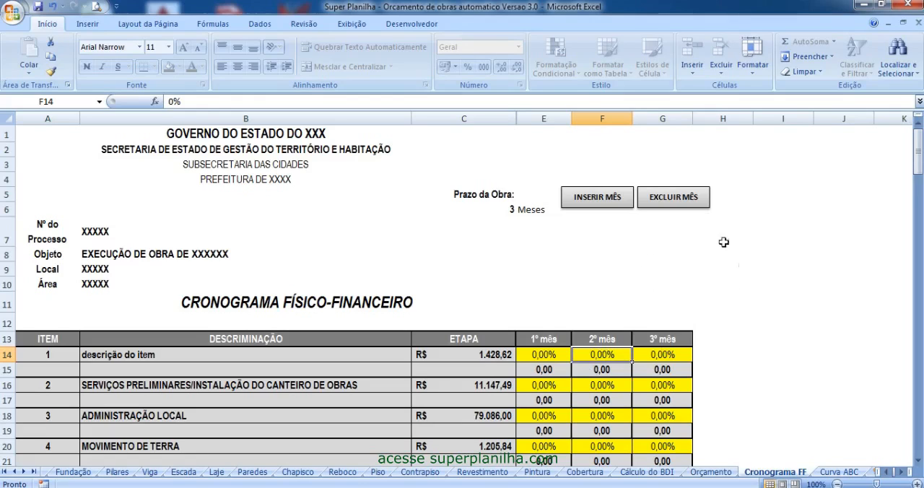
{"action": "left_click", "coordinate": [602, 208]}
{"action": "left_click", "coordinate": [602, 208]}
{"action": "left_click", "coordinate": [602, 208]}
{"action": "left_click_drag", "start_coordinate": [304, 303], "coordinate": [4, 283]}
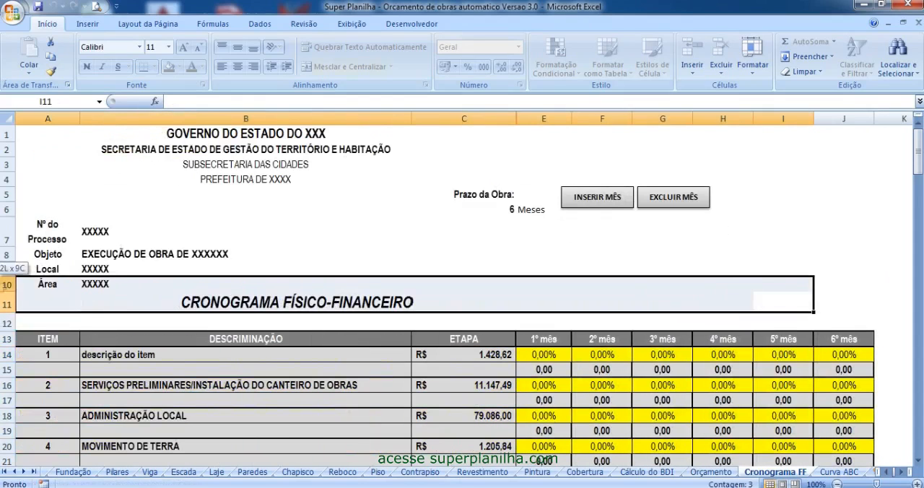
{"action": "left_click", "coordinate": [784, 370]}
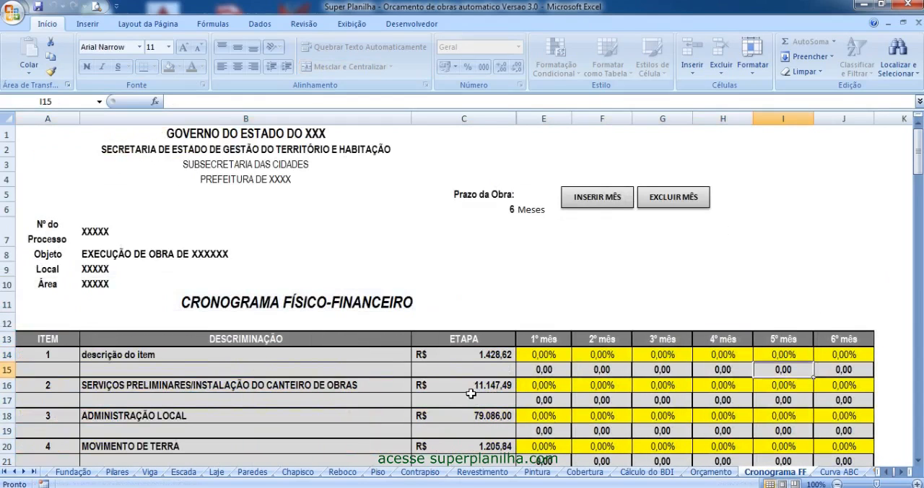
{"action": "left_click", "coordinate": [548, 358]}
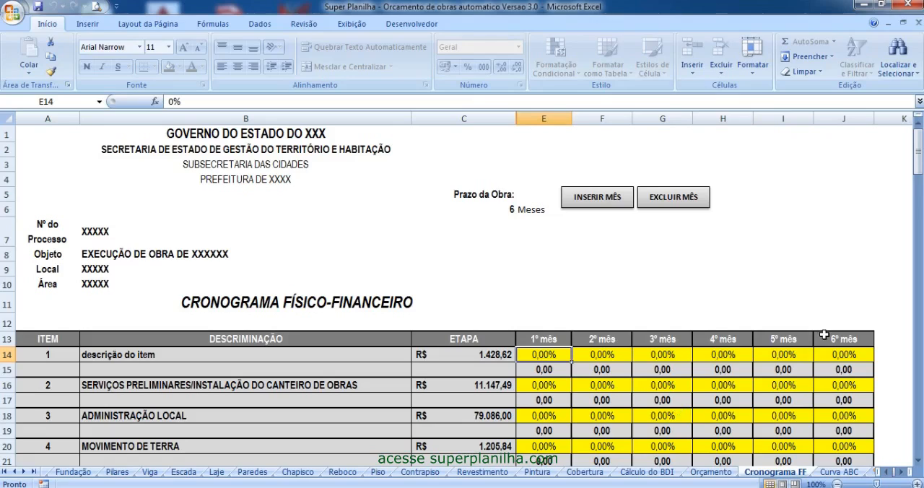
{"action": "type", "text": "100"}
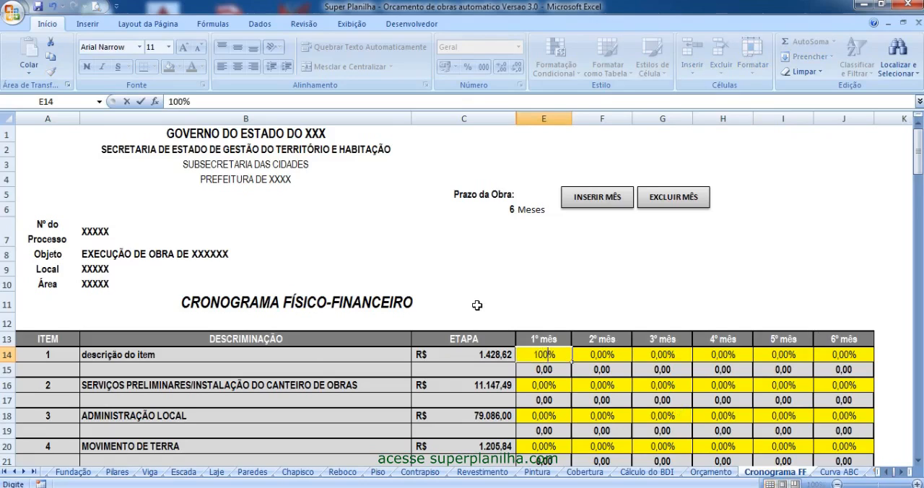
{"action": "key", "text": "Return"}
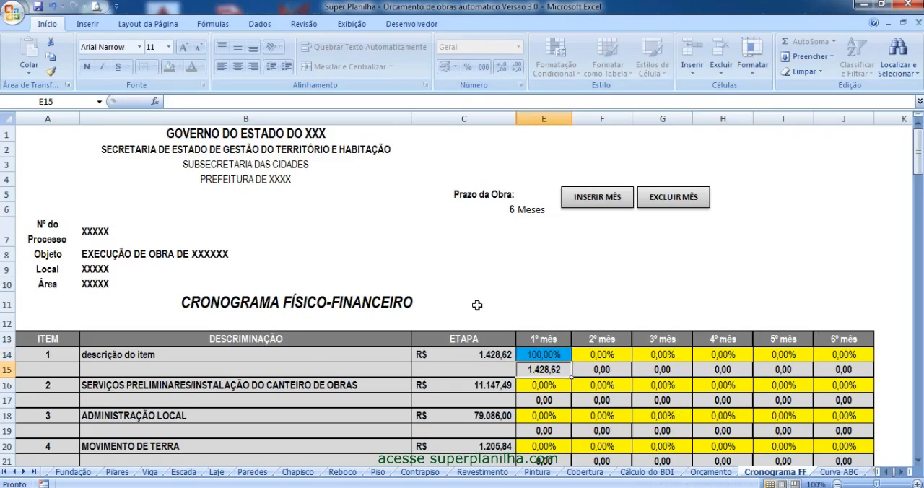
{"action": "key", "text": "ctrl+z"}
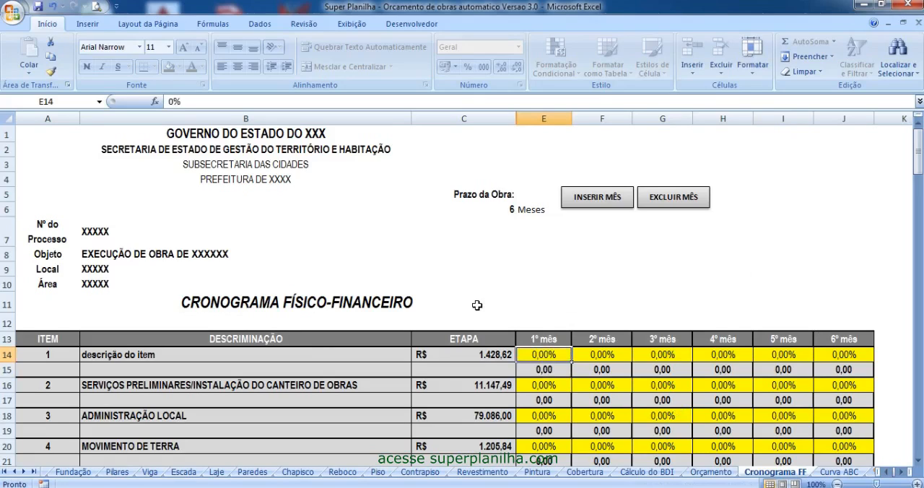
- Allocate item 1 100% to the 1º mês, and item 2 70% to the 1º mês and 30% to the 2º mês
{"action": "type", "text": "100"}
{"action": "key", "text": "Return"}
{"action": "key", "text": "Down"}
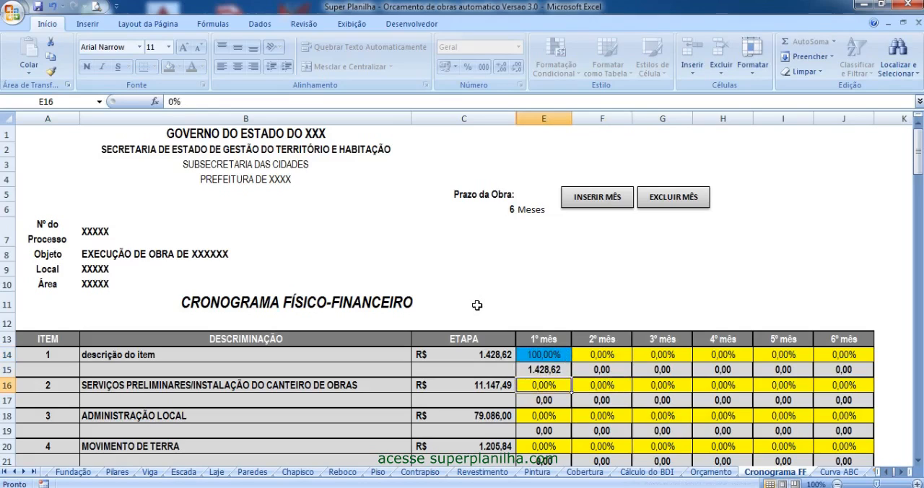
{"action": "type", "text": "70"}
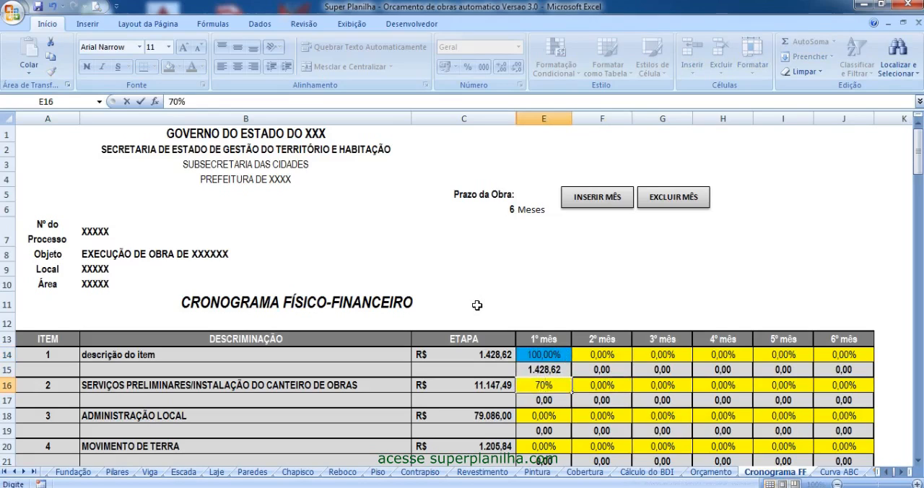
{"action": "key", "text": "Tab"}
{"action": "type", "text": "30"}
{"action": "key", "text": "Return"}
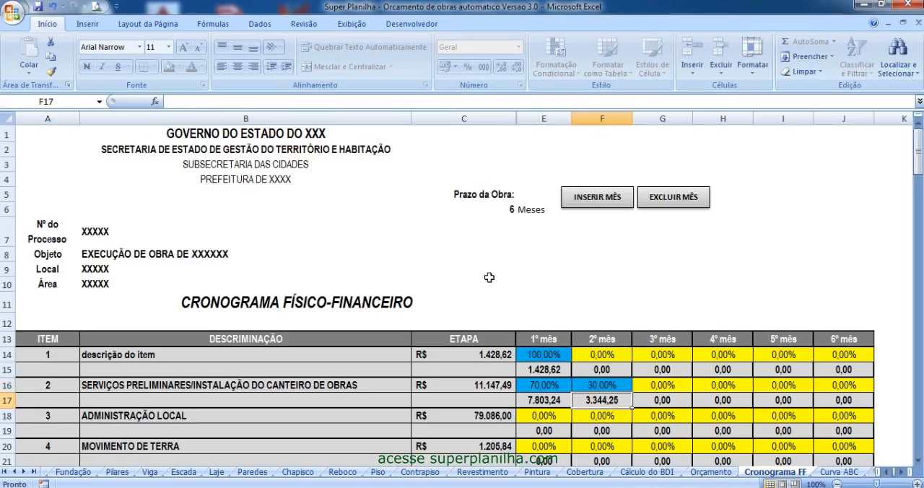
- Calculate 100 divided by 6 in the Windows Calculator for the monthly share of ADMINISTRAÇÃO LOCAL, closing the calculator when done
{"action": "scroll", "coordinate": [480, 272], "scroll_direction": "down", "scroll_amount": 3}
{"action": "left_click", "coordinate": [558, 267]}
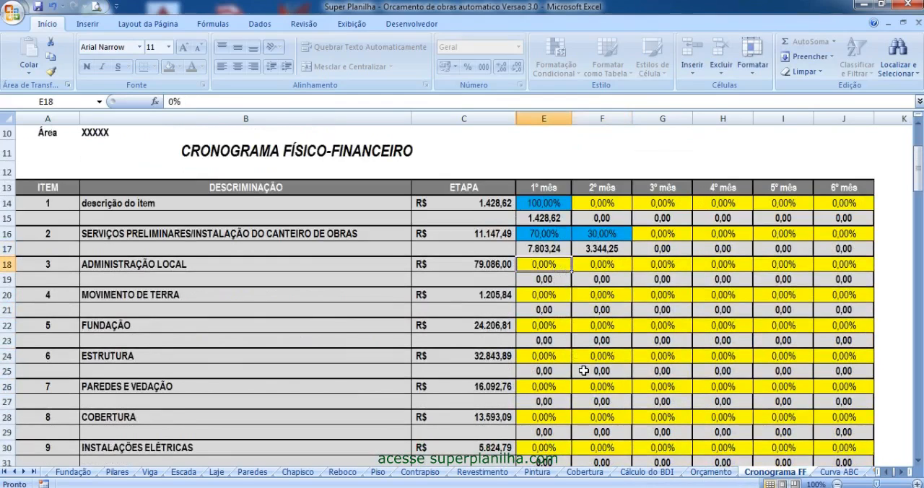
{"action": "left_click_drag", "start_coordinate": [858, 263], "coordinate": [563, 264]}
{"action": "key", "text": "super"}
{"action": "left_click", "coordinate": [72, 81]}
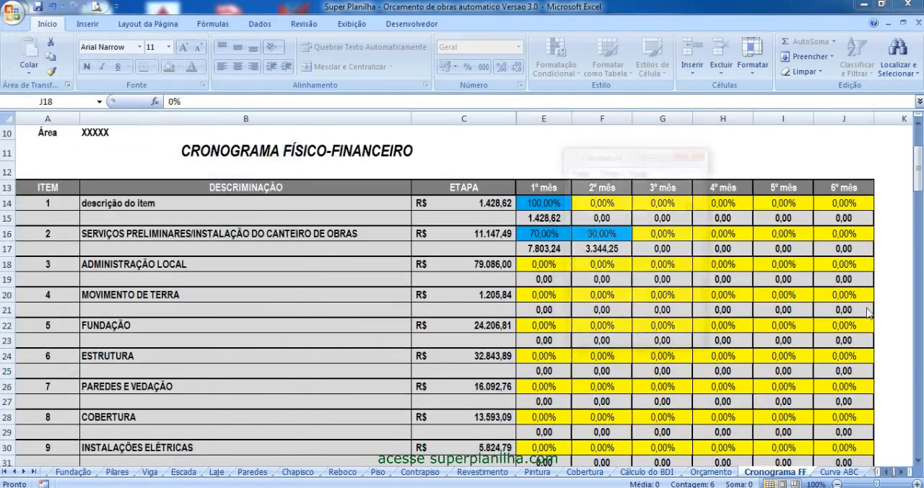
{"action": "type", "text": "6"}
{"action": "key", "text": "Return"}
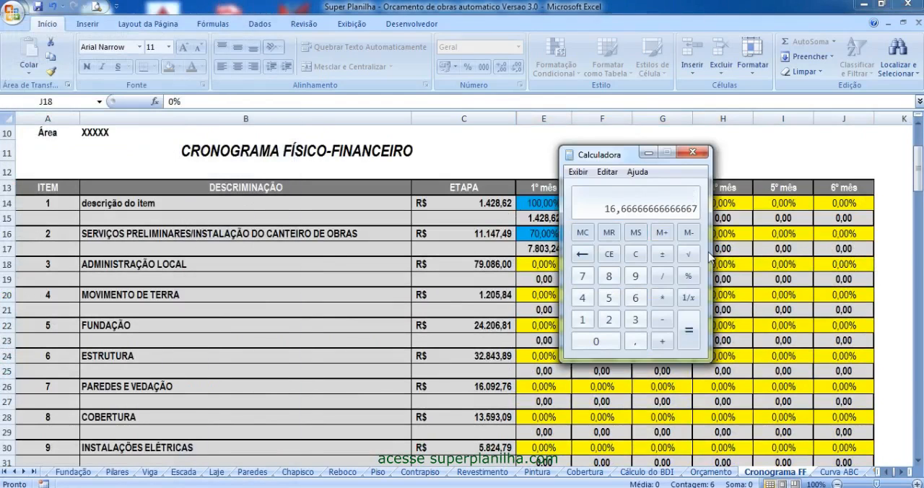
{"action": "left_click", "coordinate": [700, 153]}
- Set the 1º mês and 2º mês percentages of ADMINISTRAÇÃO LOCAL to 16,66%
{"action": "key", "text": "F2"}
{"action": "left_click", "coordinate": [533, 262]}
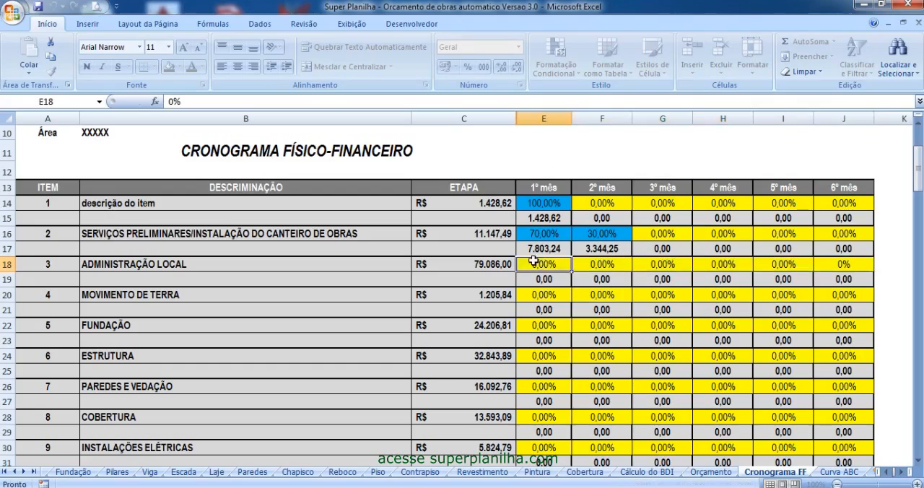
{"action": "type", "text": "16,66"}
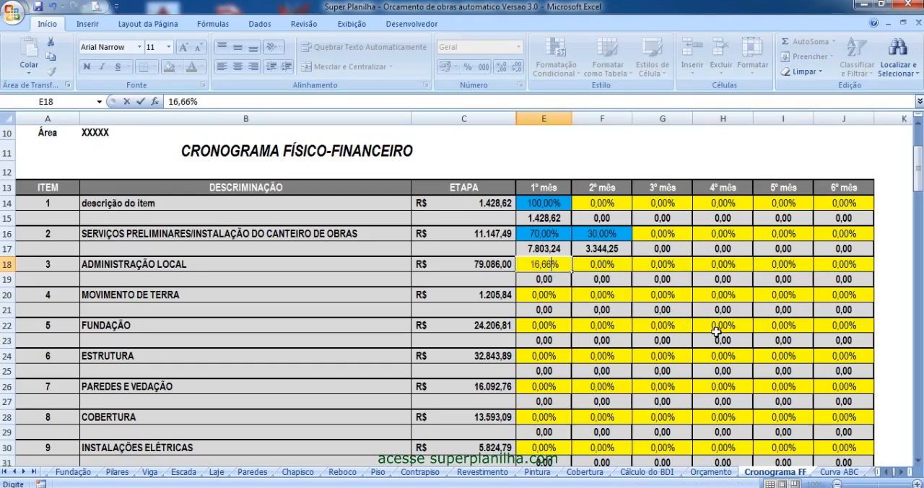
{"action": "key", "text": "Tab"}
{"action": "type", "text": "16,66"}
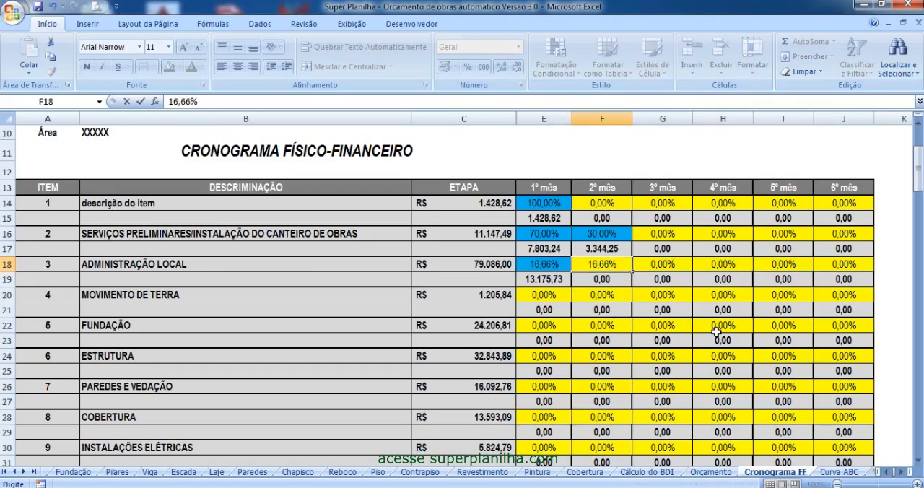
{"action": "key", "text": "Tab"}
{"action": "key", "text": "Tab"}
{"action": "key", "text": "Tab"}
{"action": "key", "text": "Tab"}
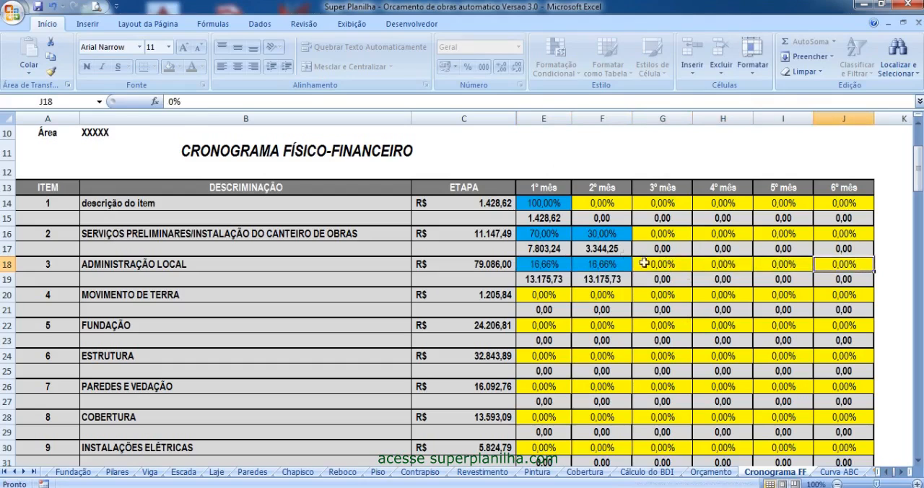
- Check the sum of the six monthly percentages for item 1 and for item 2
{"action": "left_click", "coordinate": [538, 204]}
{"action": "left_click_drag", "start_coordinate": [552, 207], "coordinate": [850, 204]}
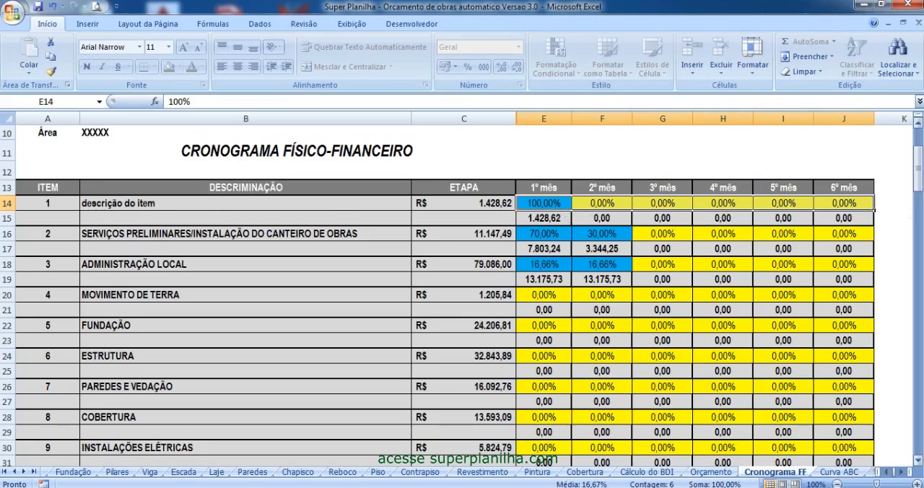
{"action": "left_click_drag", "start_coordinate": [528, 232], "coordinate": [854, 233]}
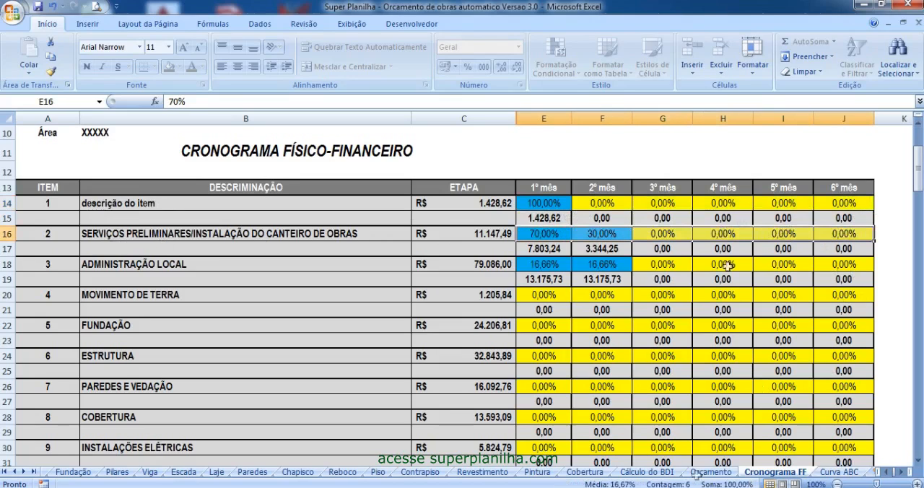
{"action": "left_click_drag", "start_coordinate": [543, 233], "coordinate": [844, 234]}
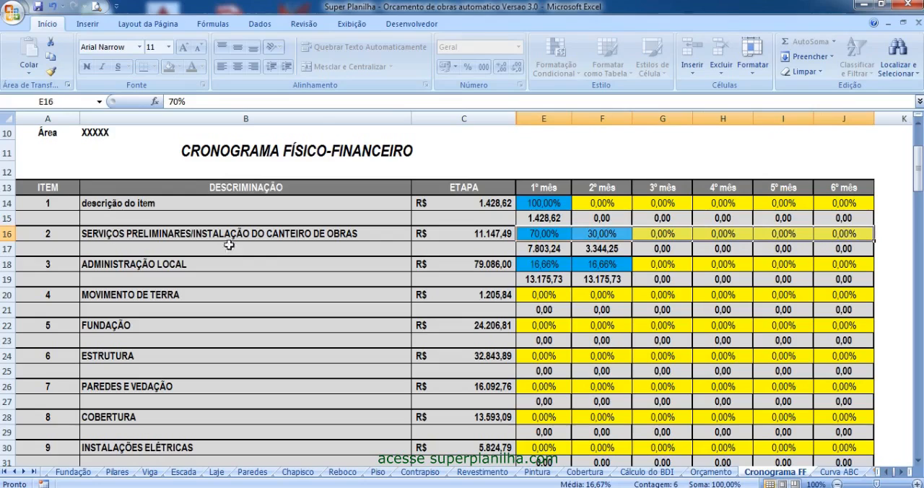
- Set the 3º to 6º mês percentages of ADMINISTRAÇÃO LOCAL to 16,66% each and check the row's sum
{"action": "left_click", "coordinate": [661, 264]}
{"action": "type", "text": "16,66"}
{"action": "key", "text": "Tab"}
{"action": "type", "text": "16,"}
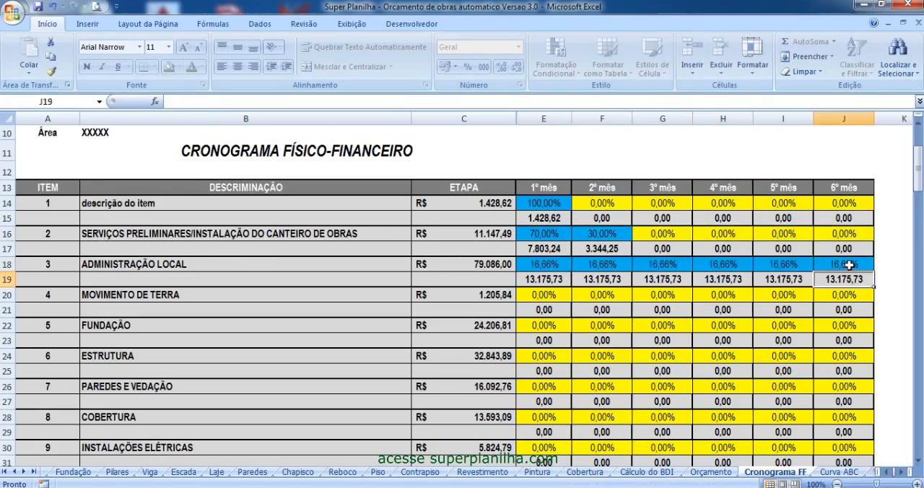
{"action": "left_click_drag", "start_coordinate": [848, 264], "coordinate": [550, 265]}
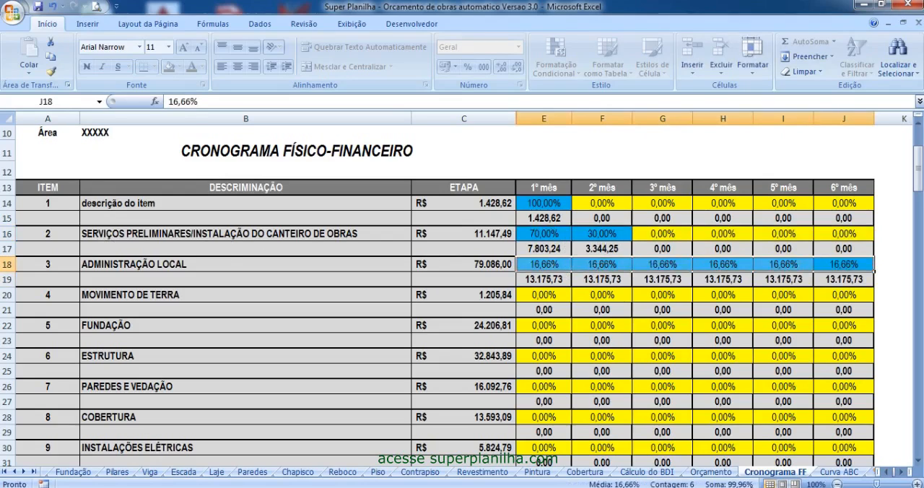
- Set the 6º mês percentage of ADMINISTRAÇÃO LOCAL to 16,7% and recheck the sum of the row
{"action": "left_click", "coordinate": [846, 266]}
{"action": "type", "text": "16,7"}
{"action": "key", "text": "Return"}
{"action": "left_click_drag", "start_coordinate": [843, 265], "coordinate": [545, 265]}
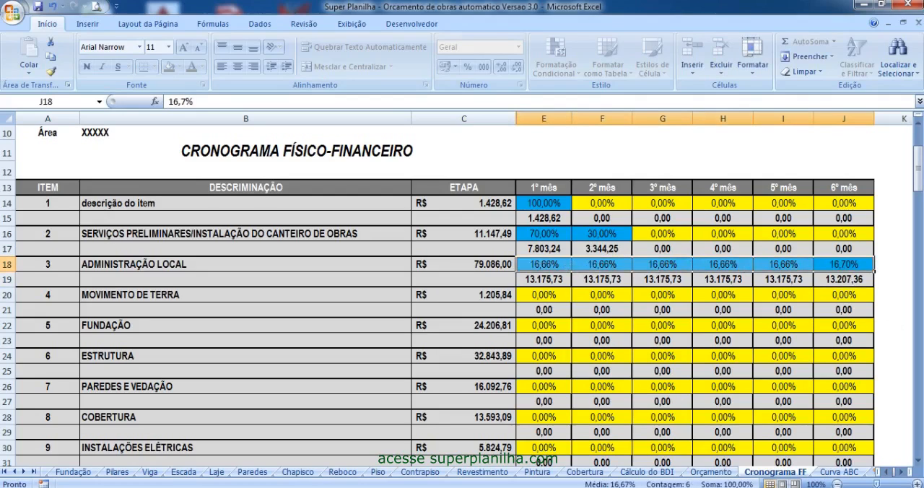
- Allocate MOVIMENTO DE TERRA 20%, 60% and 20% over the first three months and check their sum
{"action": "left_click", "coordinate": [560, 293]}
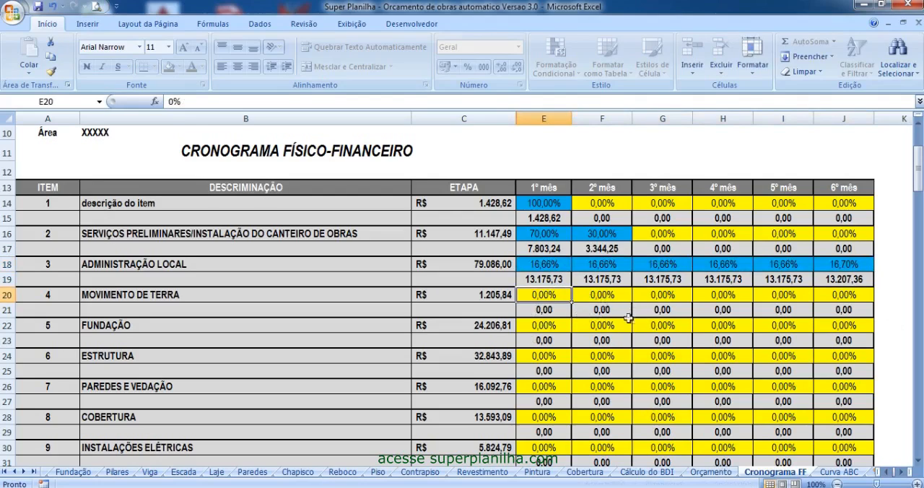
{"action": "type", "text": "20"}
{"action": "key", "text": "Tab"}
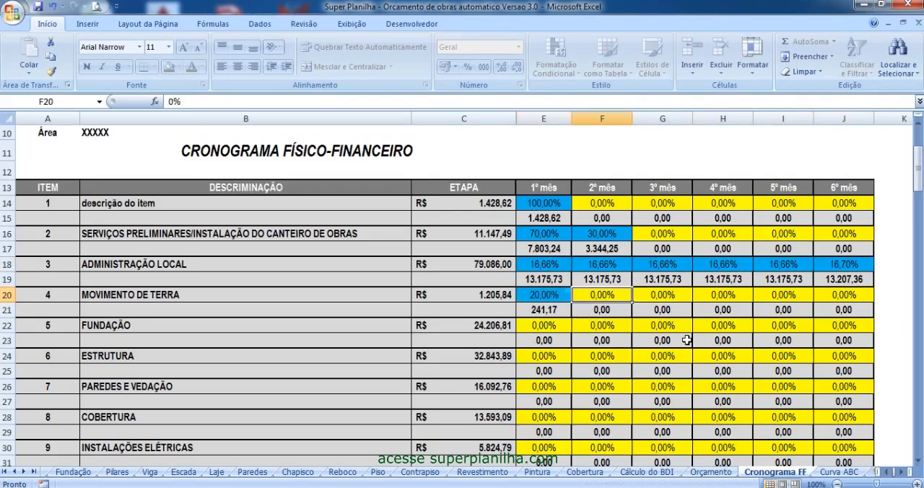
{"action": "type", "text": "60"}
{"action": "key", "text": "Tab"}
{"action": "type", "text": "20"}
{"action": "key", "text": "Return"}
{"action": "left_click_drag", "start_coordinate": [543, 295], "coordinate": [659, 290]}
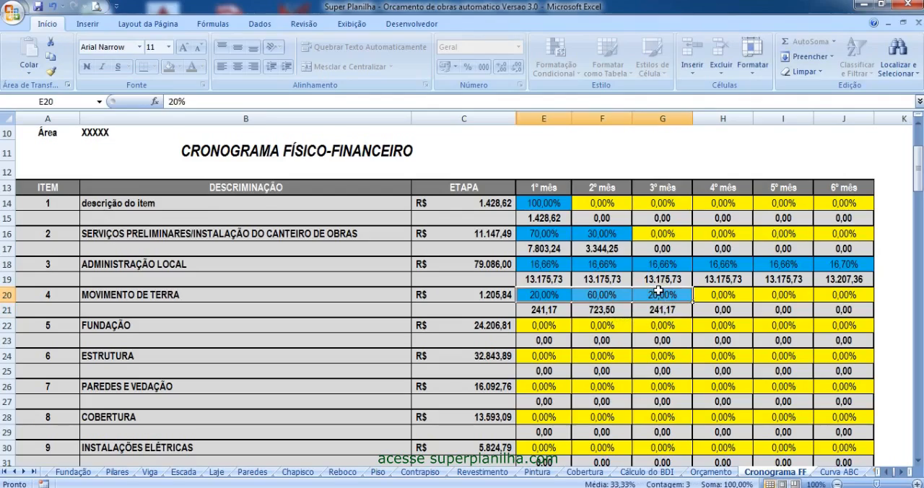
- Review the remaining schedule items and the monthly and accumulated totals in the budget summary below them
{"action": "scroll", "coordinate": [580, 329], "scroll_direction": "down", "scroll_amount": 9}
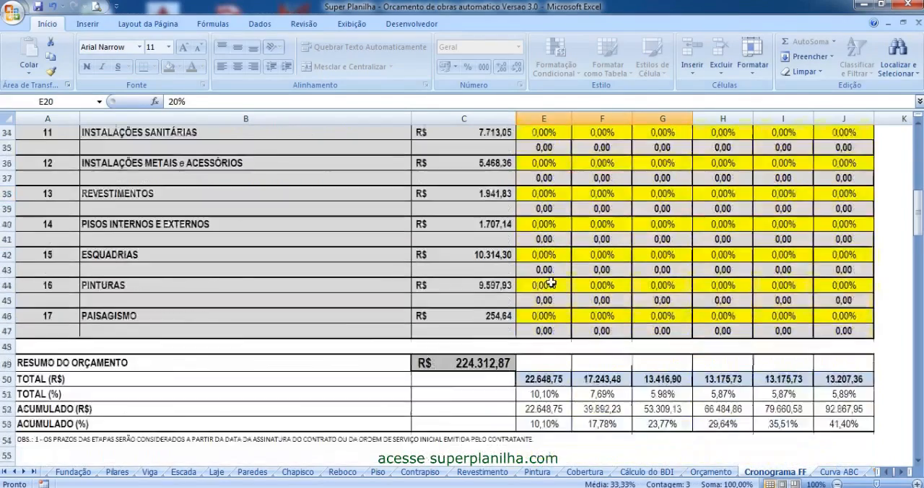
{"action": "scroll", "coordinate": [729, 388], "scroll_direction": "up", "scroll_amount": 12}
{"action": "scroll", "coordinate": [787, 359], "scroll_direction": "down", "scroll_amount": 7}
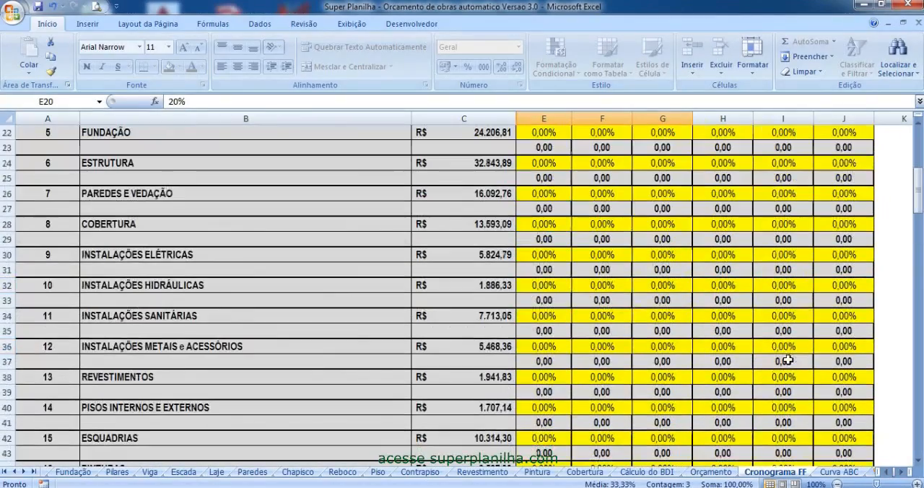
- Review the item list on the Curva ABC sheet and classify the ABC curve
{"action": "left_click", "coordinate": [846, 473]}
{"action": "left_click_drag", "start_coordinate": [116, 203], "coordinate": [145, 442]}
{"action": "left_click", "coordinate": [142, 205]}
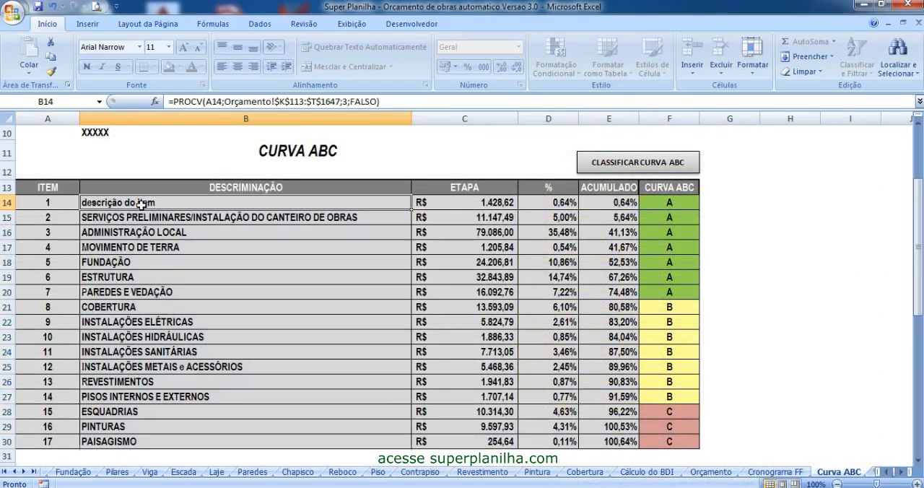
{"action": "scroll", "coordinate": [306, 216], "scroll_direction": "up", "scroll_amount": 1}
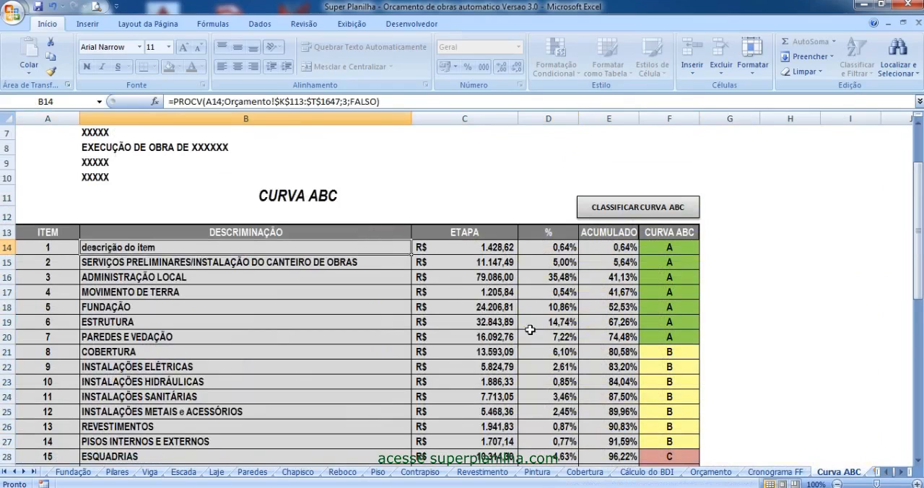
{"action": "left_click", "coordinate": [646, 209]}
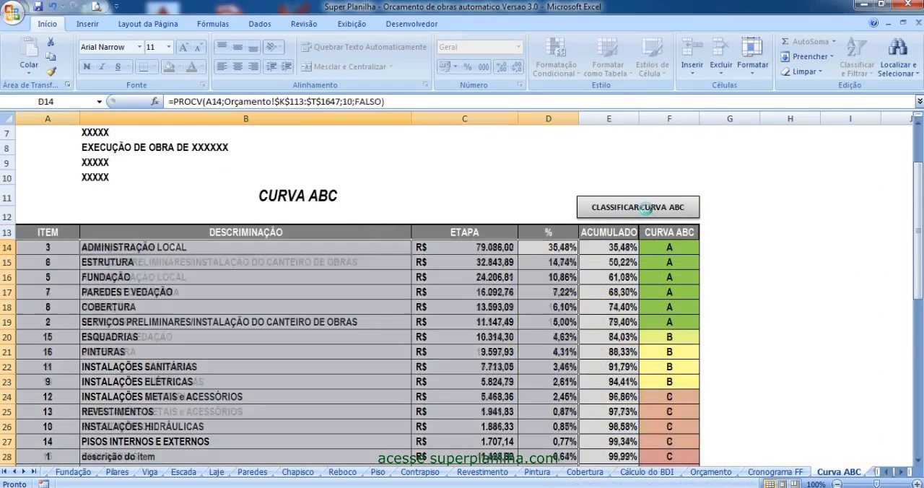
- Examine the A, B and C classes assigned to the reordered items in the Curva ABC table
{"action": "left_click_drag", "start_coordinate": [668, 148], "coordinate": [655, 371]}
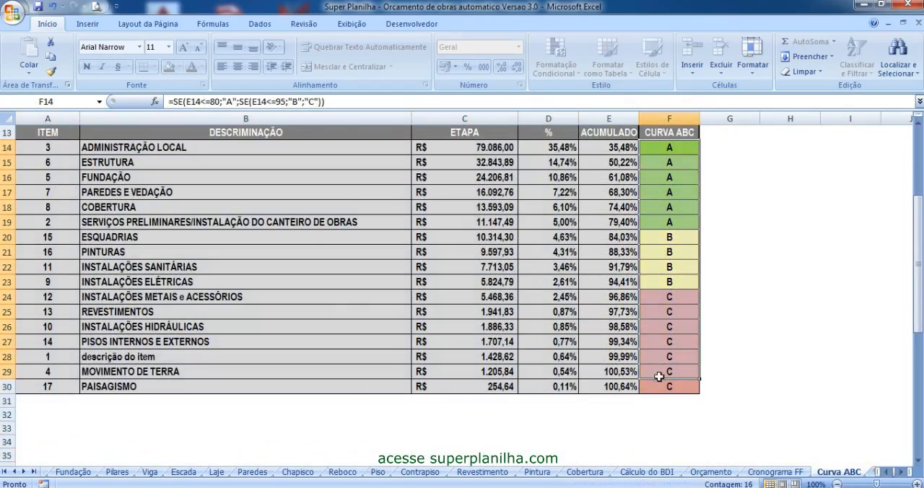
{"action": "left_click", "coordinate": [657, 386]}
{"action": "scroll", "coordinate": [649, 340], "scroll_direction": "up", "scroll_amount": 4}
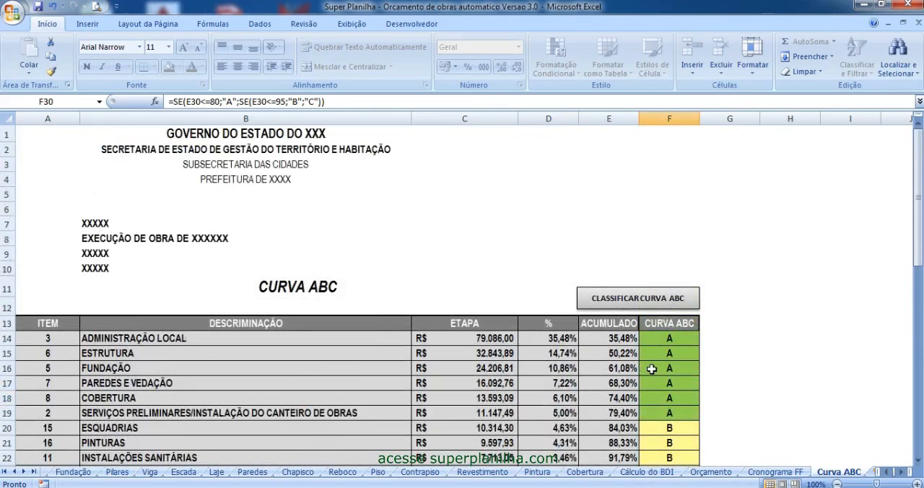
{"action": "left_click", "coordinate": [744, 257]}
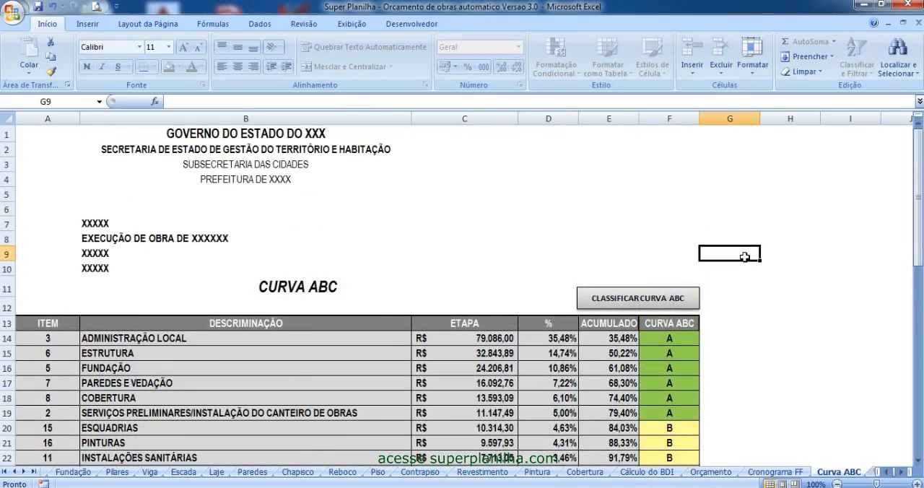
{"action": "scroll", "coordinate": [309, 237], "scroll_direction": "down", "scroll_amount": 3}
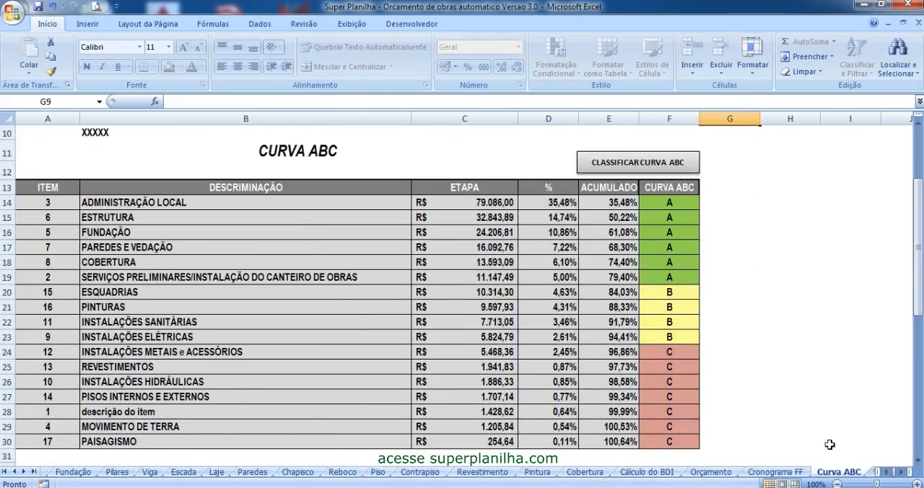
- Look over the Cronograma FF sheet once more and return to the Orçamento sheet
{"action": "left_click", "coordinate": [787, 472]}
{"action": "scroll", "coordinate": [786, 388], "scroll_direction": "up", "scroll_amount": 4}
{"action": "left_click", "coordinate": [711, 471]}
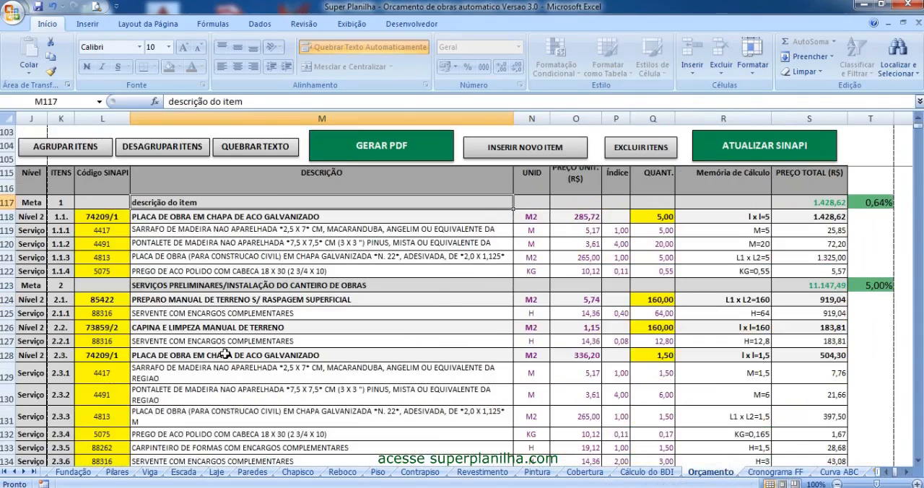